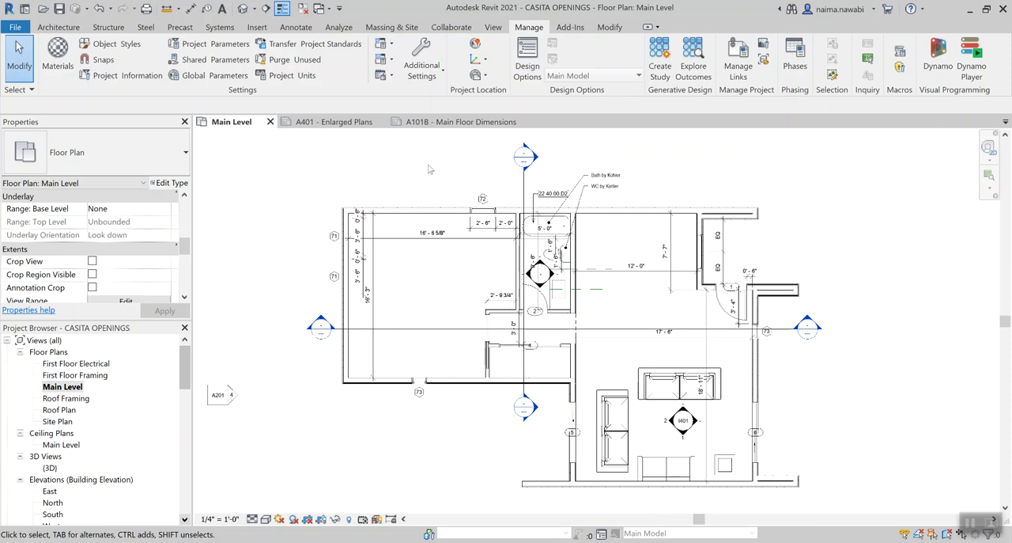
Review the A401 Enlarged Plans sheet, the A101B Main Floor Dimensions sheet and the bathroom area of the Main Level floor plan
left_click(335, 122)
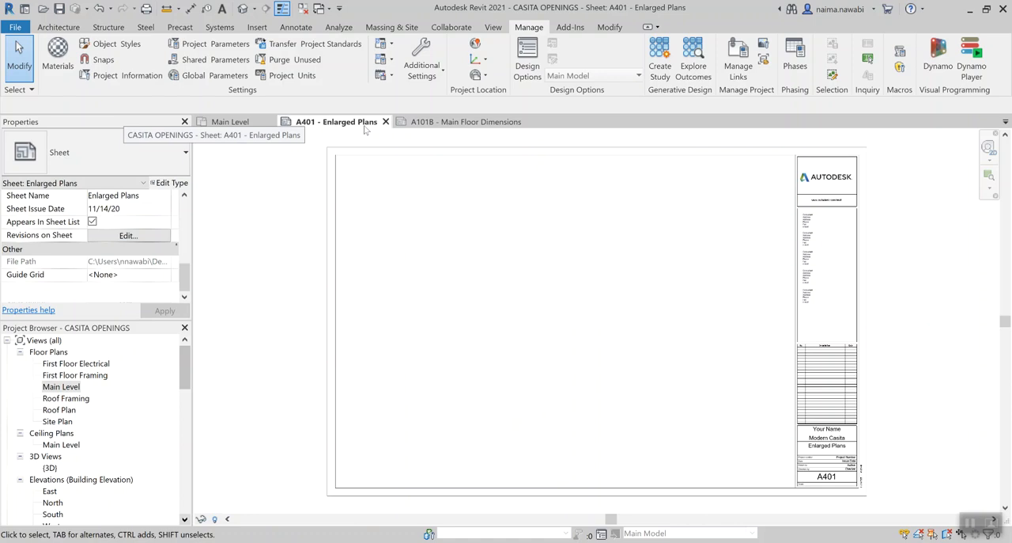
left_click(413, 124)
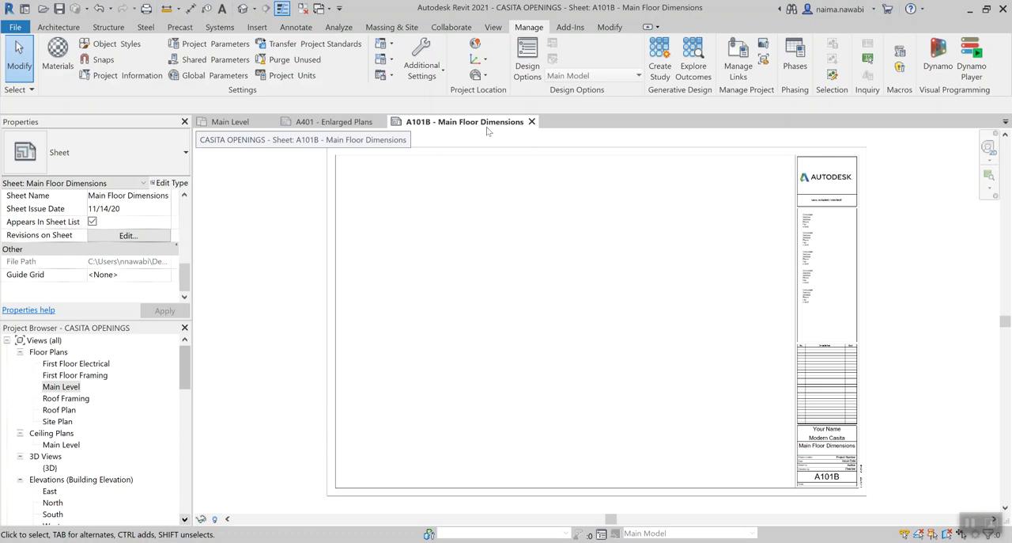
left_click(352, 123)
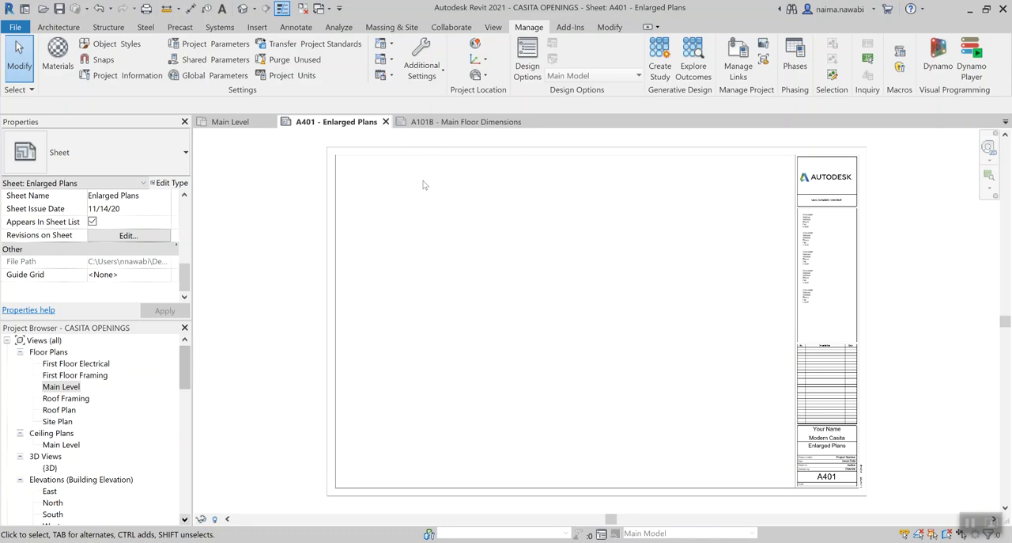
left_click(239, 123)
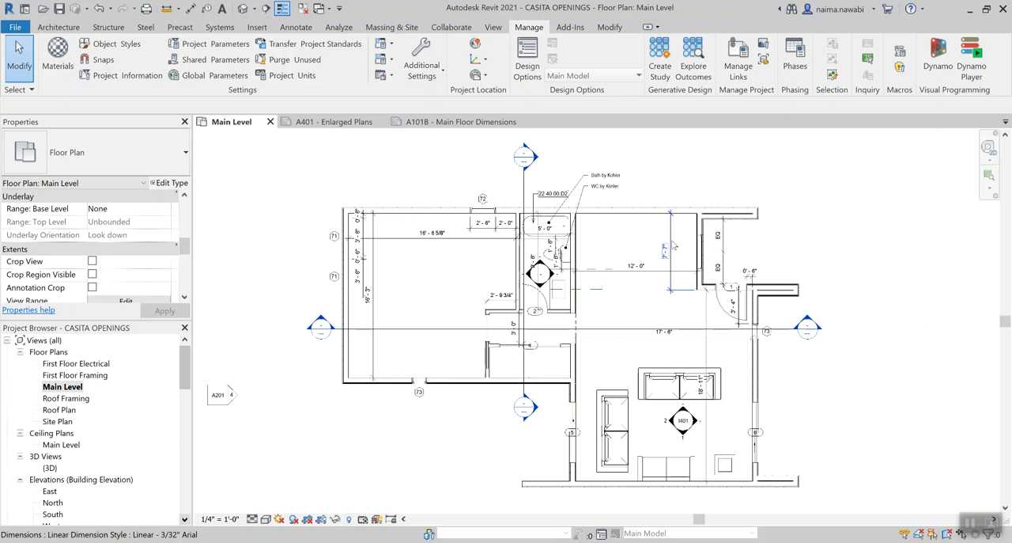
middle_click_drag(643, 242, 548, 242)
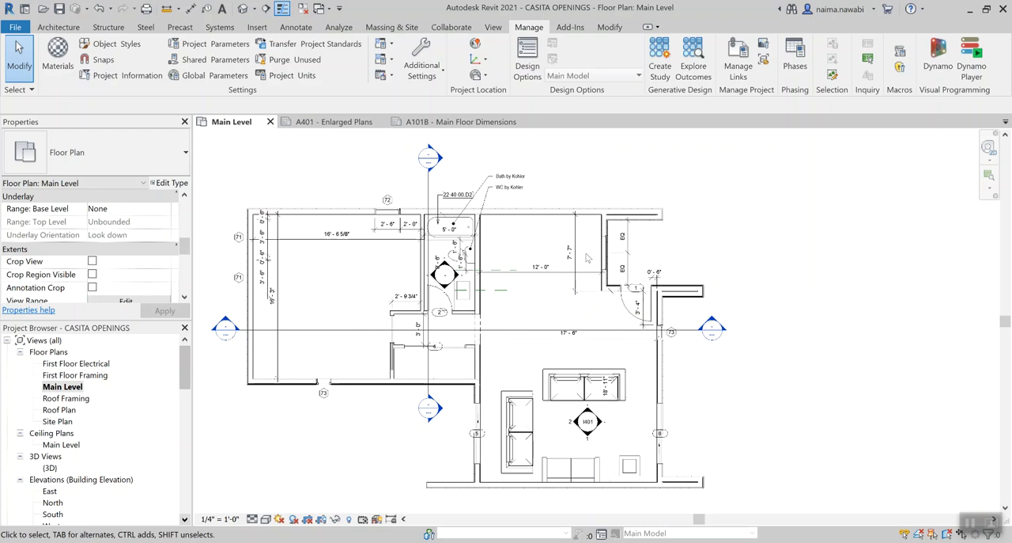
scroll(462, 251, "up", 2)
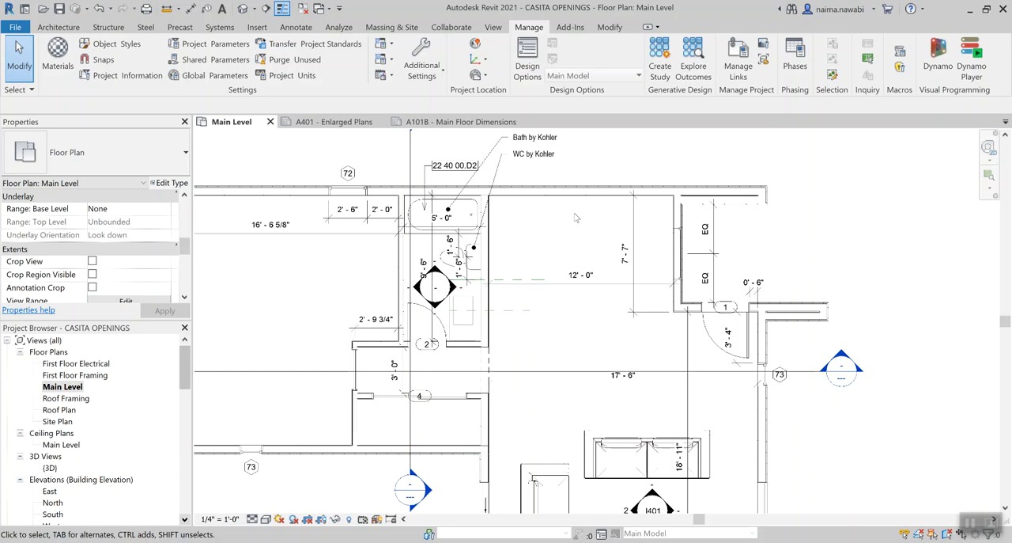
left_click(327, 123)
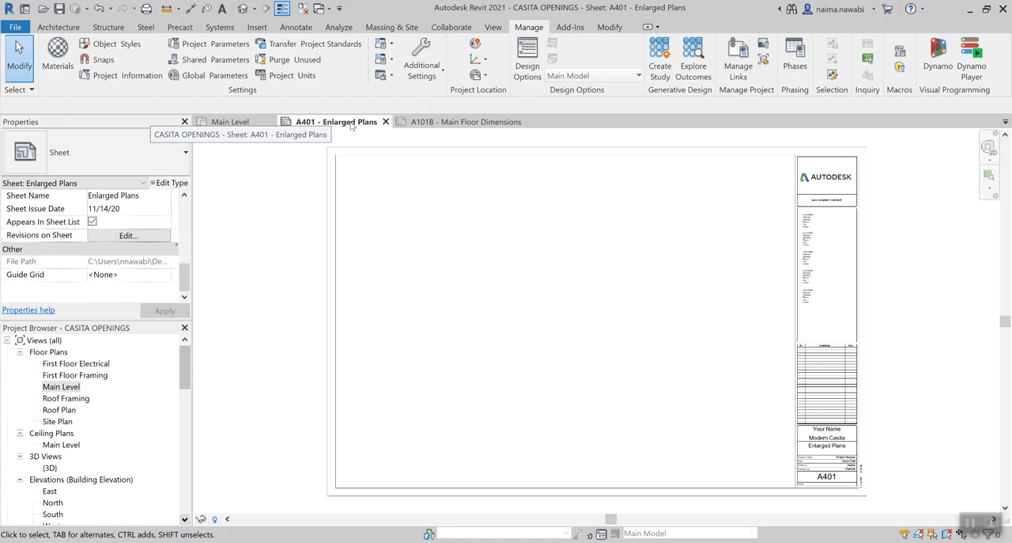
left_click(411, 123)
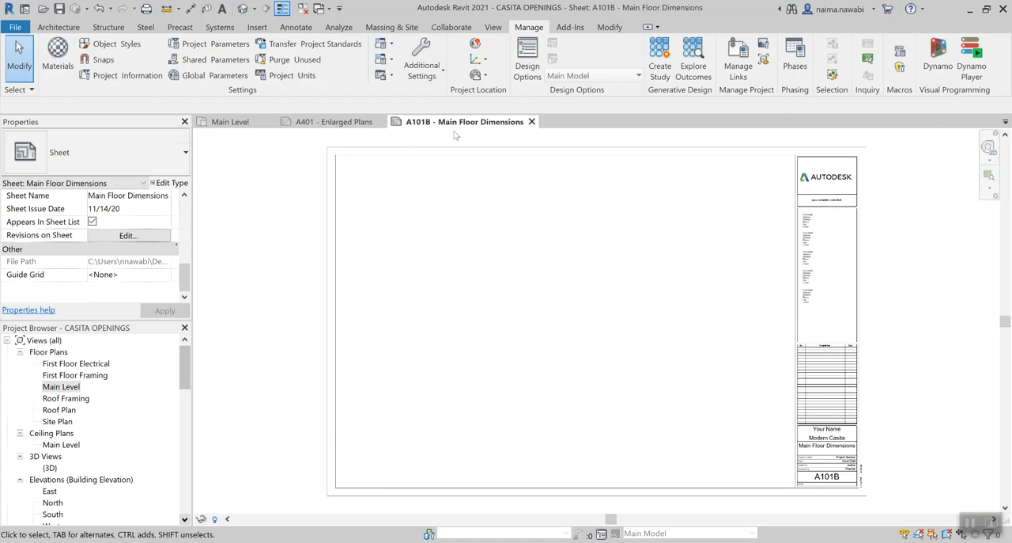
left_click(335, 123)
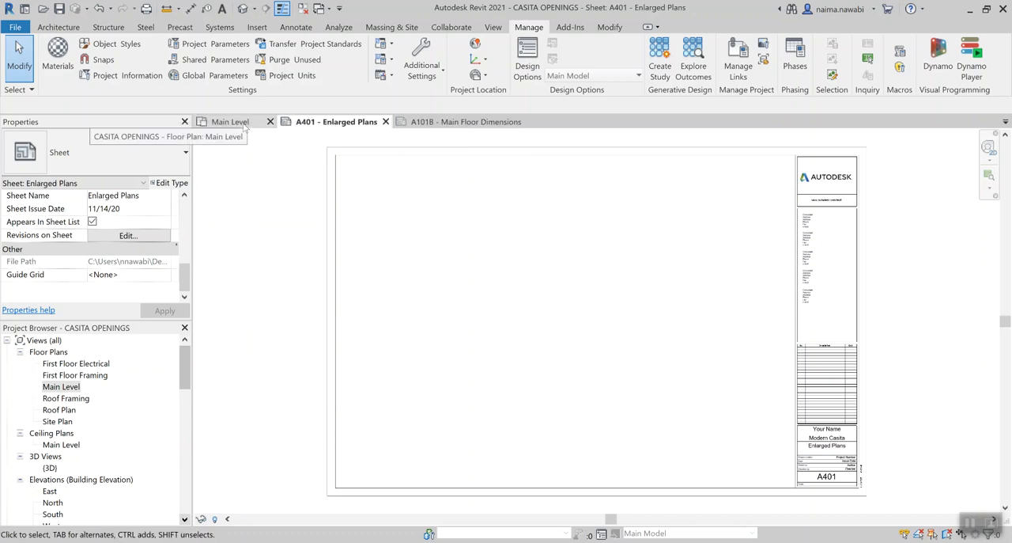
left_click(231, 122)
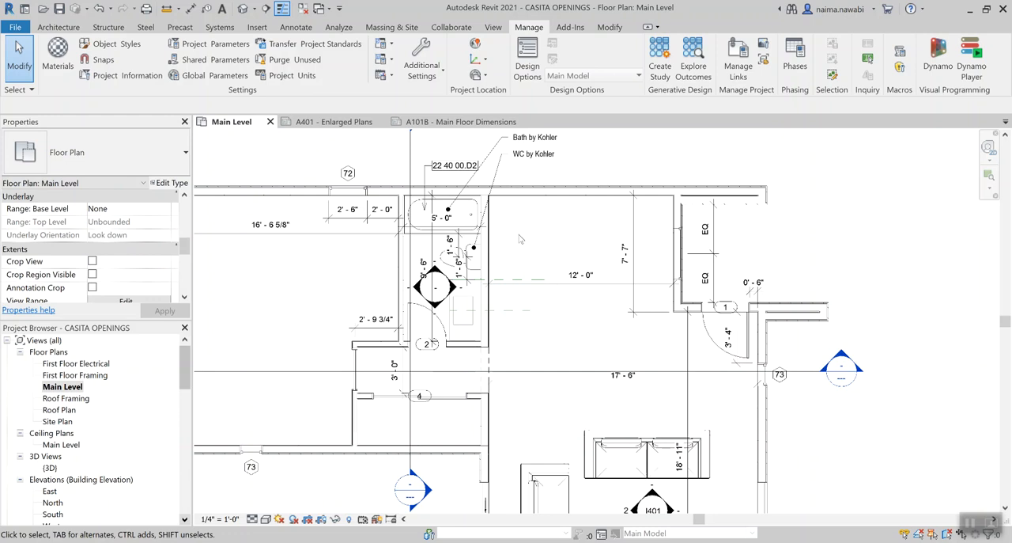
Create a rectangular callout around the bathroom in the Main Level floor plan, enclosing the bathtub, toilet and door
scroll(523, 243, "up", 5)
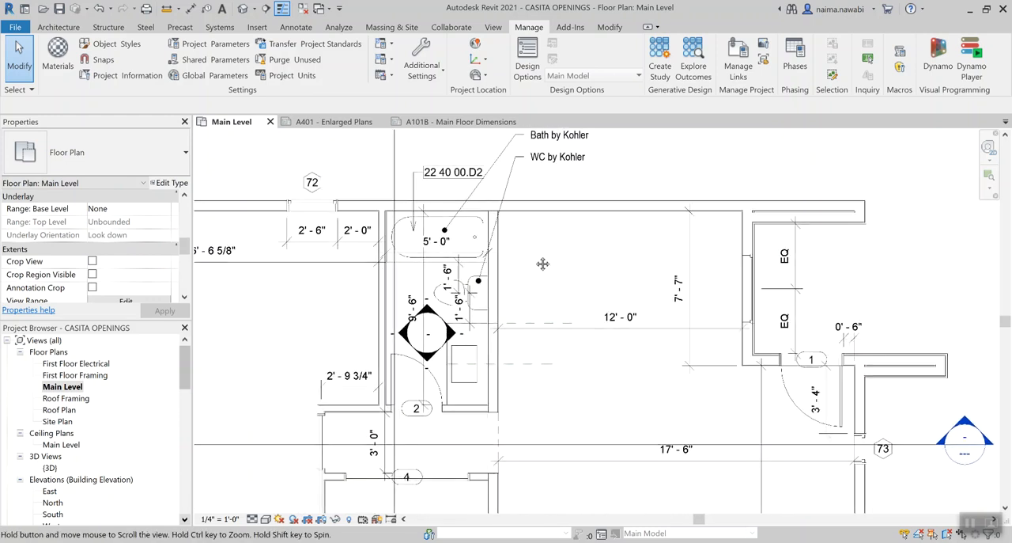
left_click(56, 27)
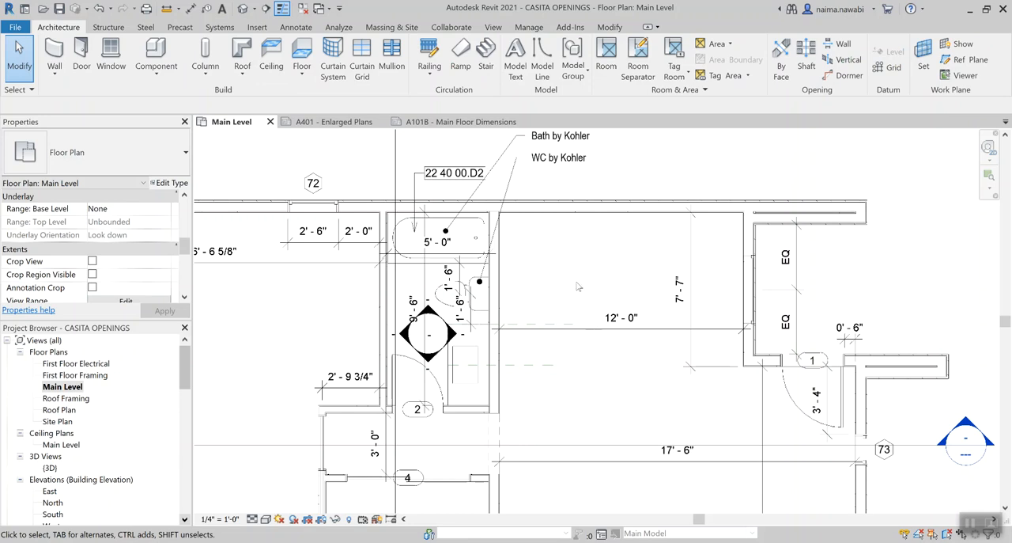
left_click(495, 28)
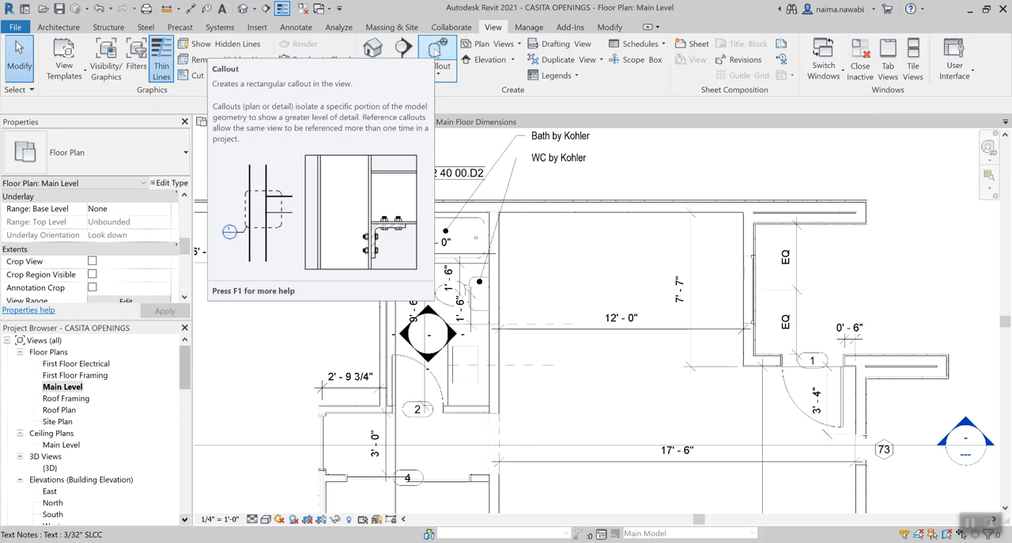
left_click(435, 50)
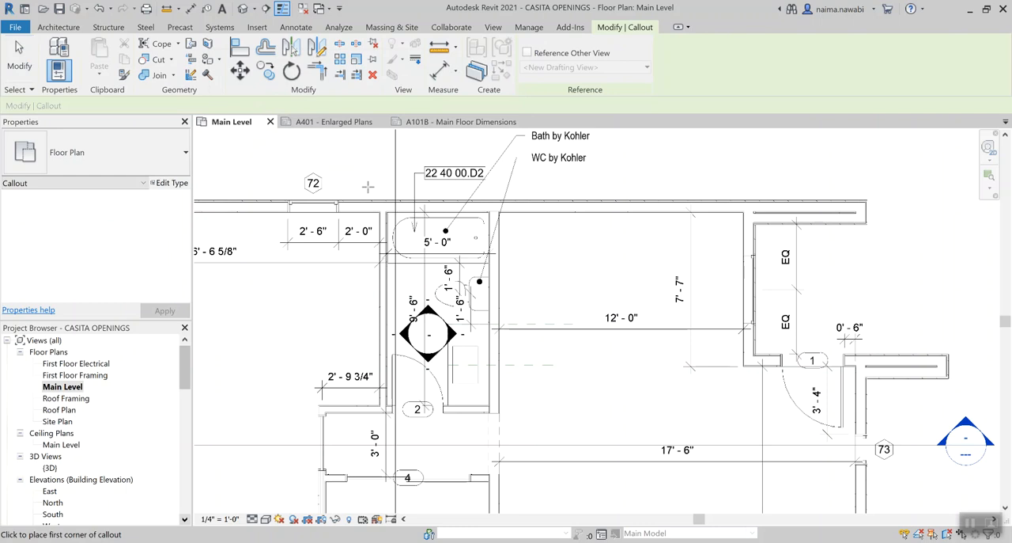
left_click(368, 187)
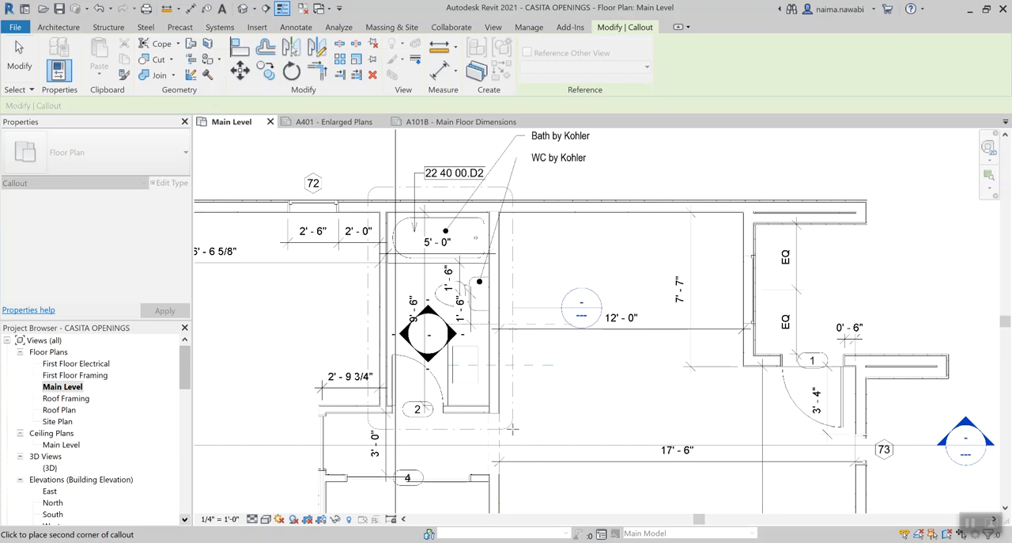
left_click(512, 428)
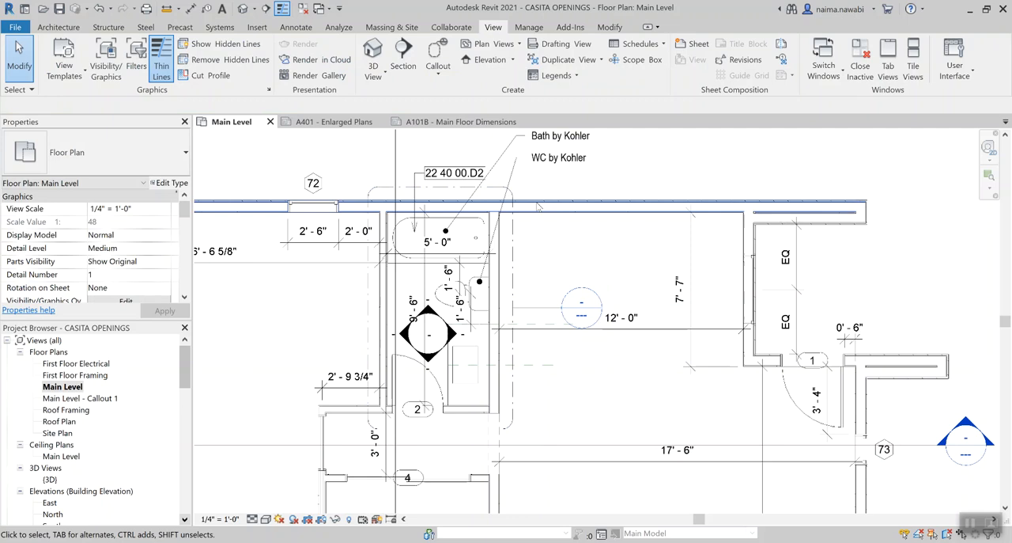
Move the bathroom callout's bubble outside the building, above window tag 72, and adjust the elbow of its leader
left_click(386, 190)
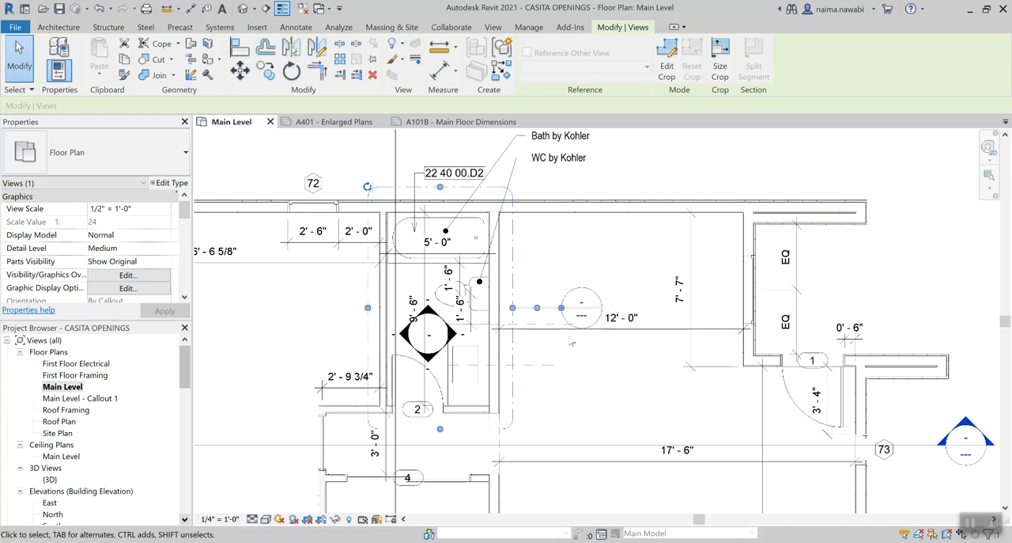
scroll(607, 371, "down", 1)
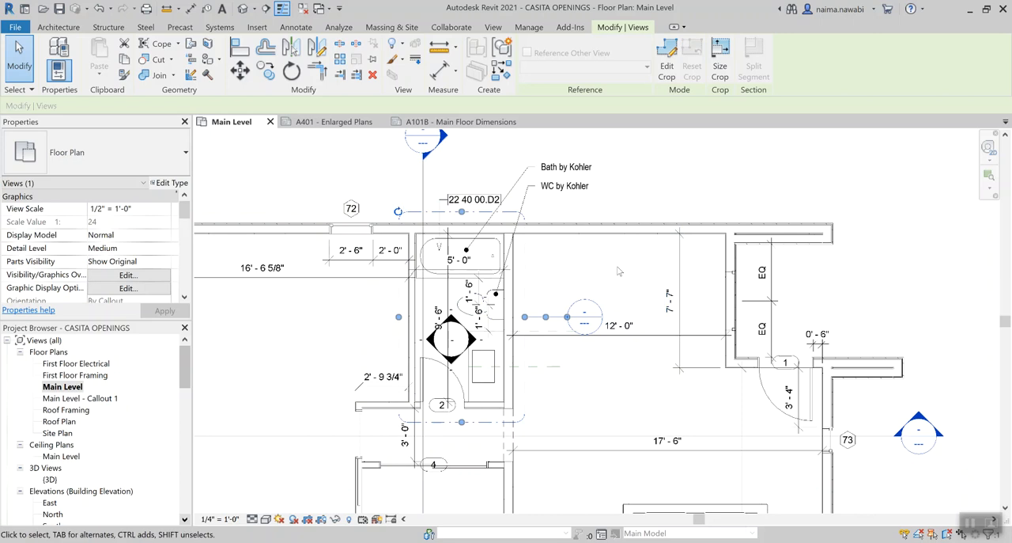
left_click_drag(575, 316, 382, 187)
key("Escape")
scroll(378, 182, "up", 2)
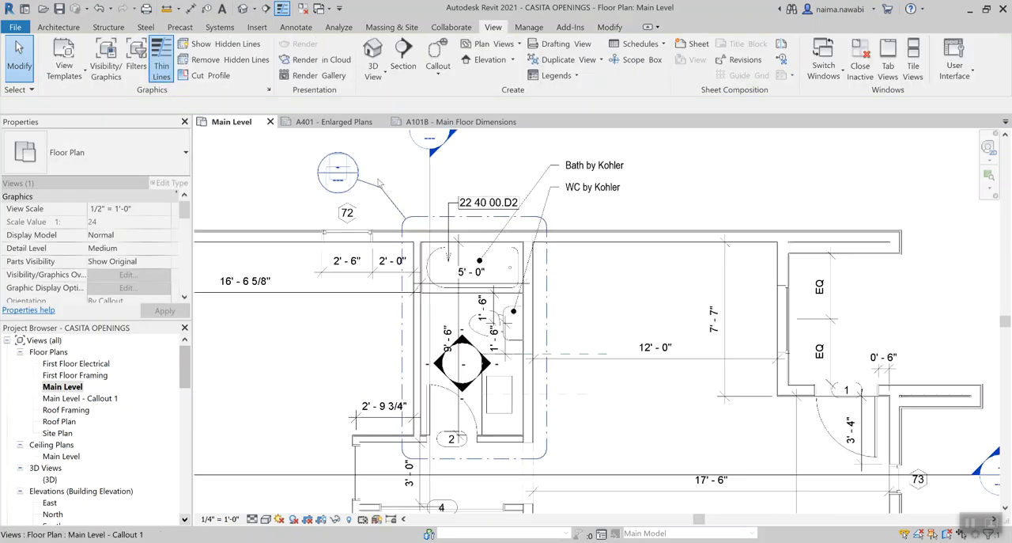
left_click(363, 188)
left_click_drag(382, 190, 382, 179)
key("Escape")
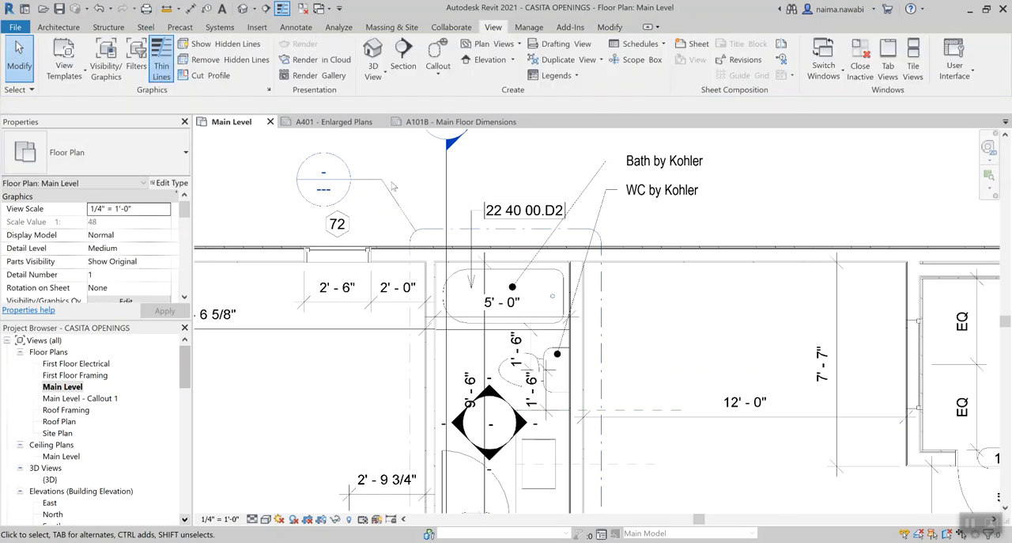
Open the Main Level - Callout 1 floor plan view
scroll(393, 186, "down", 1)
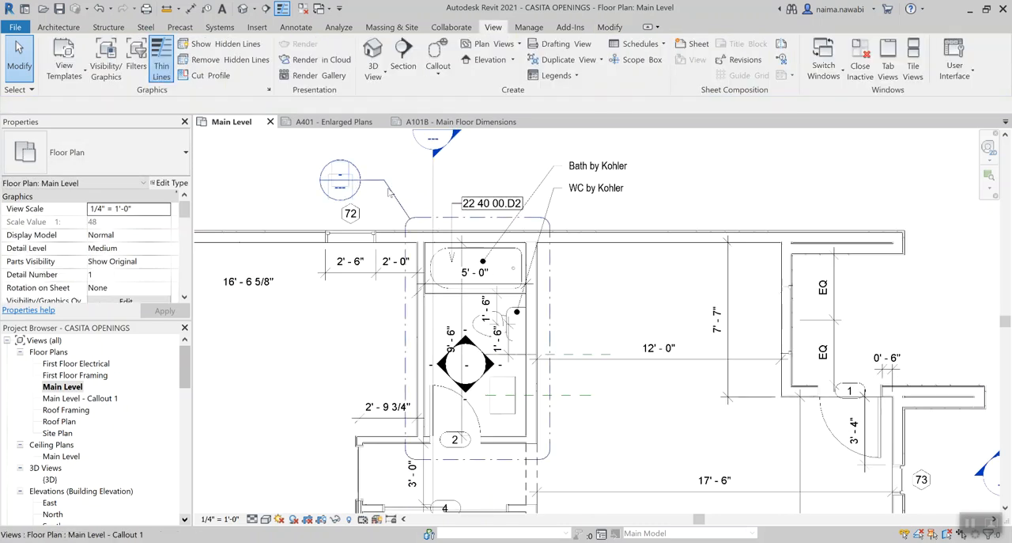
scroll(654, 276, "down", 1)
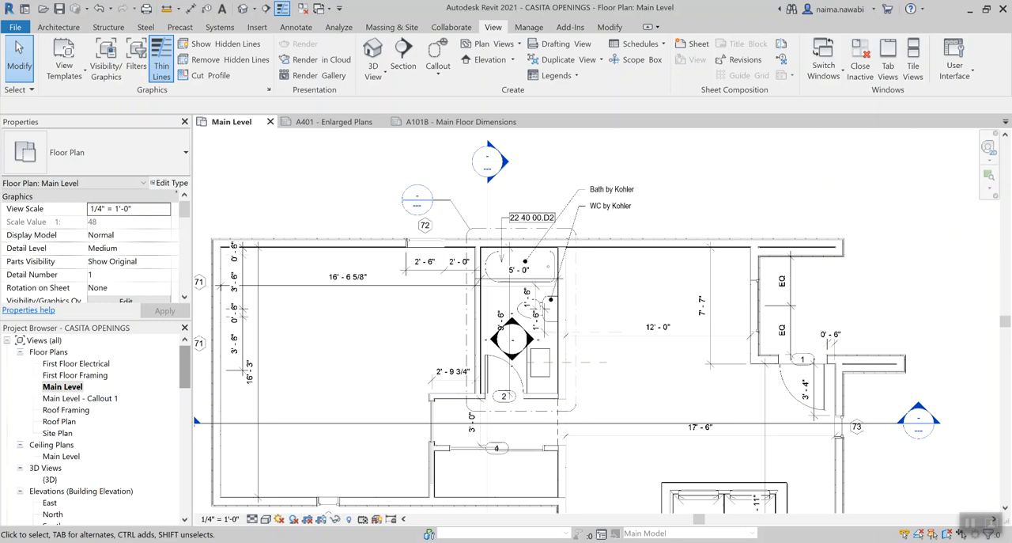
left_click(79, 388)
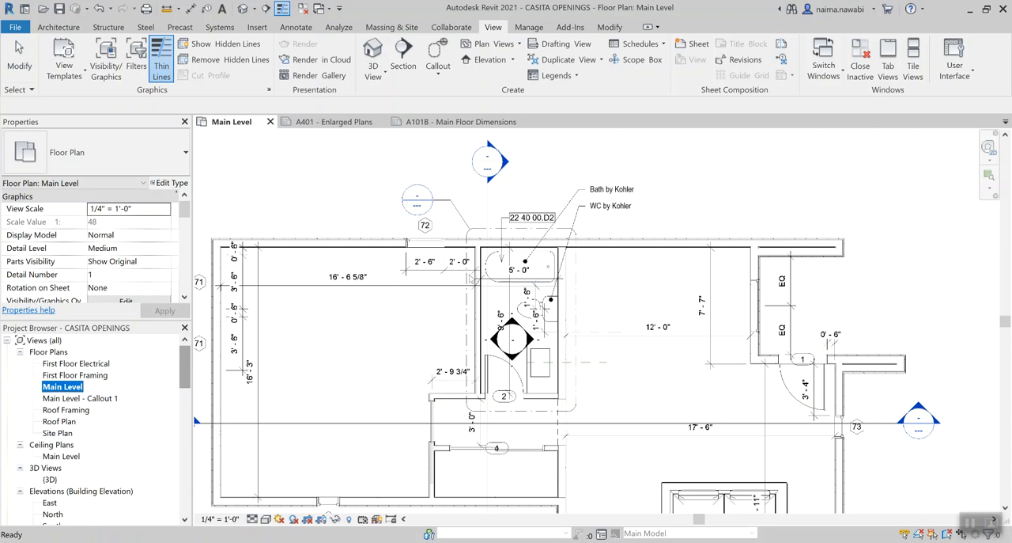
double_click(95, 398)
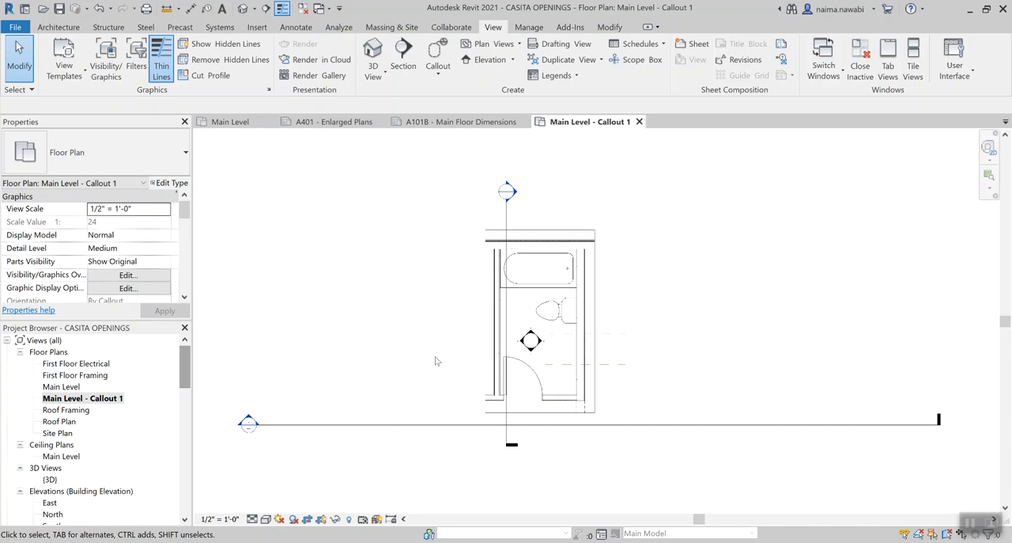
scroll(540, 297, "up", 3)
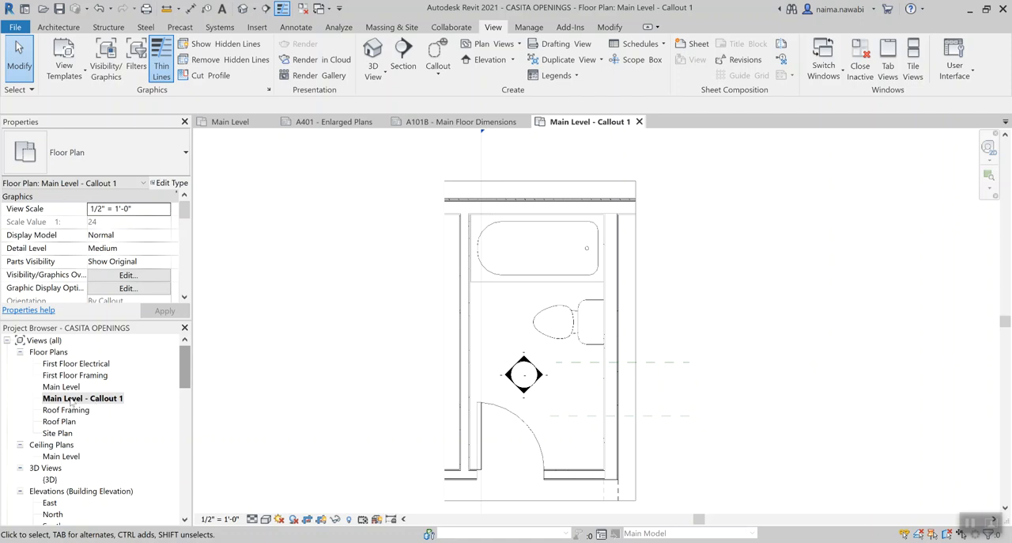
Rename the Main Level - Callout 1 view to "Bathroom Enlarged Plan"
right_click(105, 402)
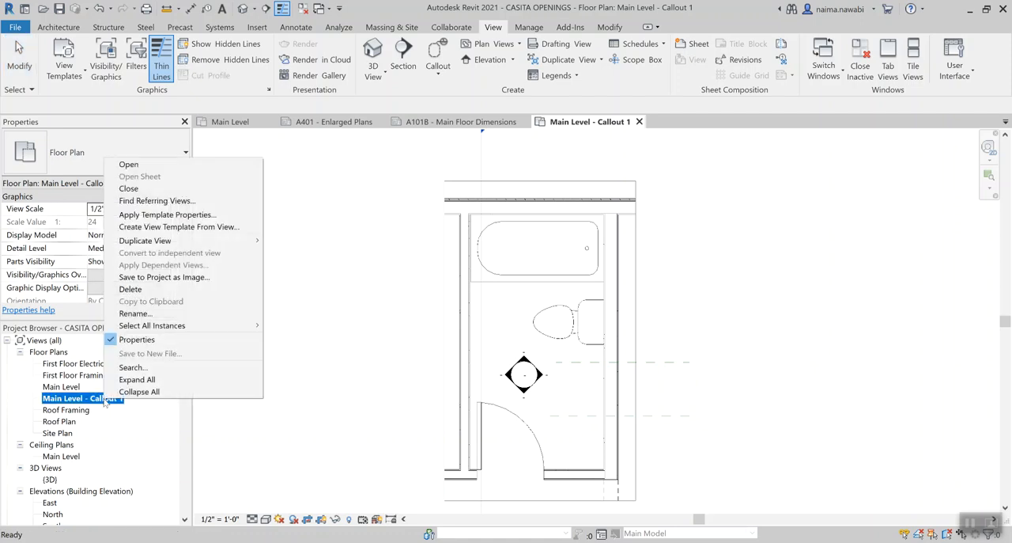
left_click(158, 315)
type("Bathroom E")
type("nl")
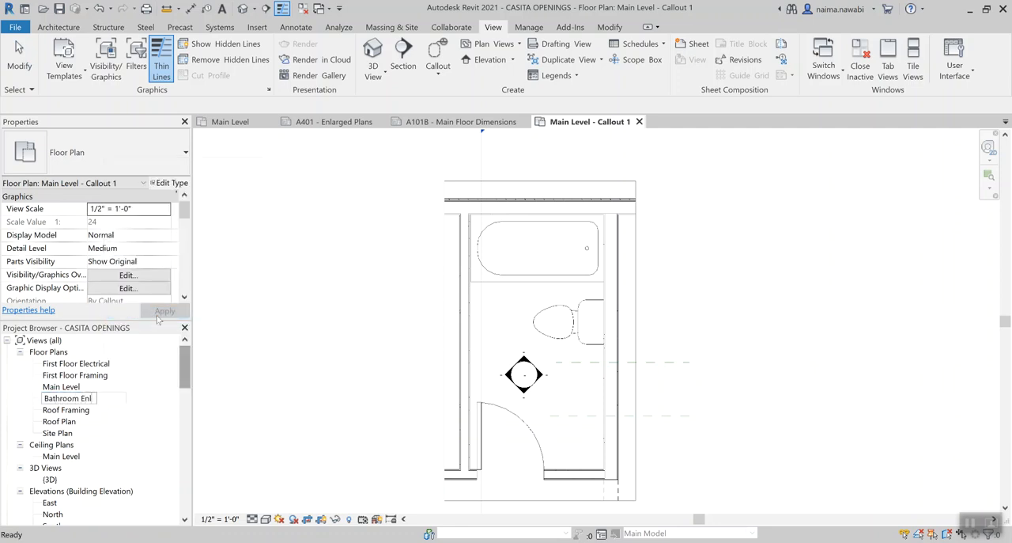
type("arged Plan")
key("Return")
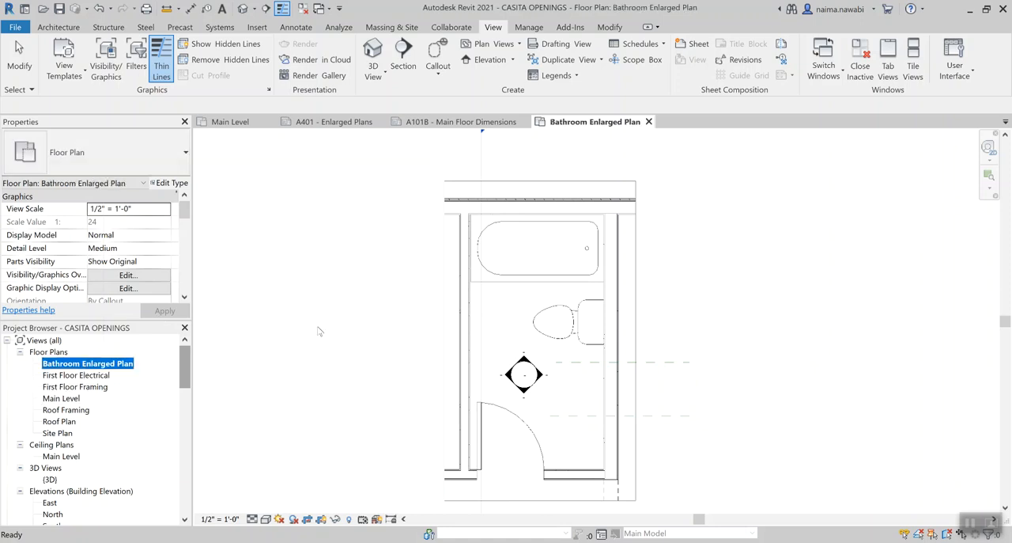
left_click(318, 330)
Open sheet A401 - Enlarged Plans from the project's sheet list
scroll(318, 331, "down", 3)
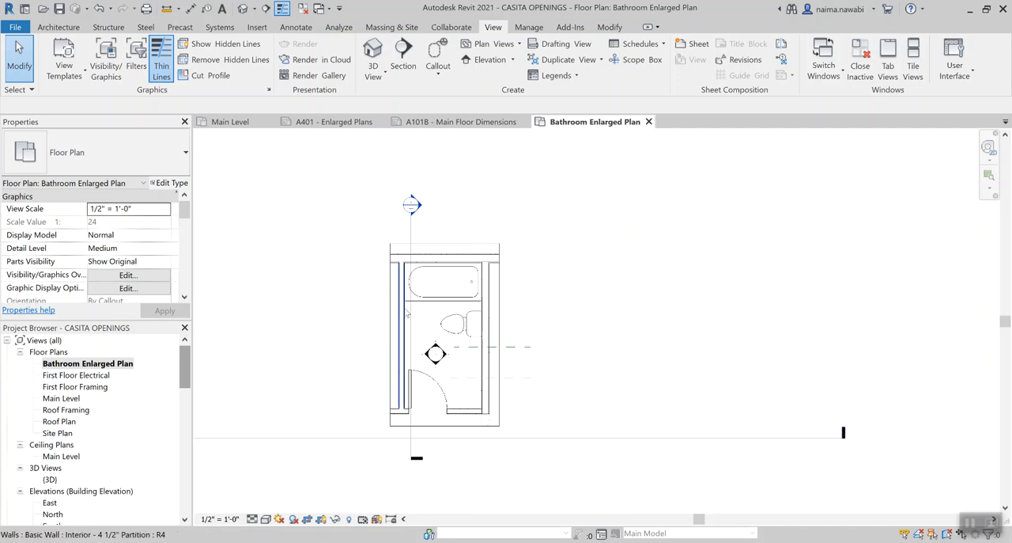
middle_click_drag(474, 456, 514, 463)
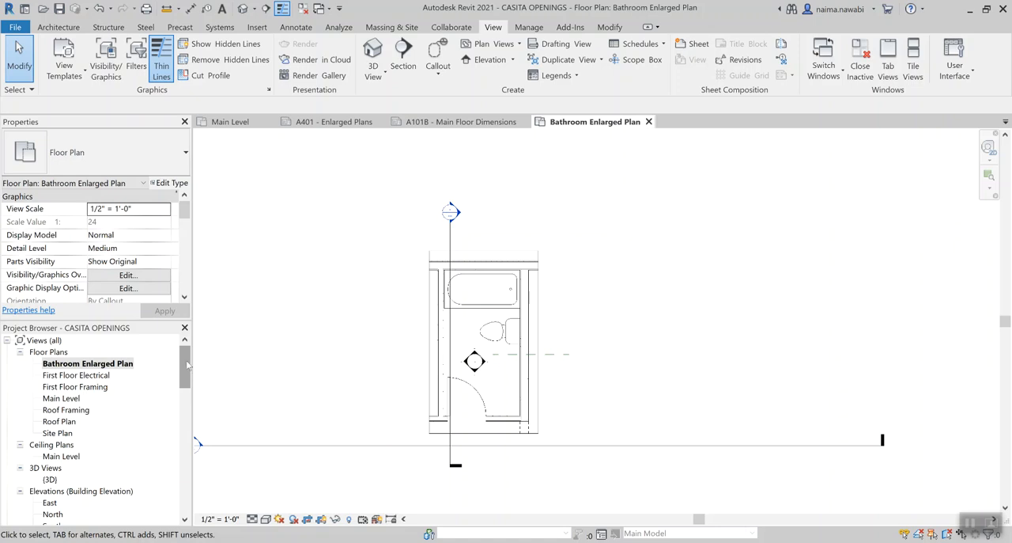
scroll(188, 363, "down", 1)
scroll(158, 366, "up", 1)
left_click(105, 364)
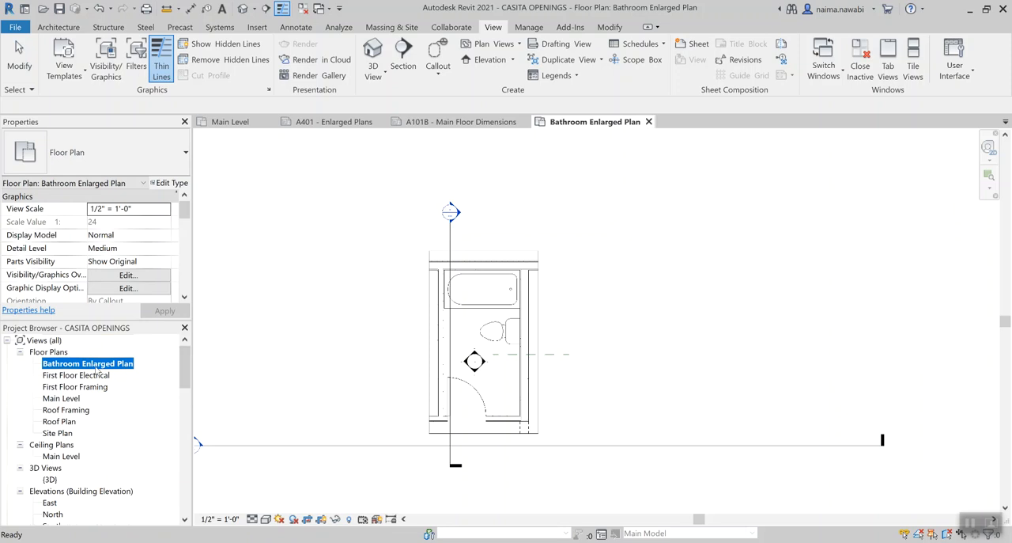
left_click_drag(190, 368, 179, 475)
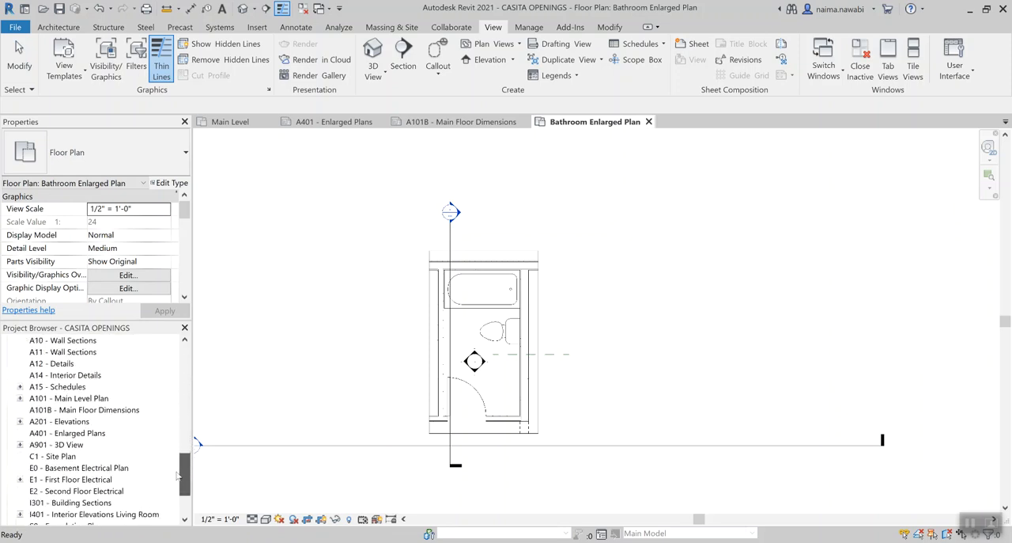
double_click(69, 433)
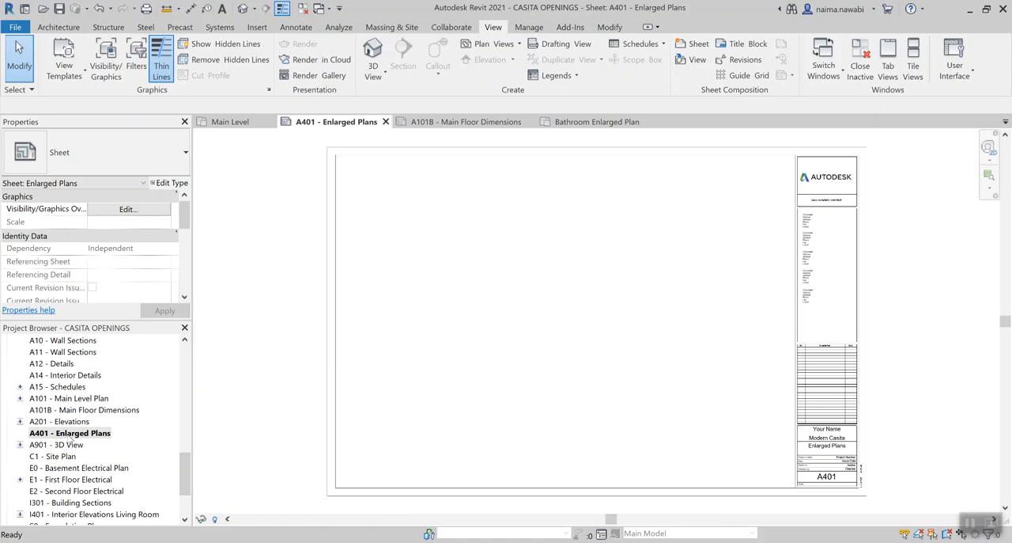
Place the Bathroom Enlarged Plan view on the upper part of sheet A401 - Enlarged Plans
left_click_drag(185, 477, 187, 368)
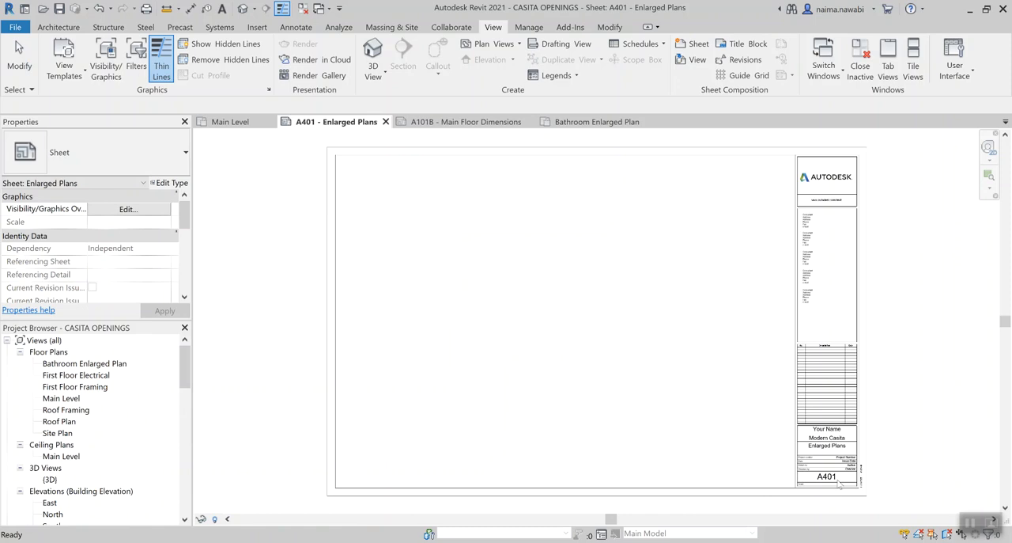
left_click(96, 364)
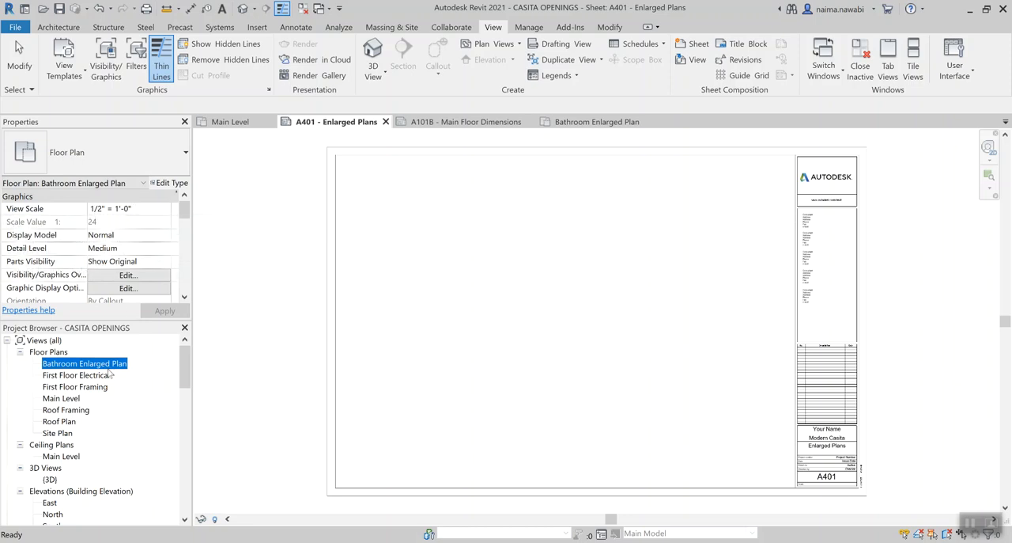
left_click_drag(404, 224, 401, 227)
left_click(533, 241)
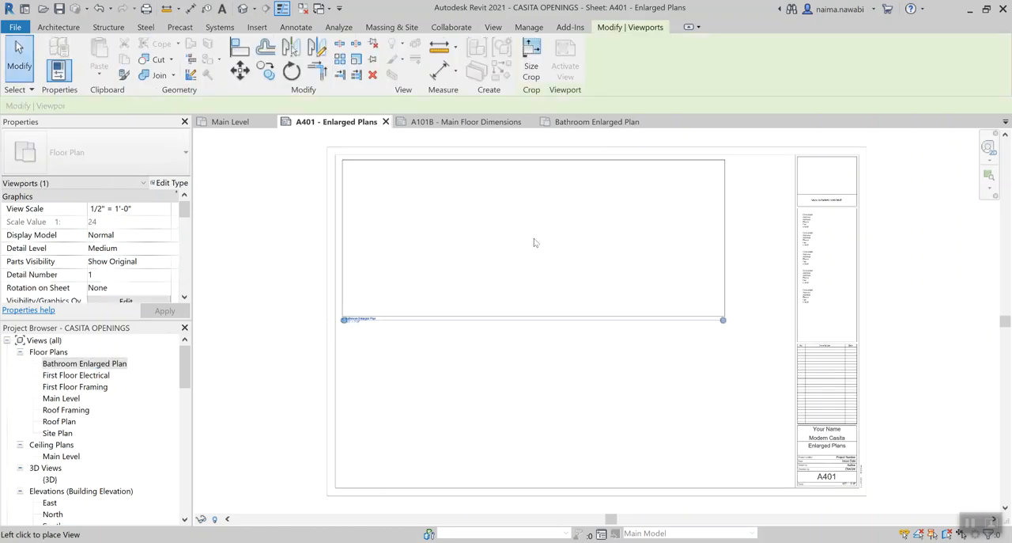
left_click(533, 356)
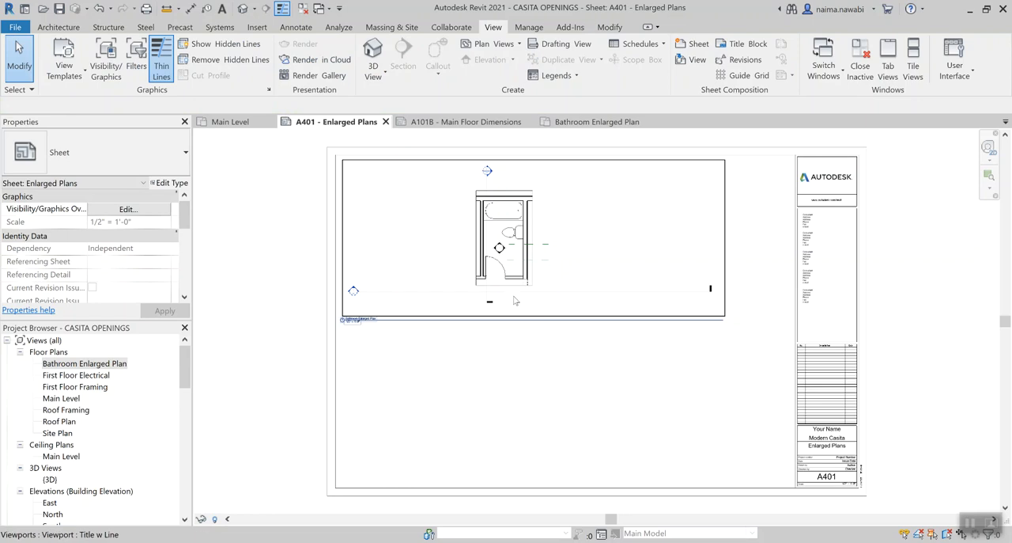
scroll(510, 388, "up", 2)
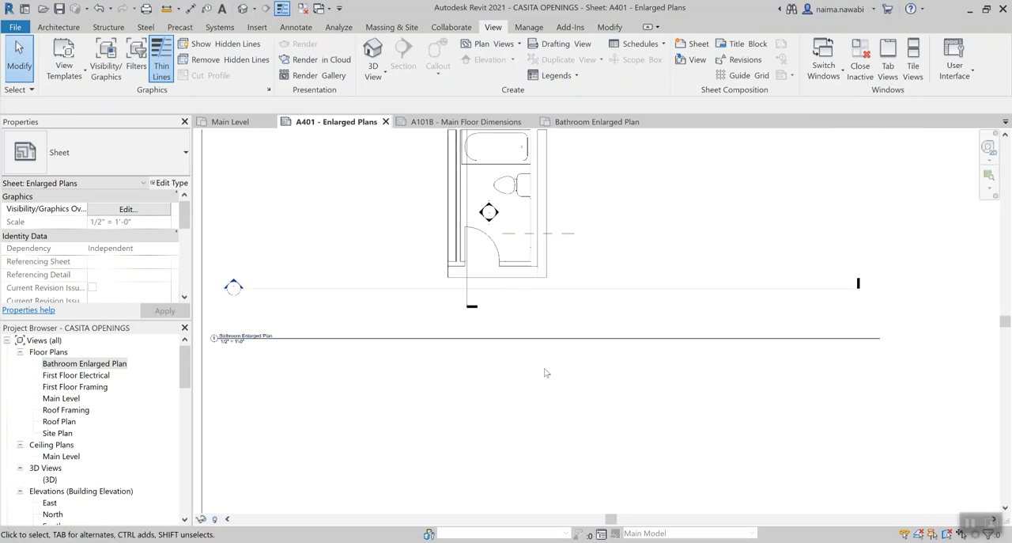
scroll(585, 356, "down", 3)
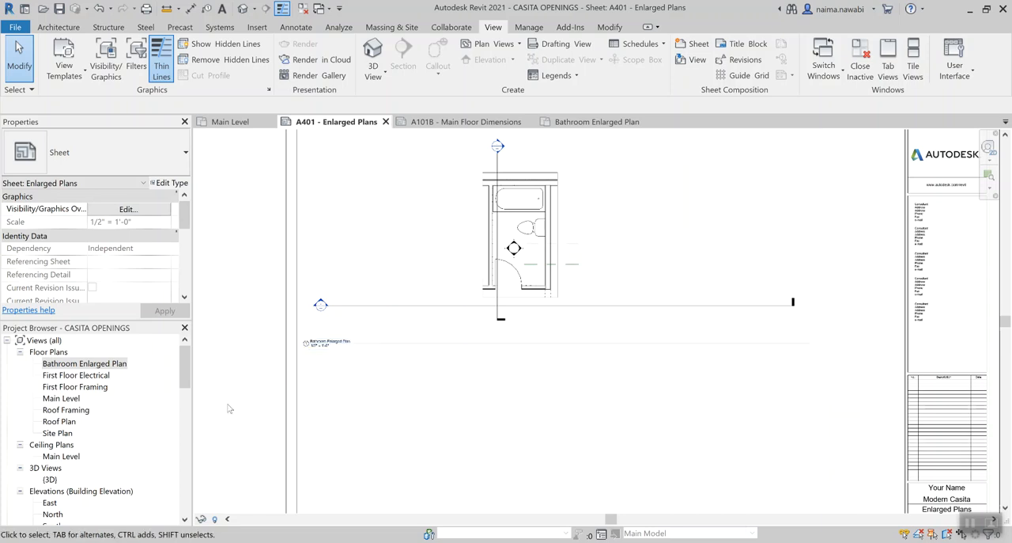
Open the Bathroom Enlarged Plan floor plan view
double_click(102, 366)
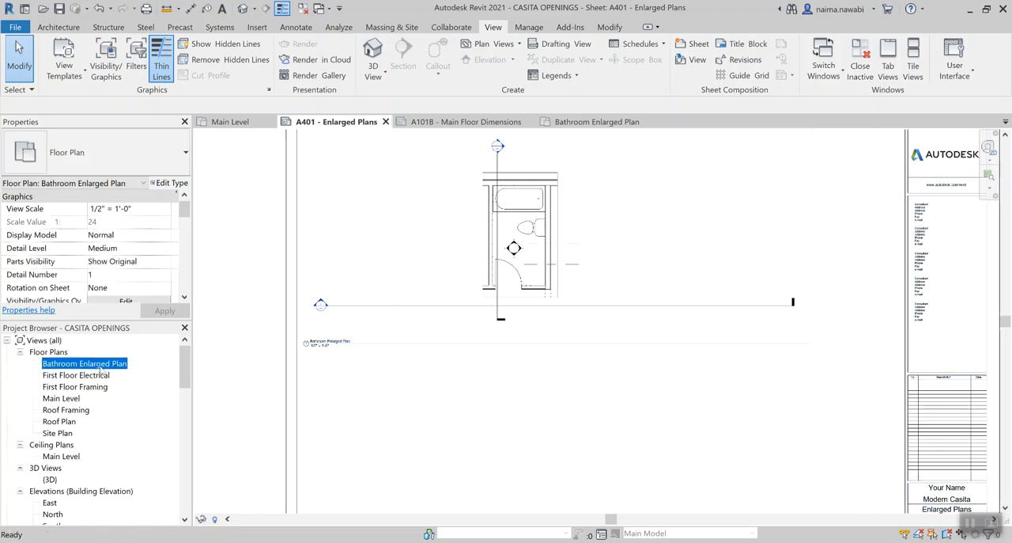
scroll(685, 244, "down", 2)
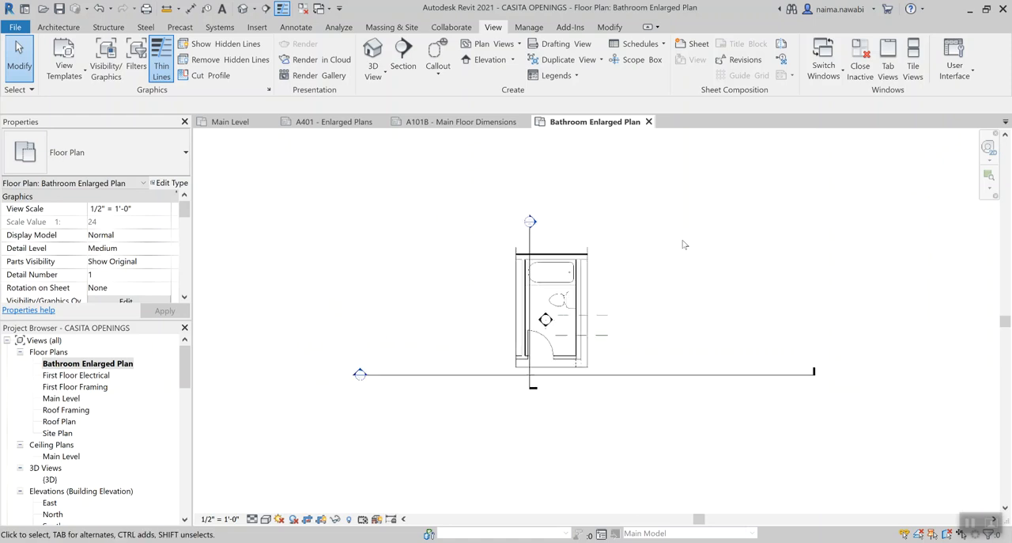
scroll(602, 320, "up", 2)
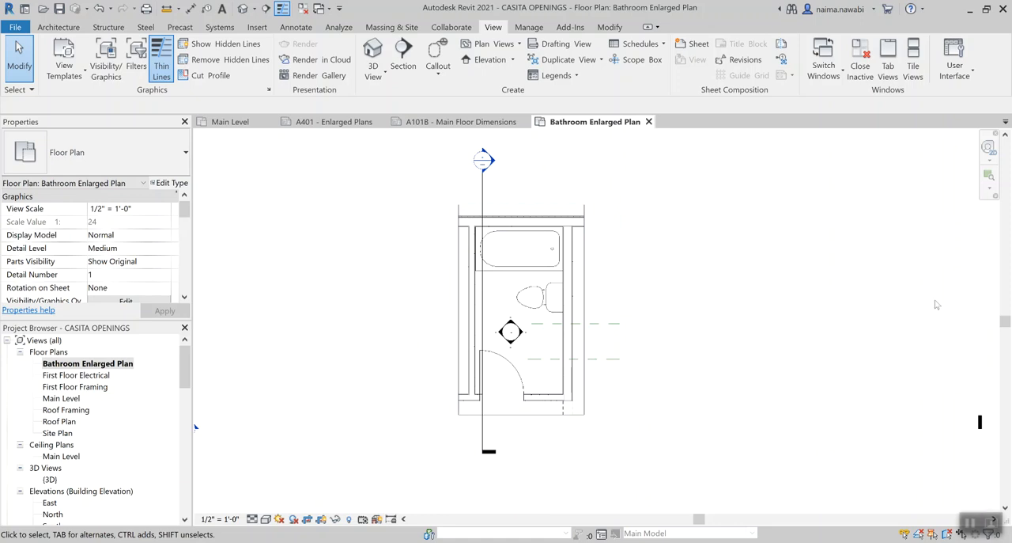
scroll(739, 301, "down", 1)
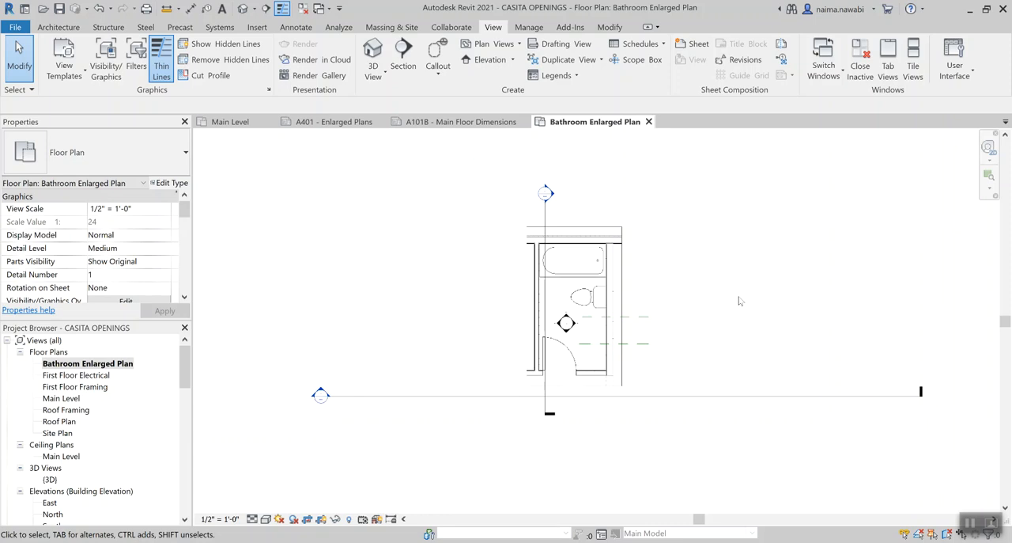
key("v")
key("g")
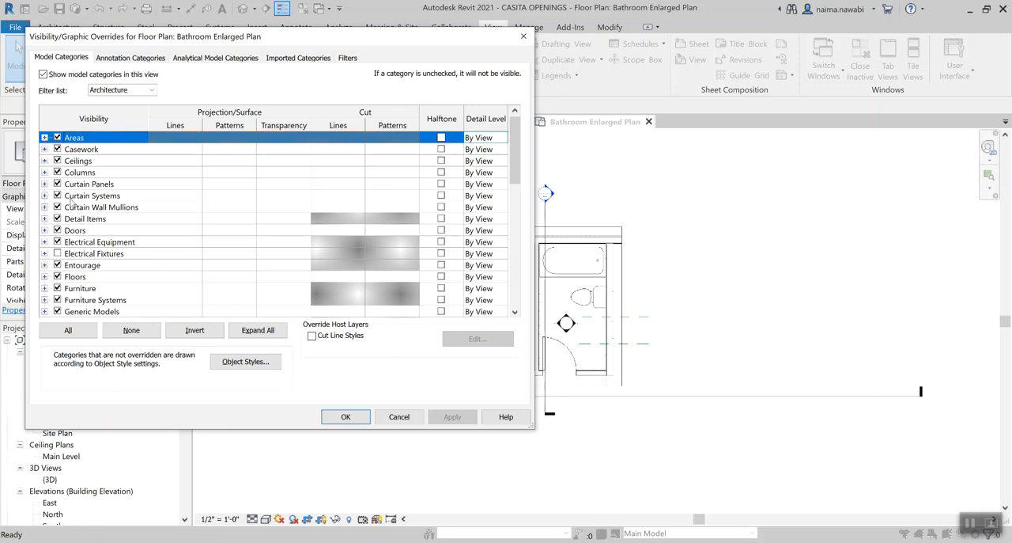
left_click(132, 58)
mouse_move(159, 40)
left_mouse_down()
mouse_move(799, 289)
mouse_move(790, 77)
mouse_move(193, 76)
left_mouse_up()
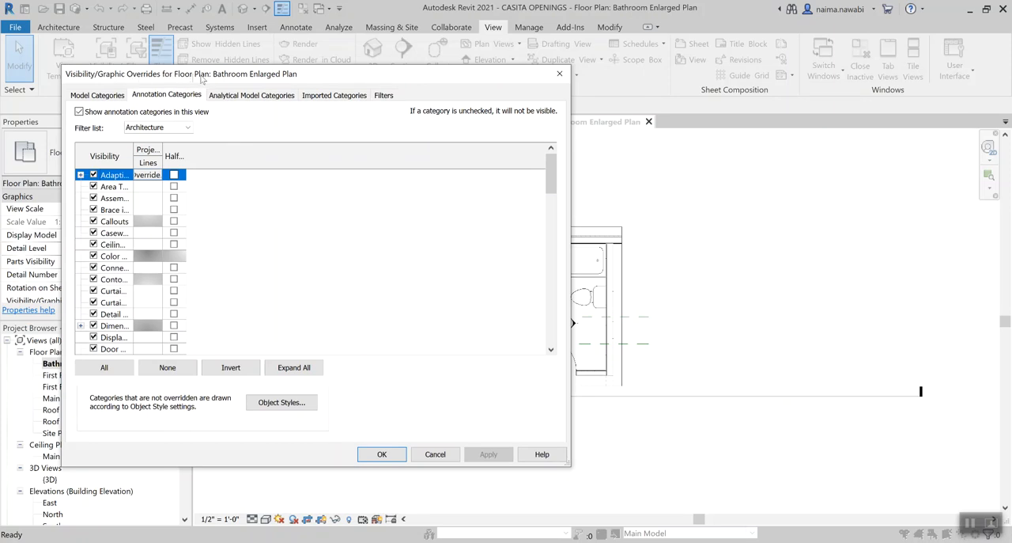
left_click_drag(299, 79, 763, 95)
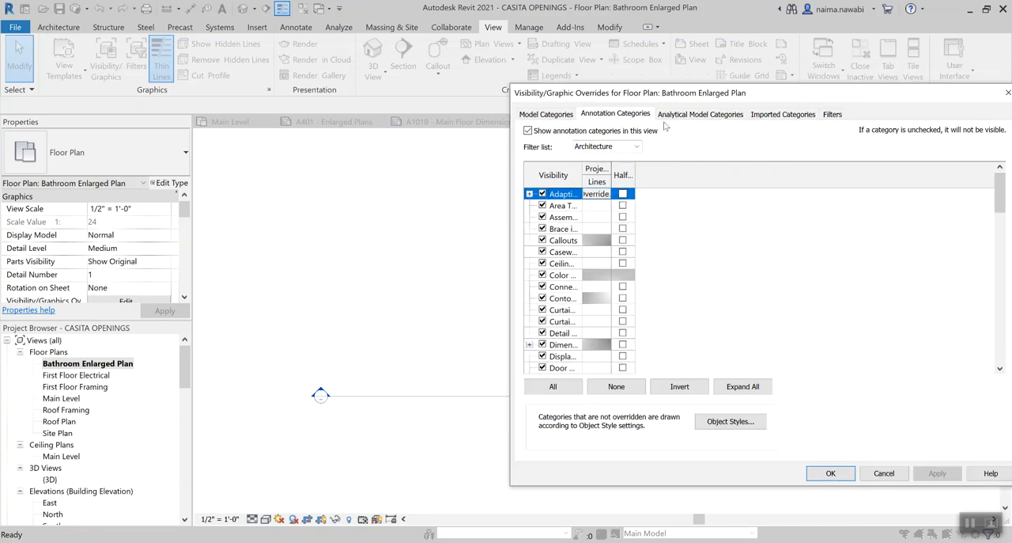
left_click(884, 473)
Open the annotation category visibility overrides of the Bathroom Enlarged Plan beside the plan, and widen the category name and projection columns
middle_click_drag(422, 287, 321, 287)
scroll(325, 288, "up", 3)
middle_click_drag(594, 291, 472, 287)
key("v")
key("g")
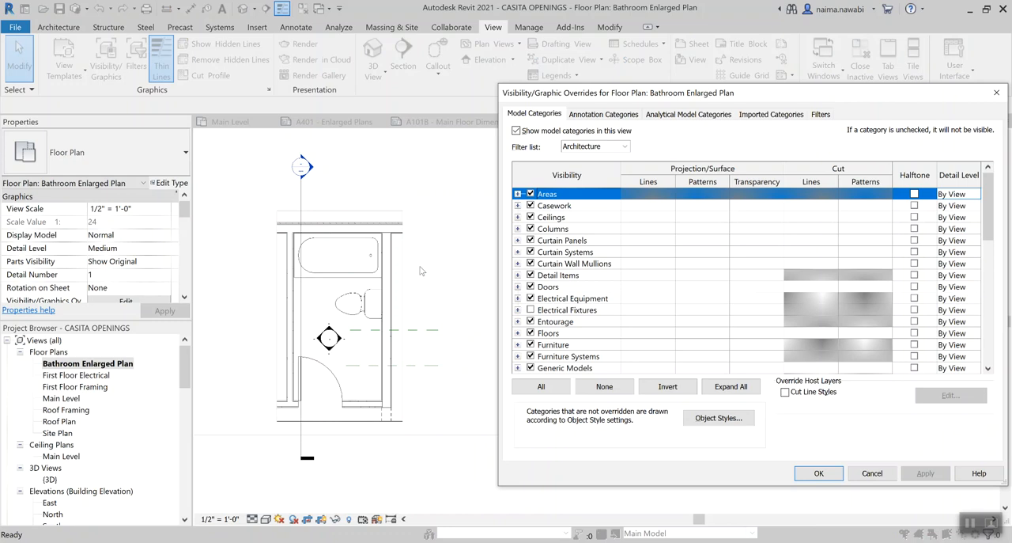
left_click(608, 115)
left_click_drag(616, 93, 571, 92)
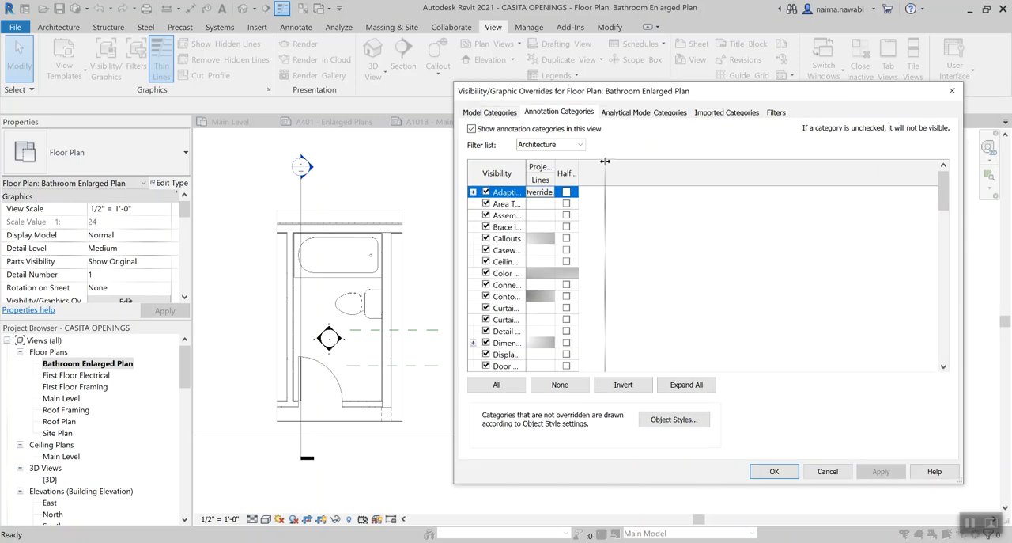
left_click_drag(602, 161, 605, 161)
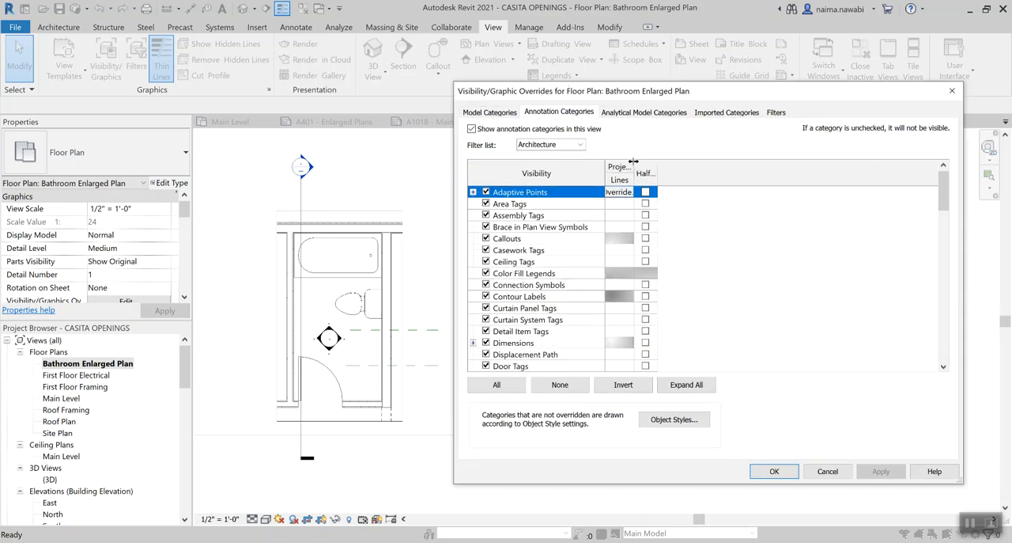
left_click_drag(634, 162, 670, 161)
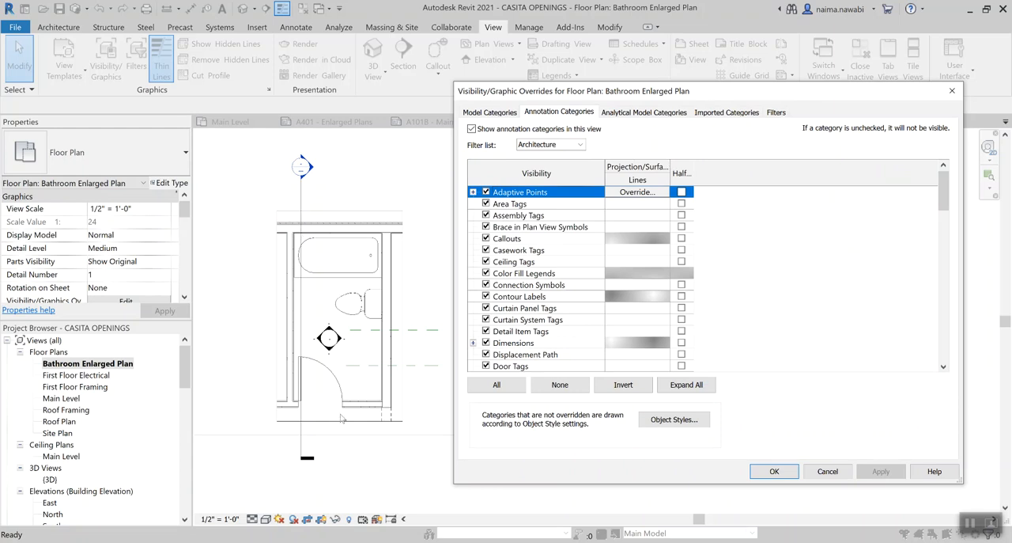
Hide the Sections annotation category in the Bathroom Enlarged Plan view and apply the visibility overrides
left_click(515, 286)
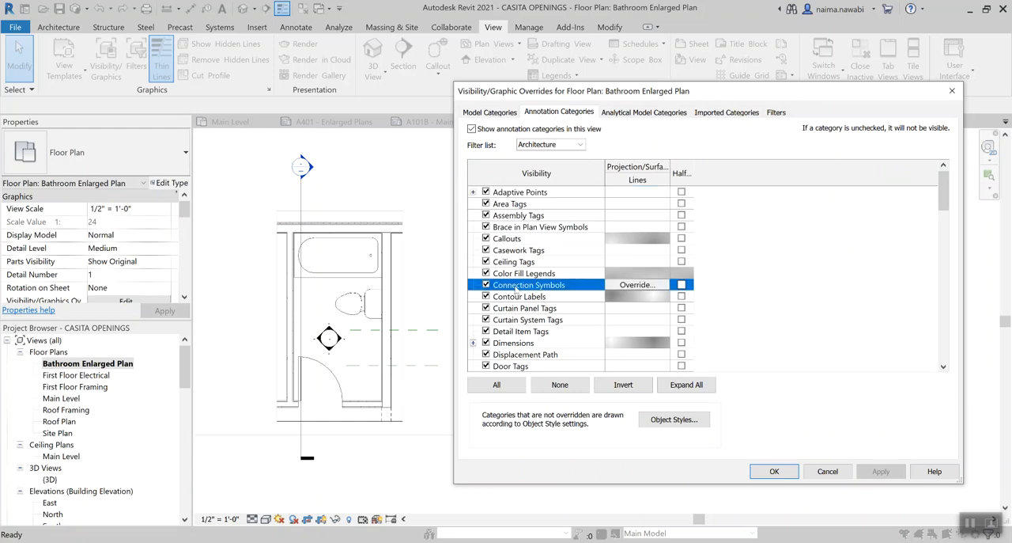
key("s")
scroll(515, 290, "down", 1)
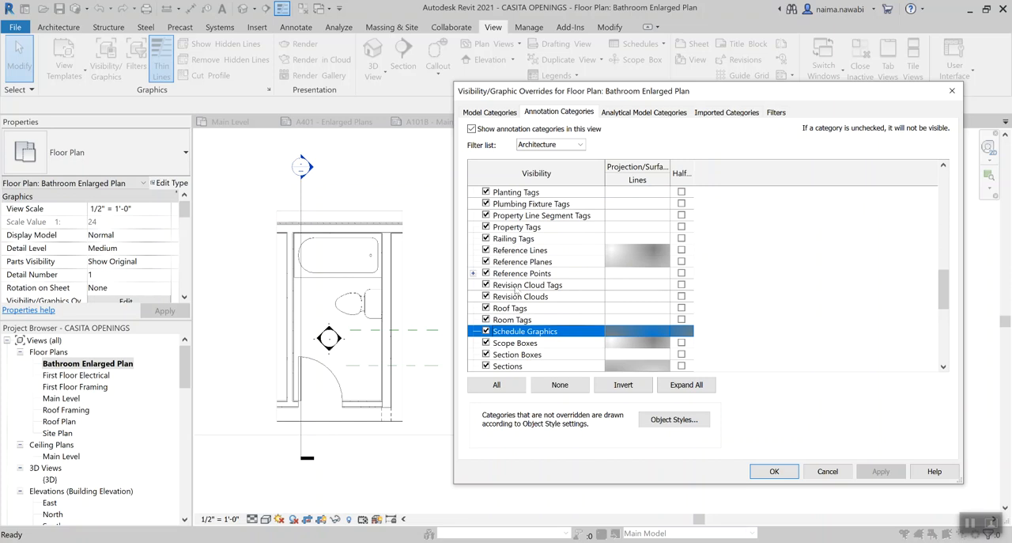
scroll(526, 303, "down", 1)
left_click(533, 345)
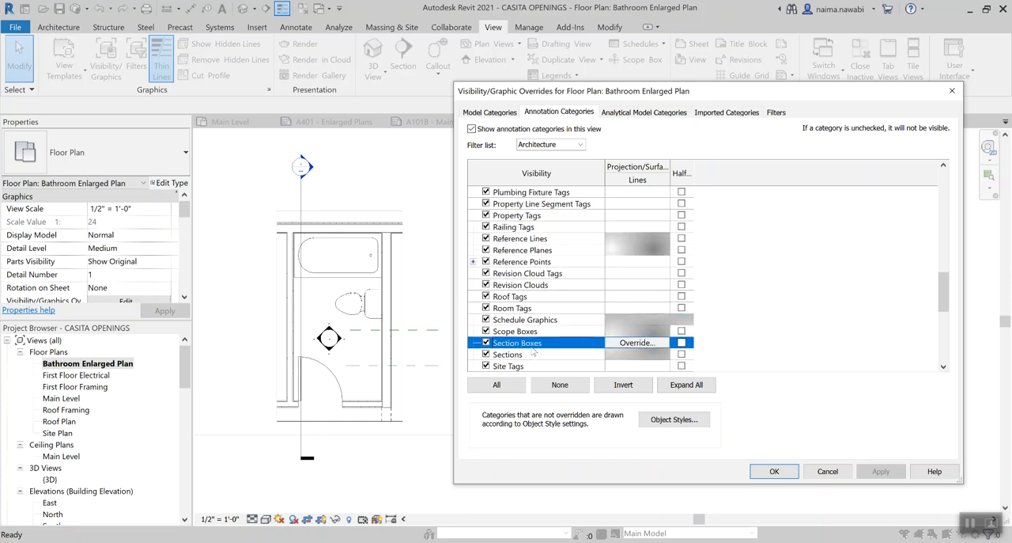
left_click(530, 356)
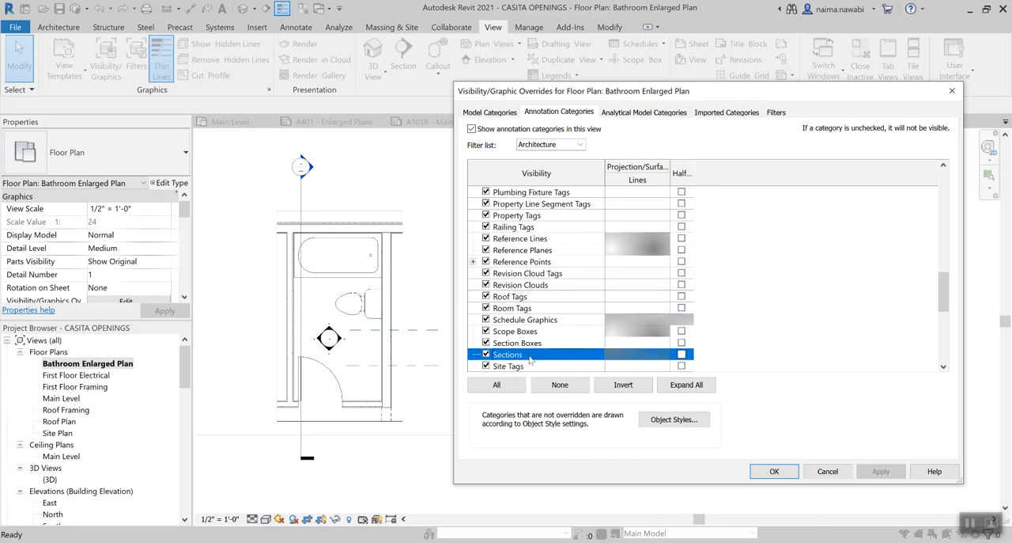
left_click(486, 354)
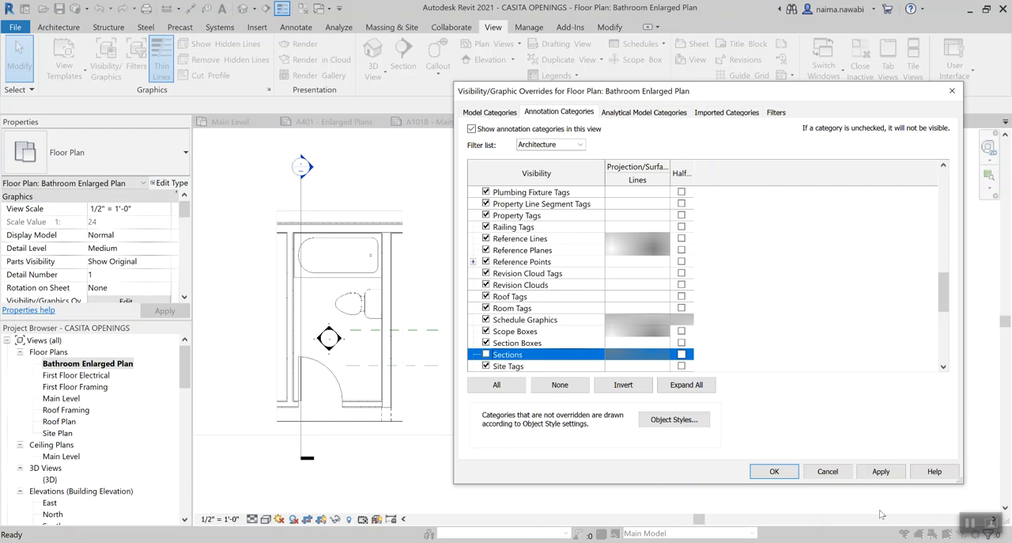
left_click(882, 474)
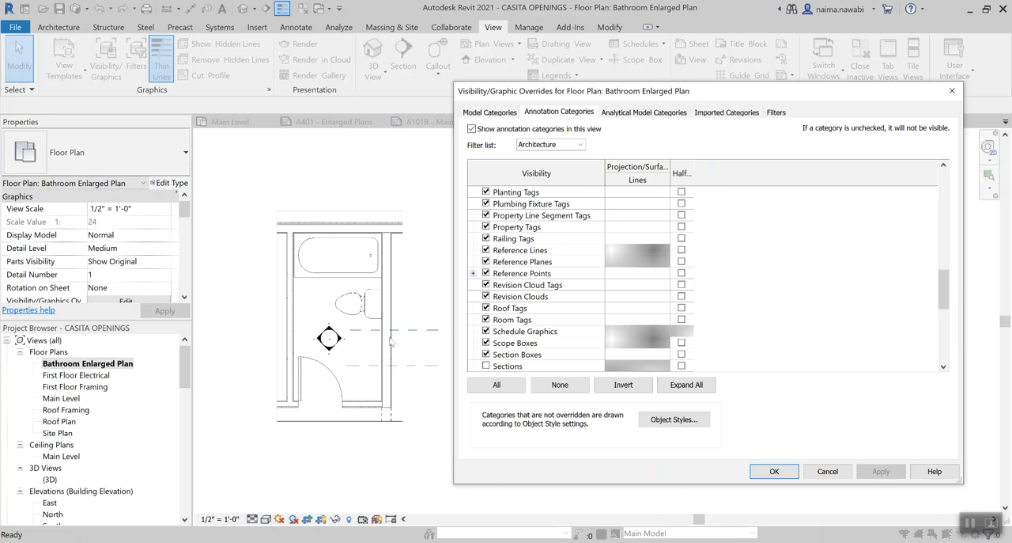
scroll(542, 276, "up", 3)
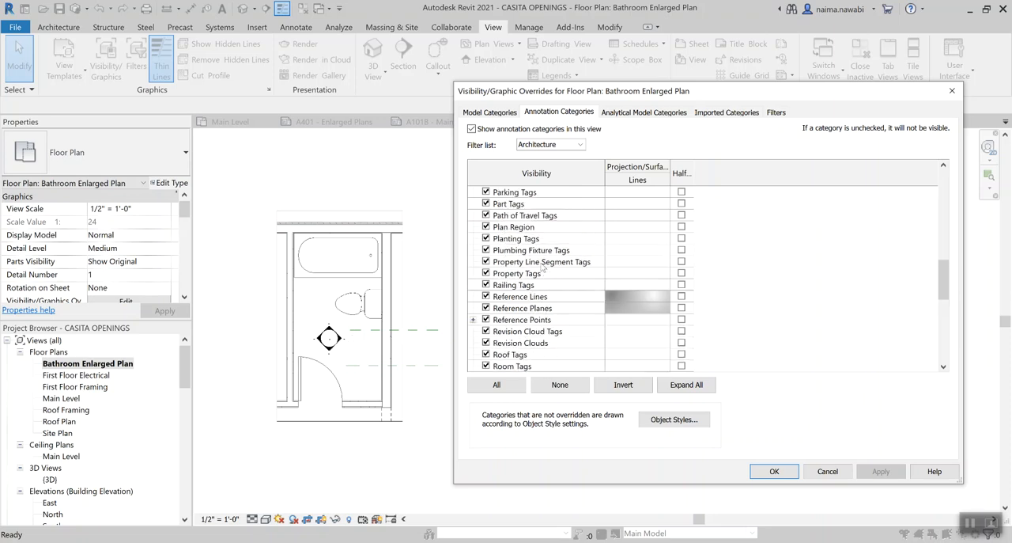
scroll(542, 267, "up", 5)
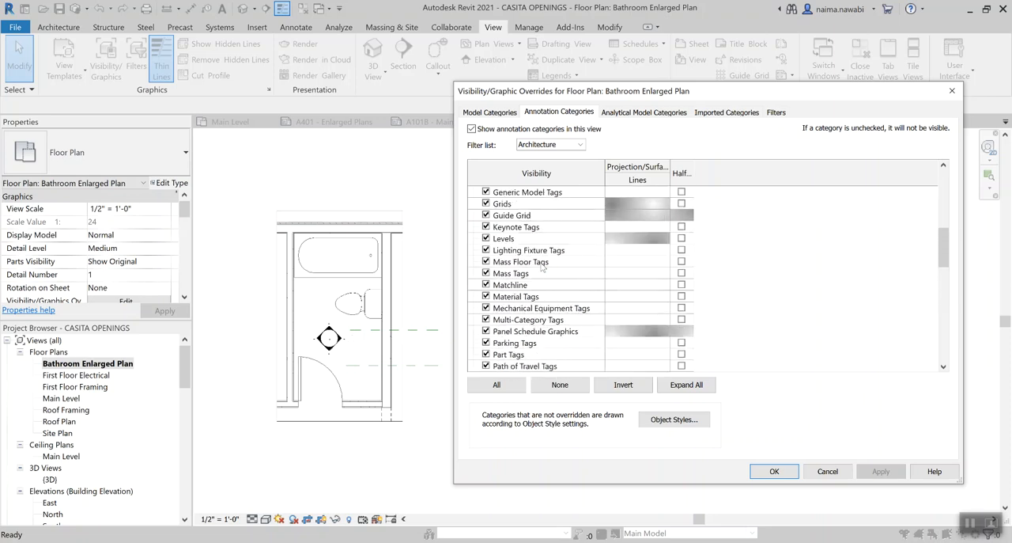
scroll(548, 213, "up", 4)
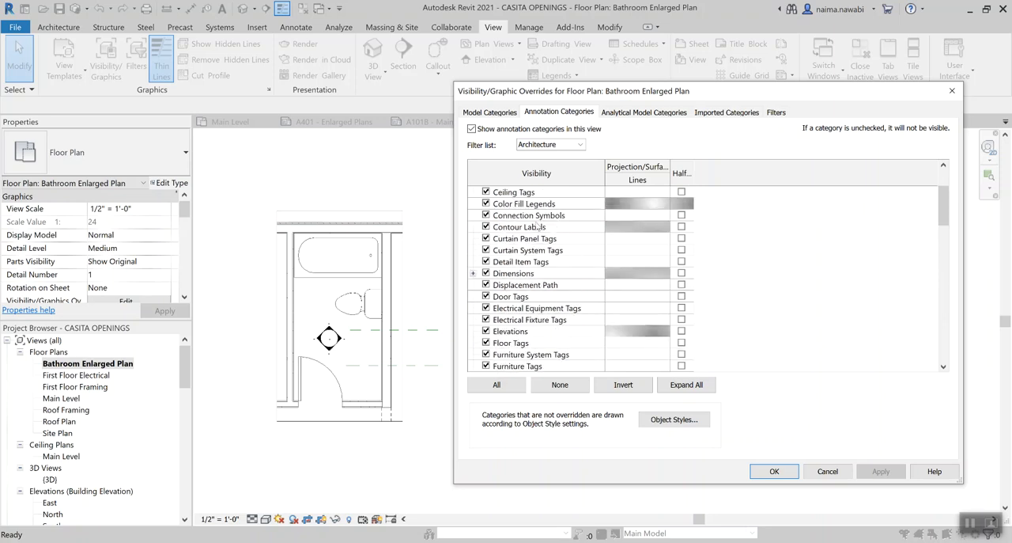
scroll(538, 227, "down", 2)
left_click_drag(941, 223, 935, 399)
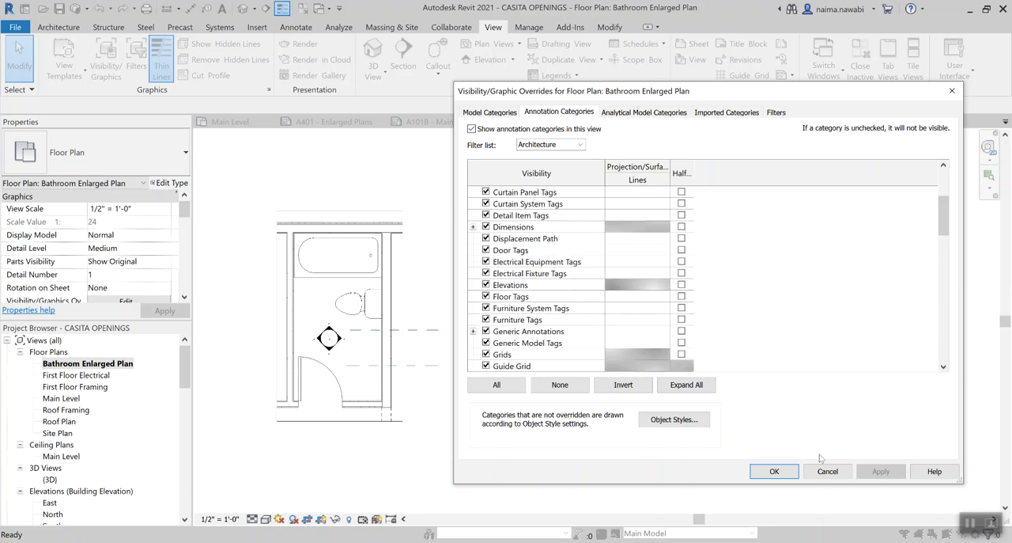
left_click(775, 471)
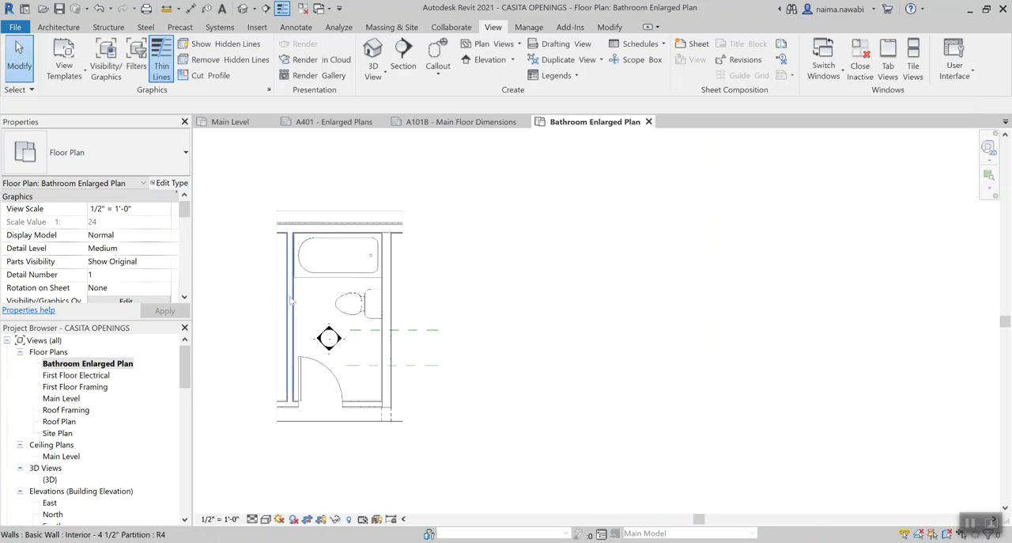
Add an aligned dimension for the bathroom's length, from the inner face of the door wall to the inner face of the wall behind the tub
scroll(291, 299, "up", 3)
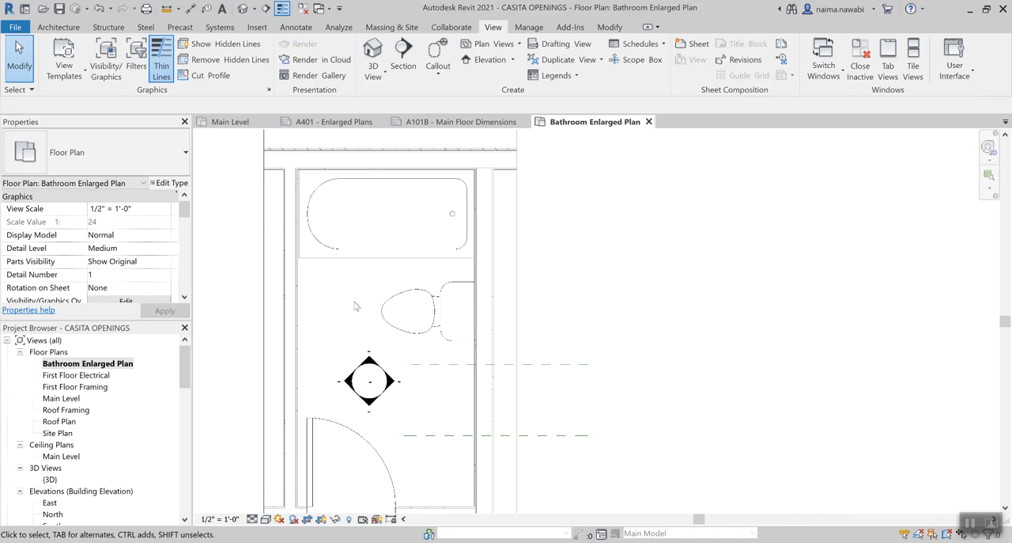
scroll(356, 306, "down", 1)
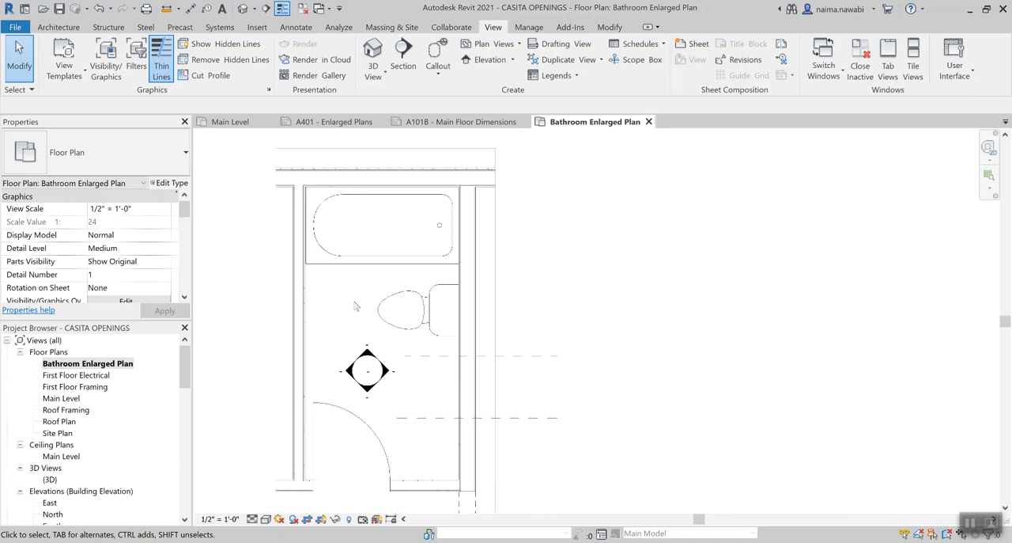
key("d")
key("i")
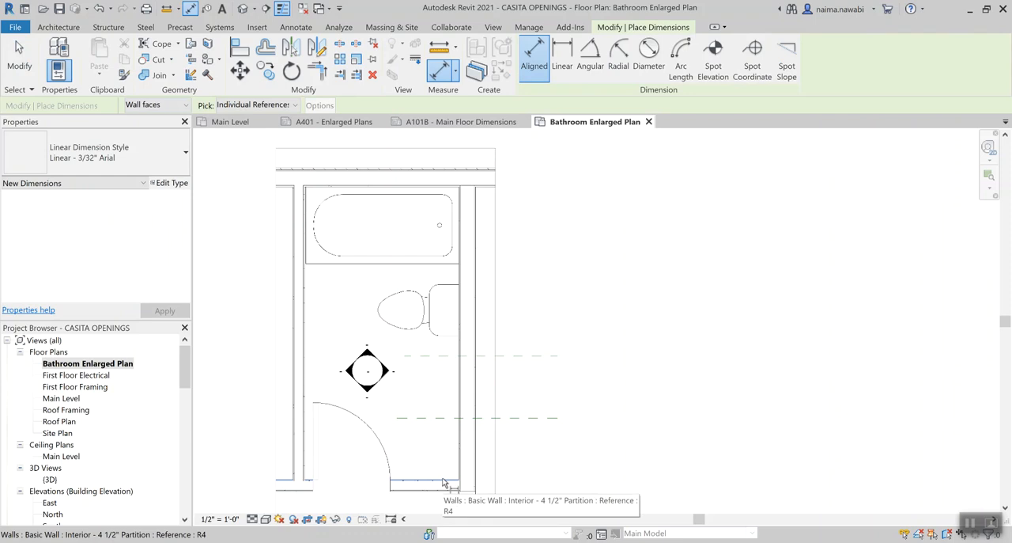
left_click(444, 481)
left_click(431, 188)
left_click(435, 158)
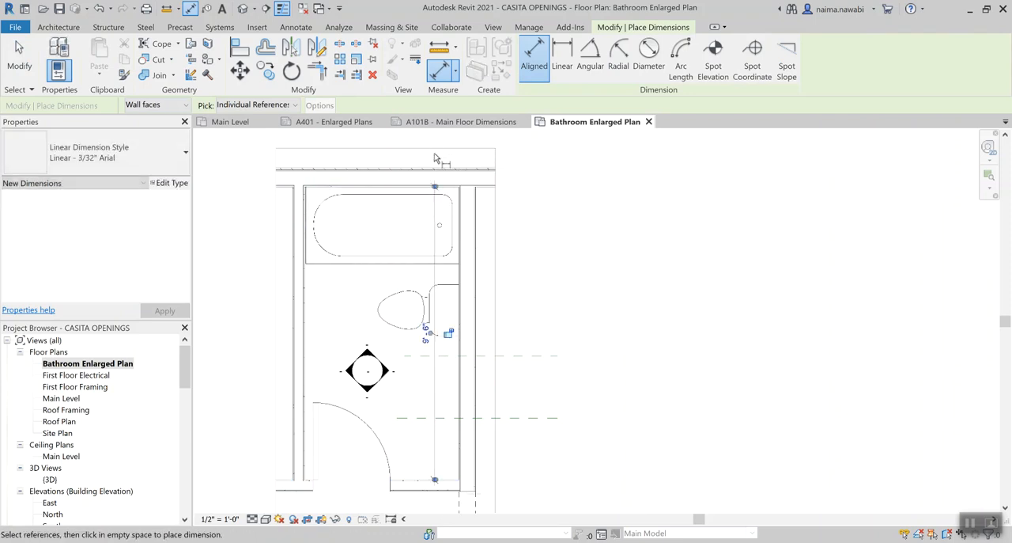
Add an aligned dimension for the bathroom's width between the inner faces of the two side walls, just below the tub
left_click(303, 294)
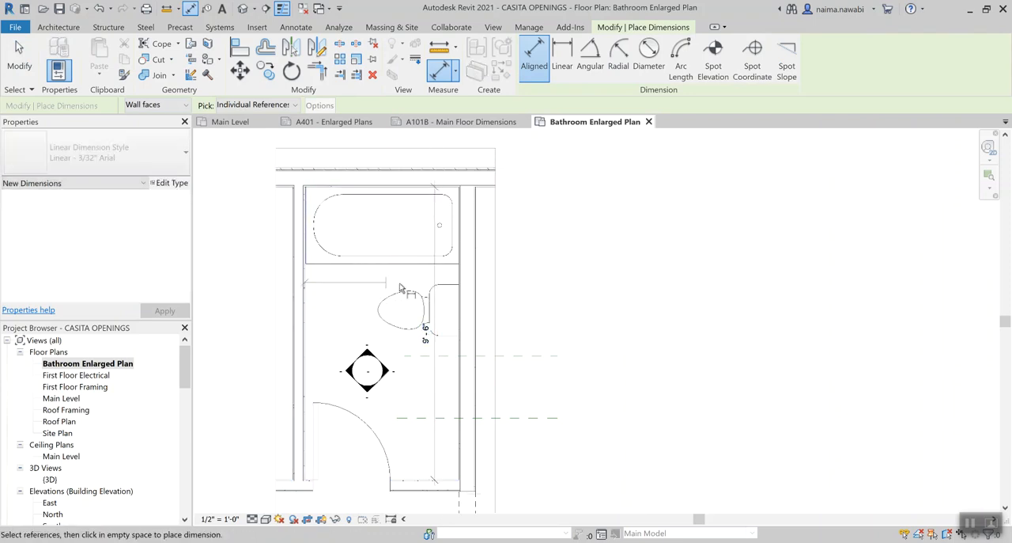
left_click(459, 283)
left_click(600, 282)
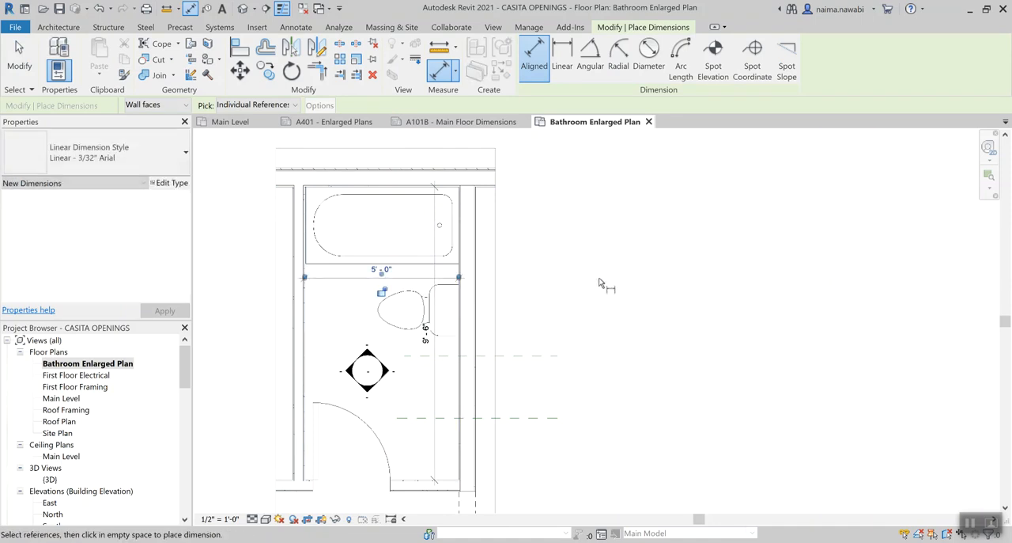
scroll(425, 332, "up", 2)
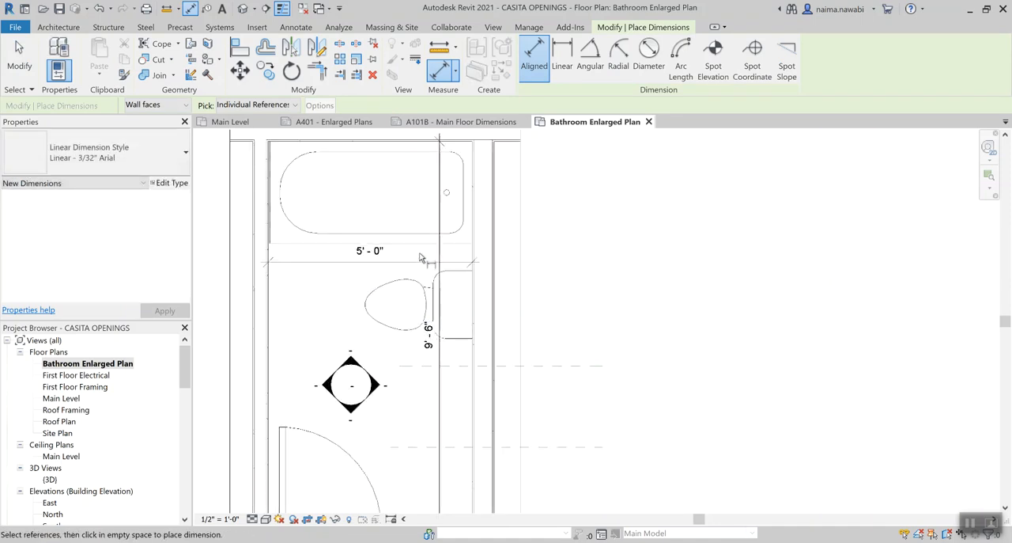
Add a continuous aligned dimension from the tub's front edge through the toilet's centreline to the nearest dashed line below the toilet
left_click(425, 329)
left_click(413, 304)
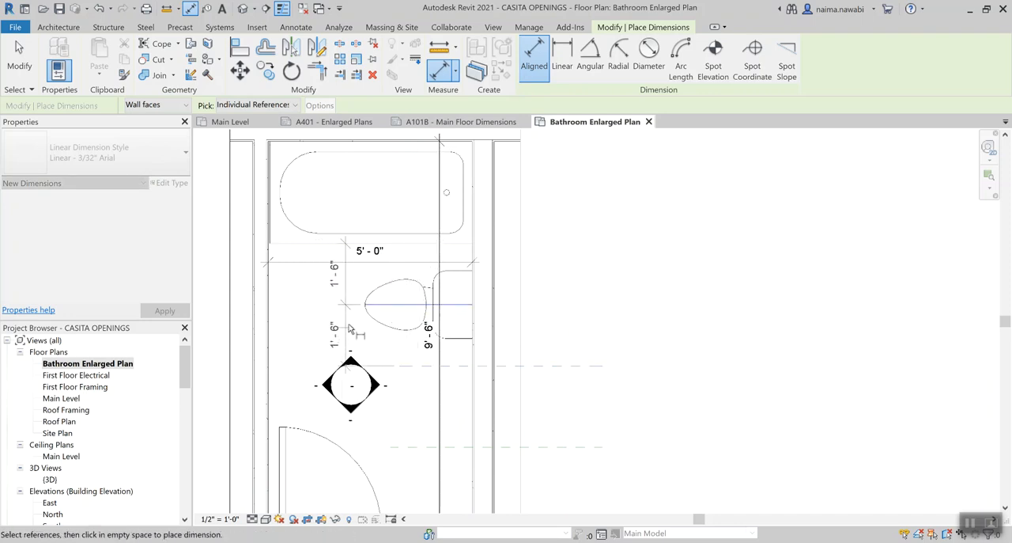
left_click(341, 348)
scroll(416, 395, "down", 1)
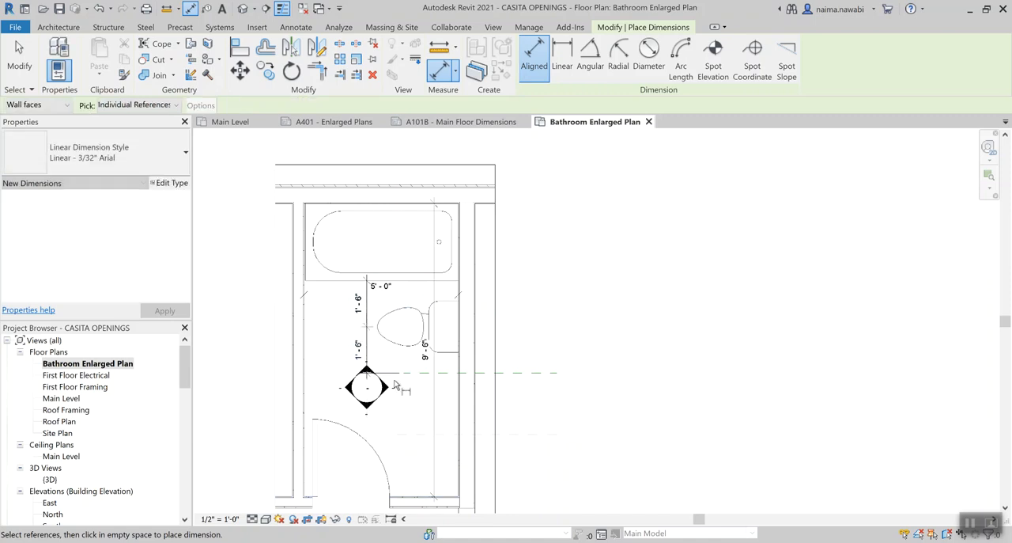
left_click(426, 375)
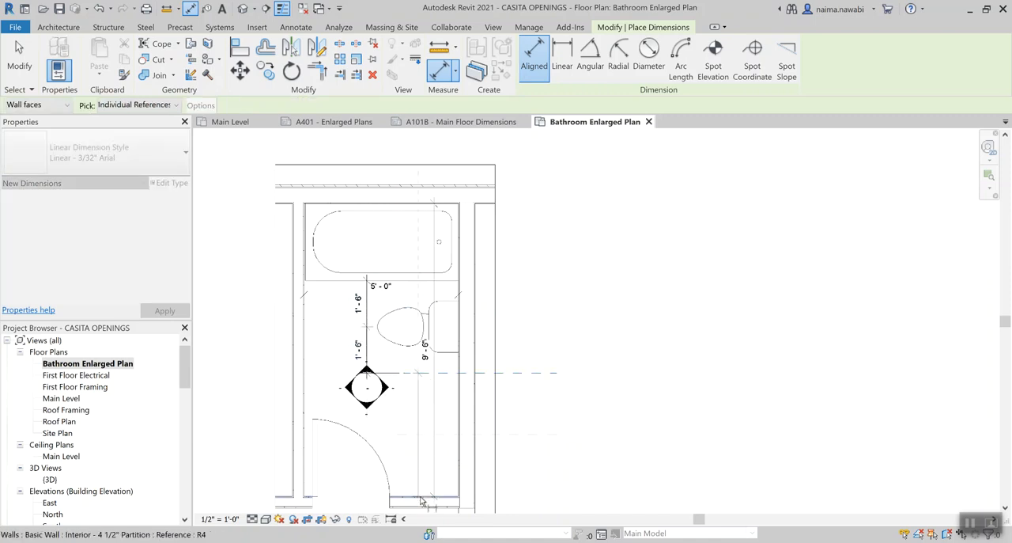
middle_click_drag(367, 478, 383, 375)
key("Escape")
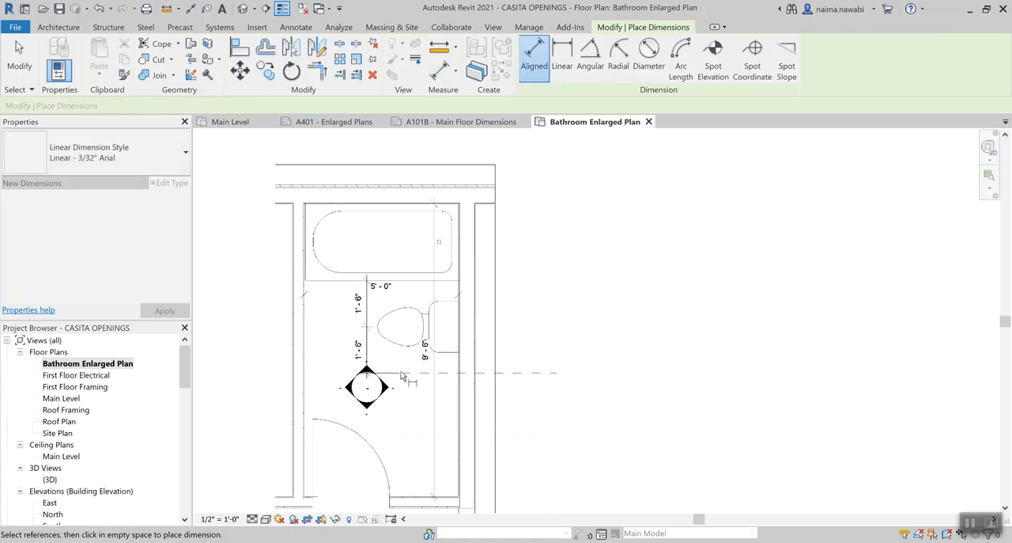
Add an aligned dimension from the dashed line below the toilet to the inner face of the door wall, in line with the toilet dimensions
left_click(410, 374)
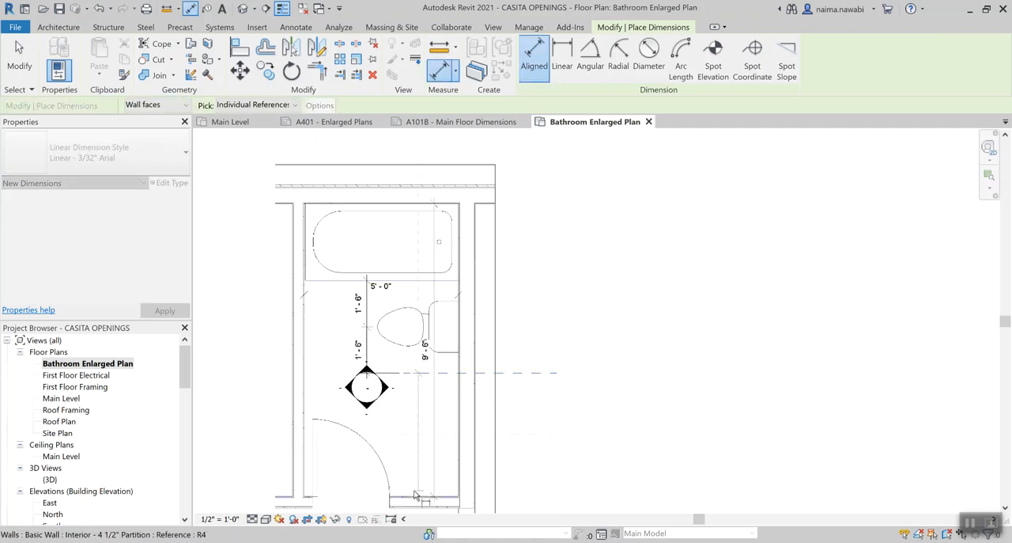
middle_click_drag(366, 507, 373, 466)
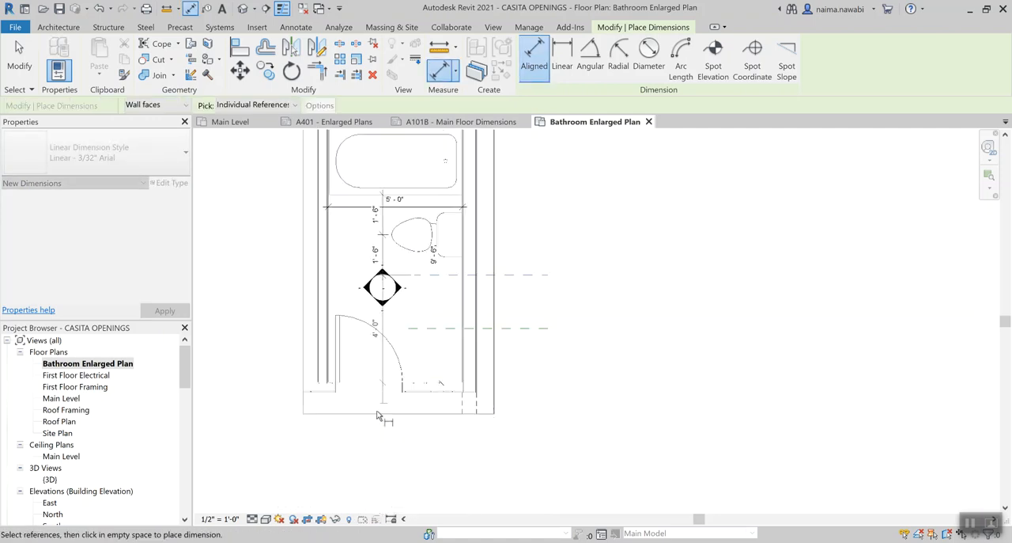
left_click(385, 468)
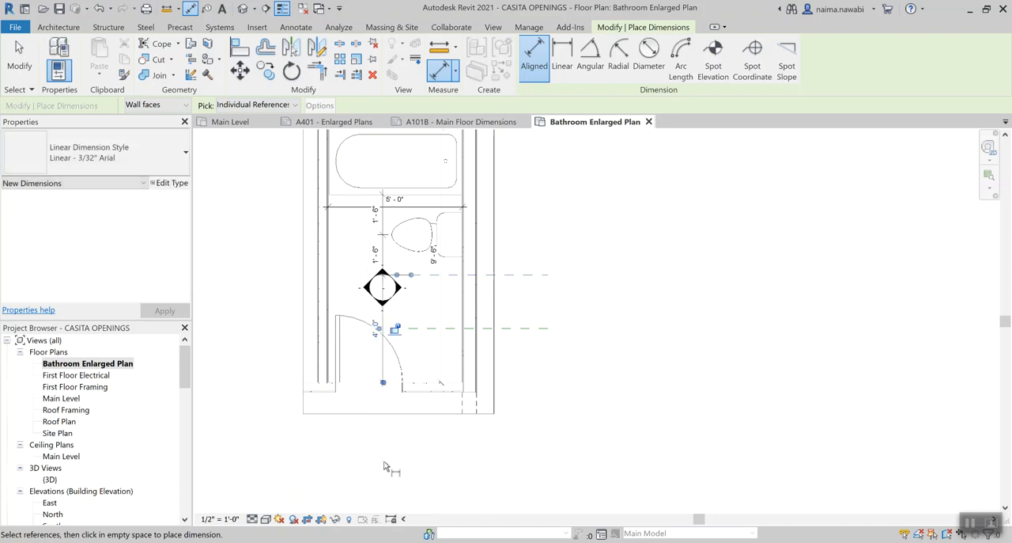
key("Escape")
key("Escape")
scroll(420, 294, "up", 2)
scroll(420, 293, "up", 1)
middle_click_drag(419, 296, 457, 355)
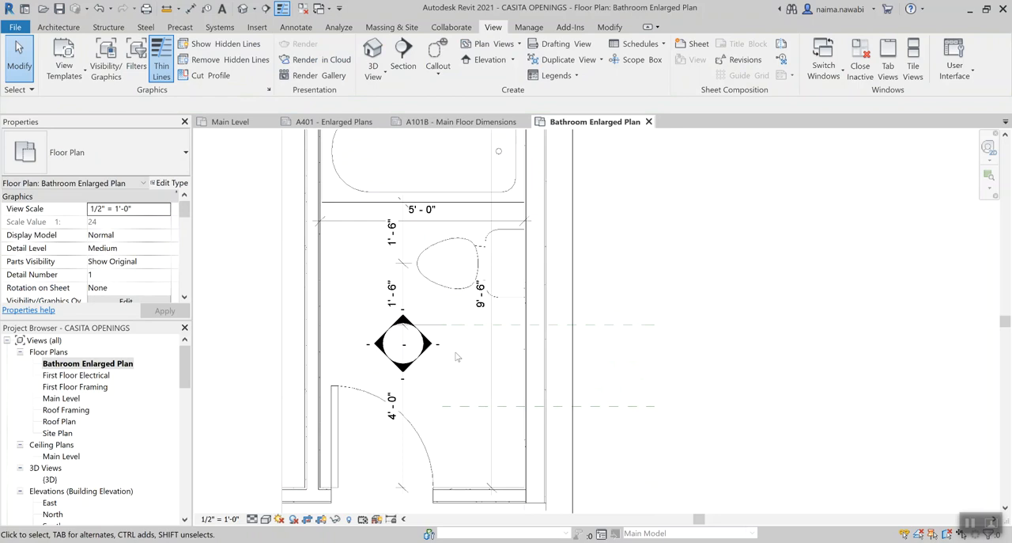
scroll(455, 357, "down", 1)
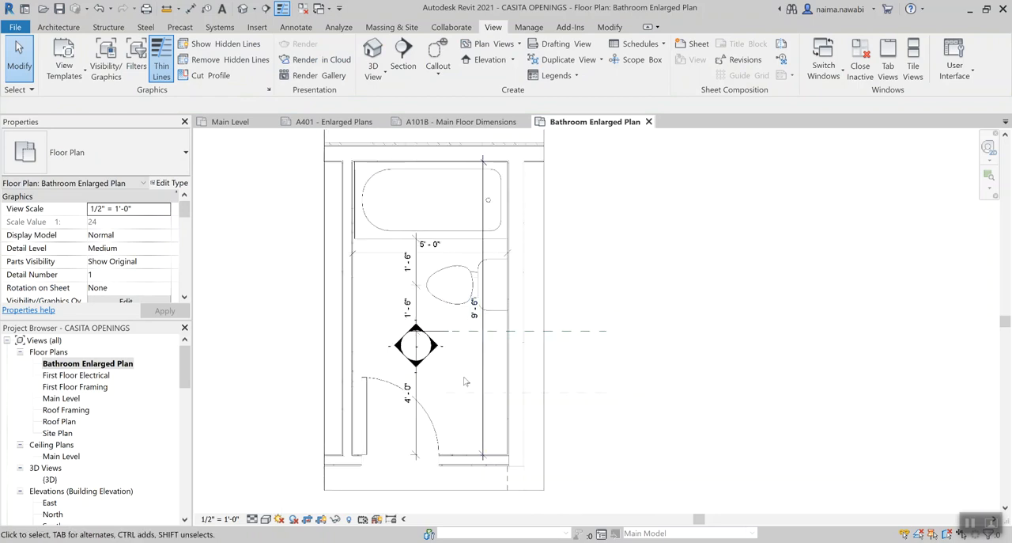
scroll(466, 381, "up", 1)
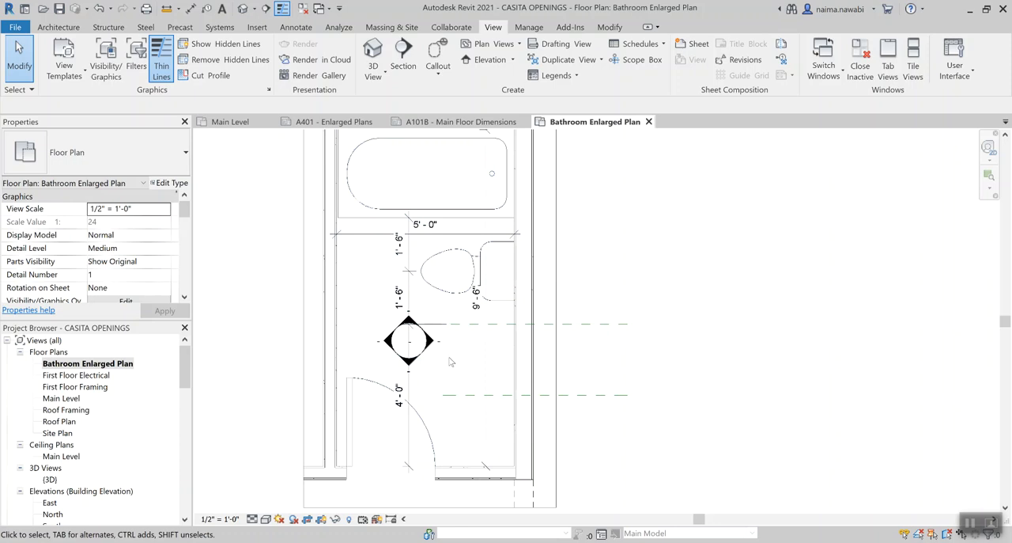
middle_click_drag(450, 362, 455, 378)
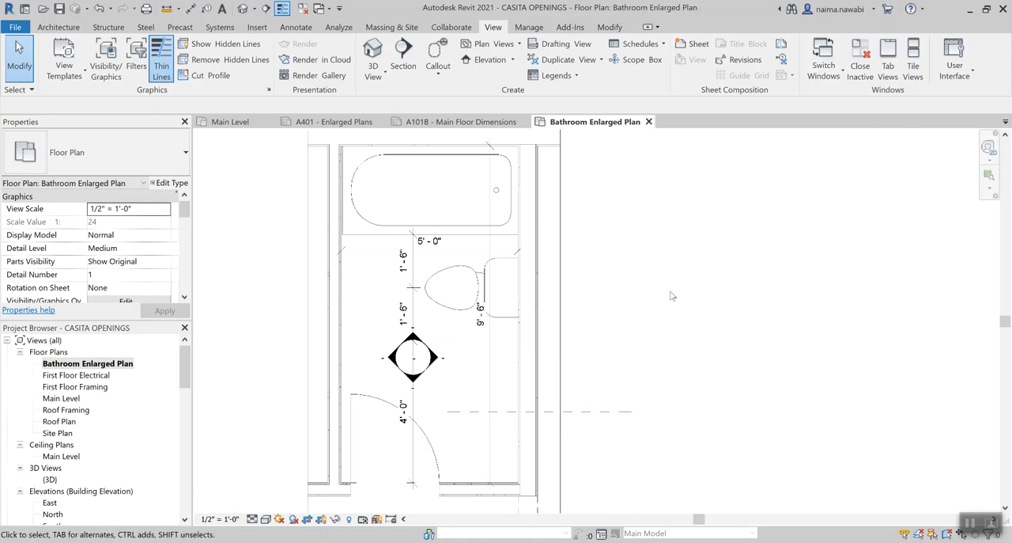
Turn off the Dimensions annotation category in the Bathroom Enlarged Plan's visibility overrides and apply the change
key("v")
key("g")
left_click_drag(560, 96, 686, 86)
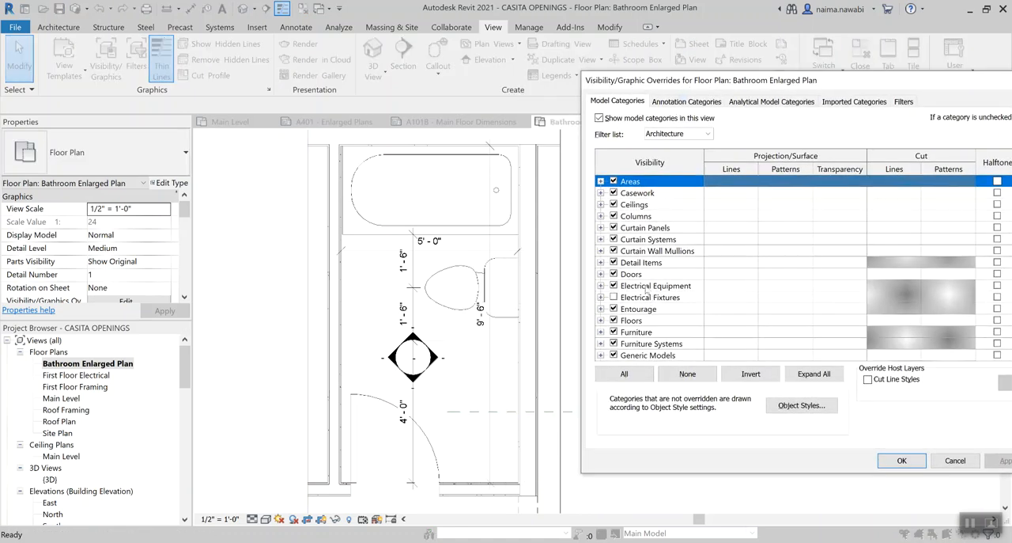
scroll(646, 292, "down", 1)
scroll(649, 276, "up", 1)
left_click(685, 101)
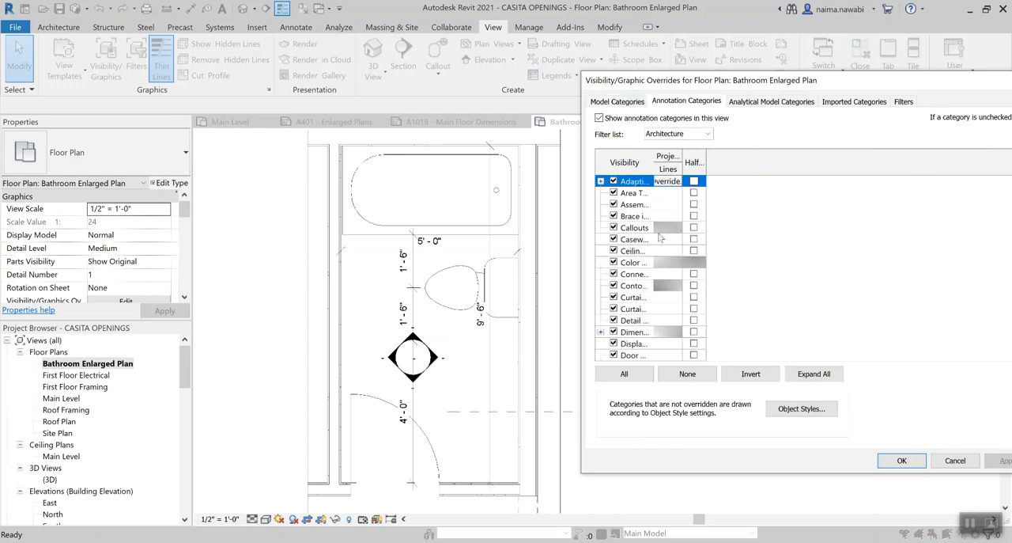
left_click_drag(653, 158, 741, 158)
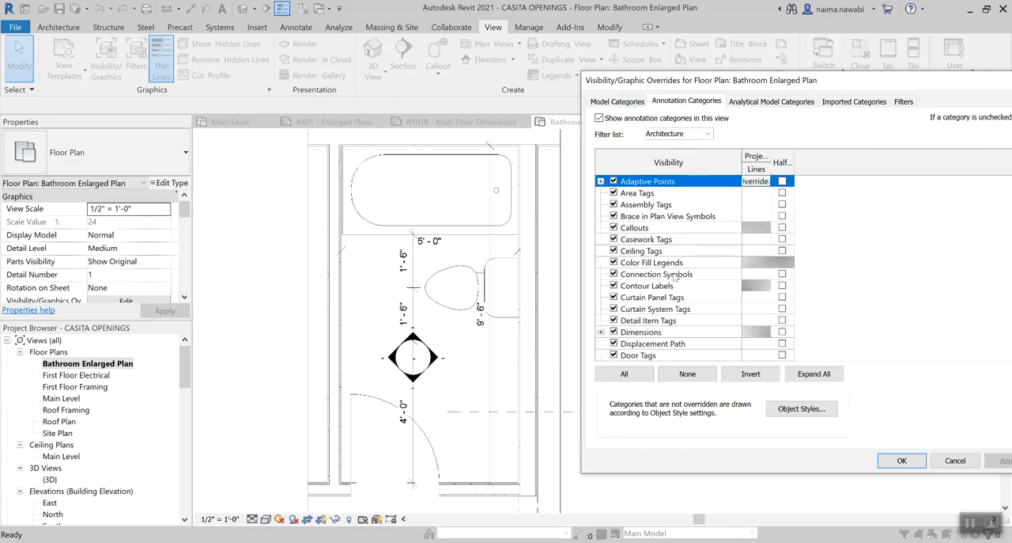
left_click(614, 332)
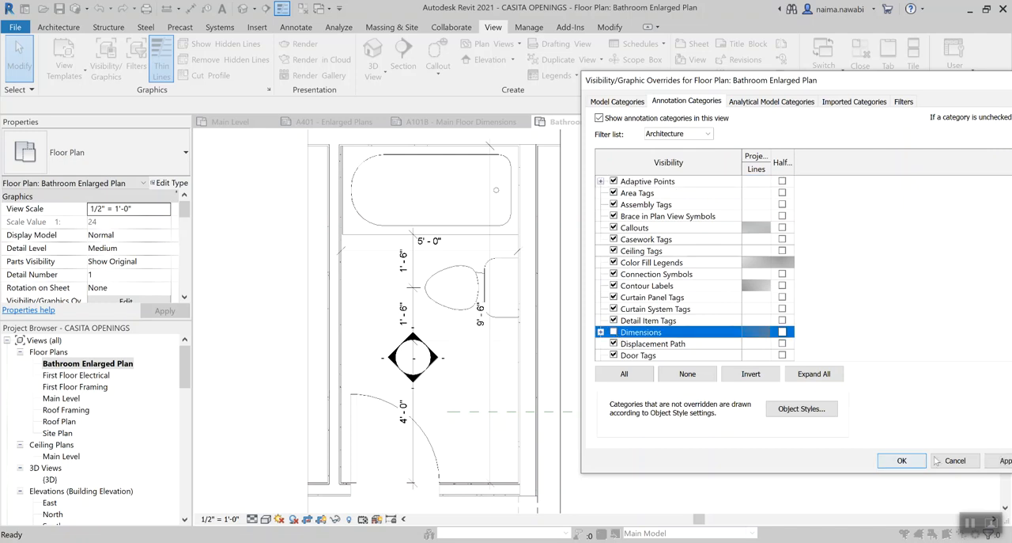
left_click(997, 462)
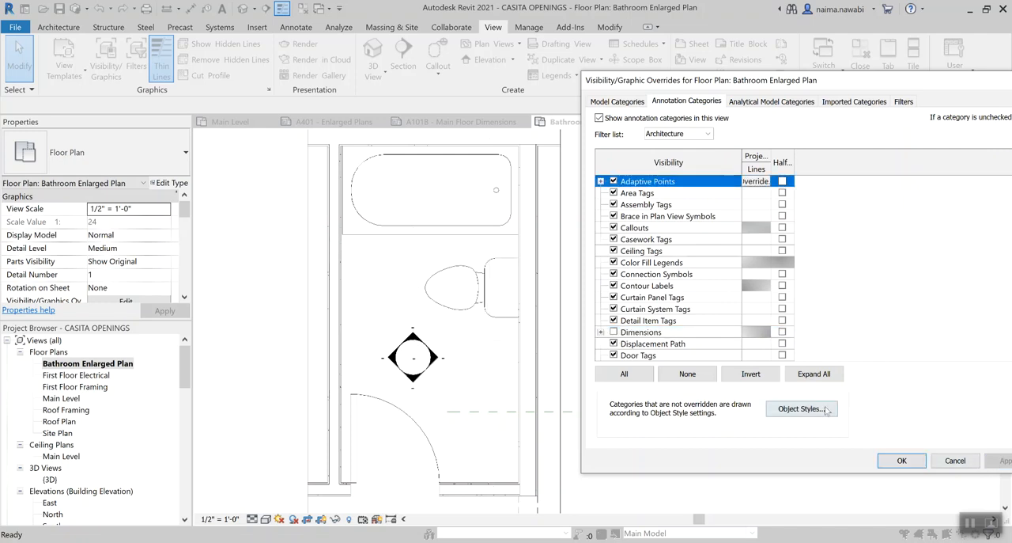
left_click(953, 460)
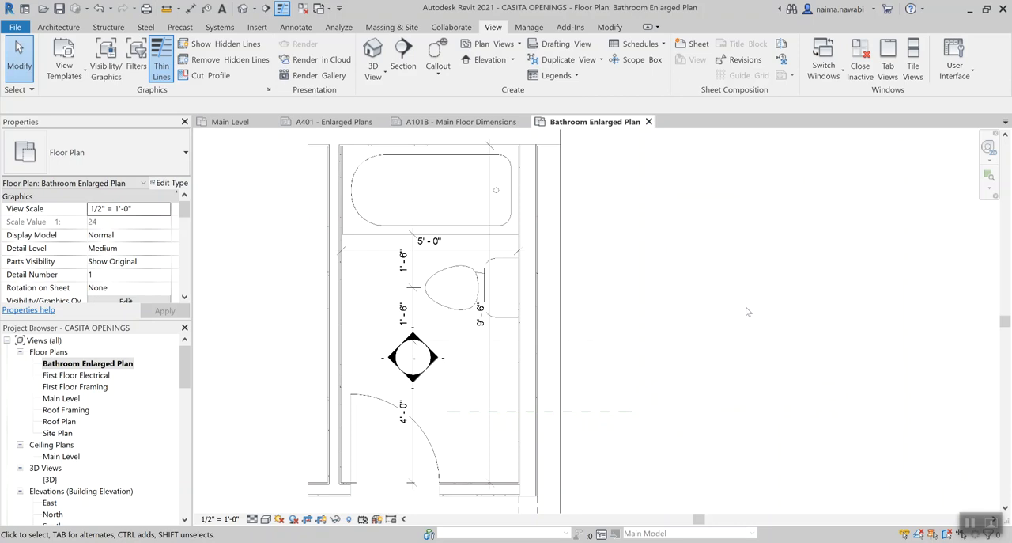
Hide the bathroom's overall width dimension and overall length dimension as individual elements in this view
left_click(466, 255)
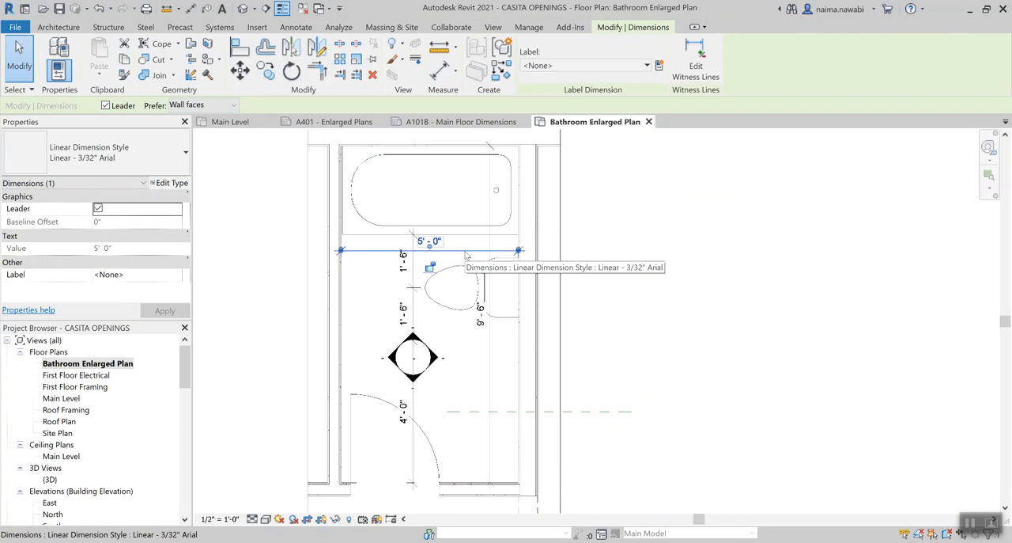
key("Escape")
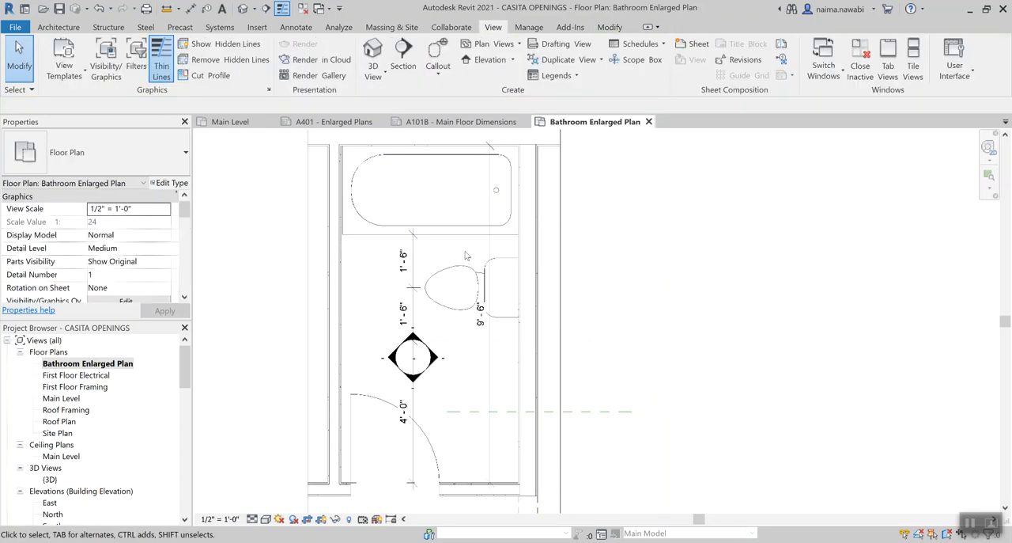
left_click(491, 360)
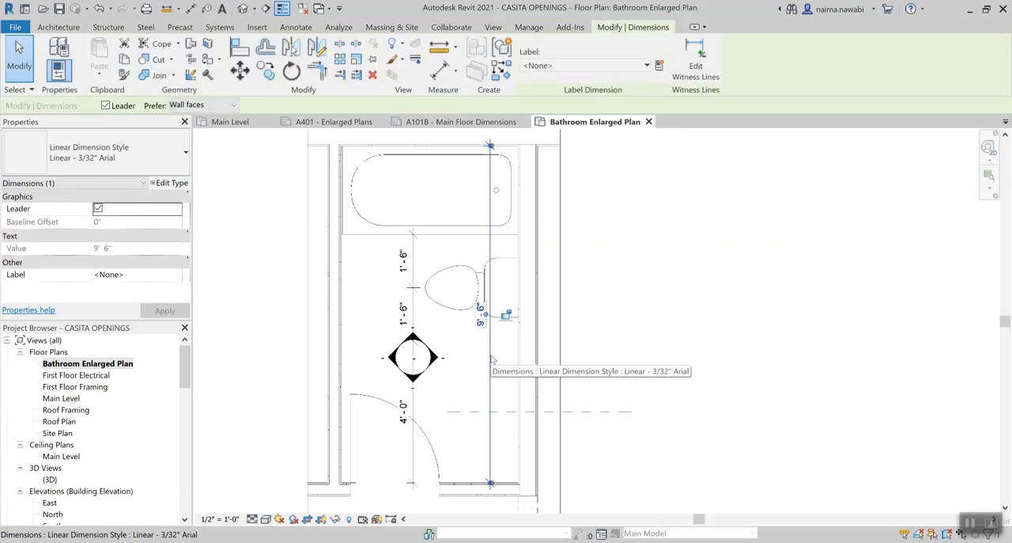
key("Escape")
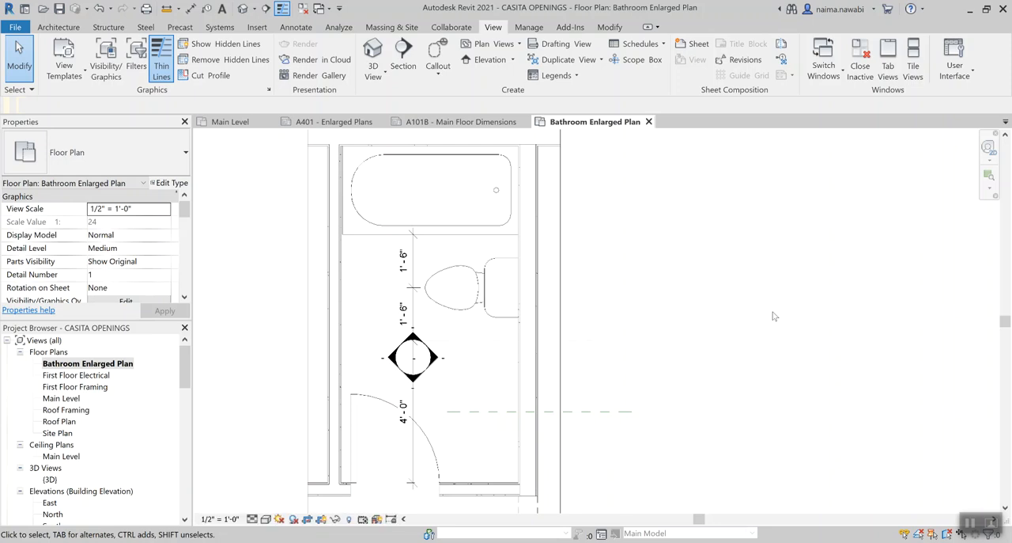
Switch Reveal Hidden Elements mode on and off to examine which dimensions are hidden in the plan
key("r")
key("h")
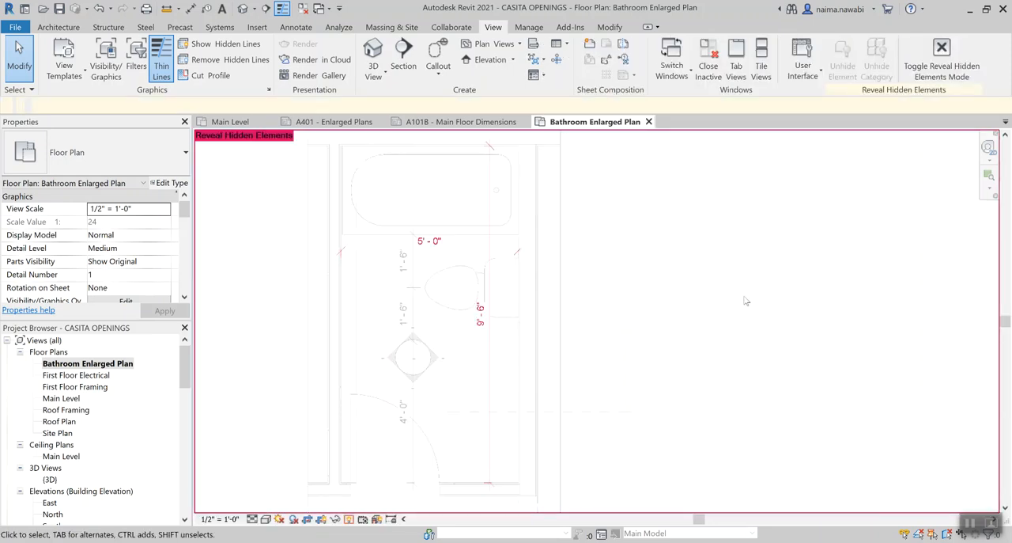
key("r")
key("h")
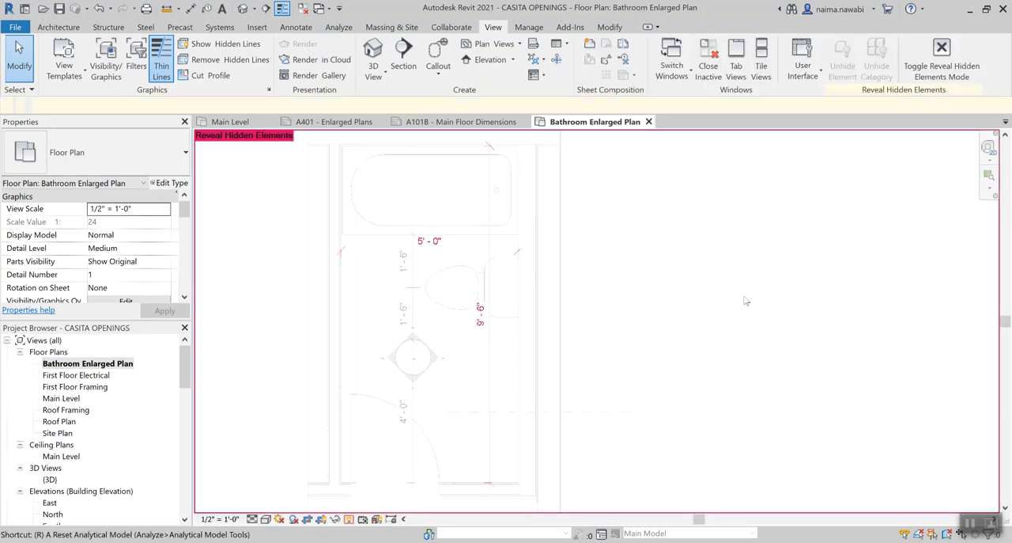
key("r")
key("h")
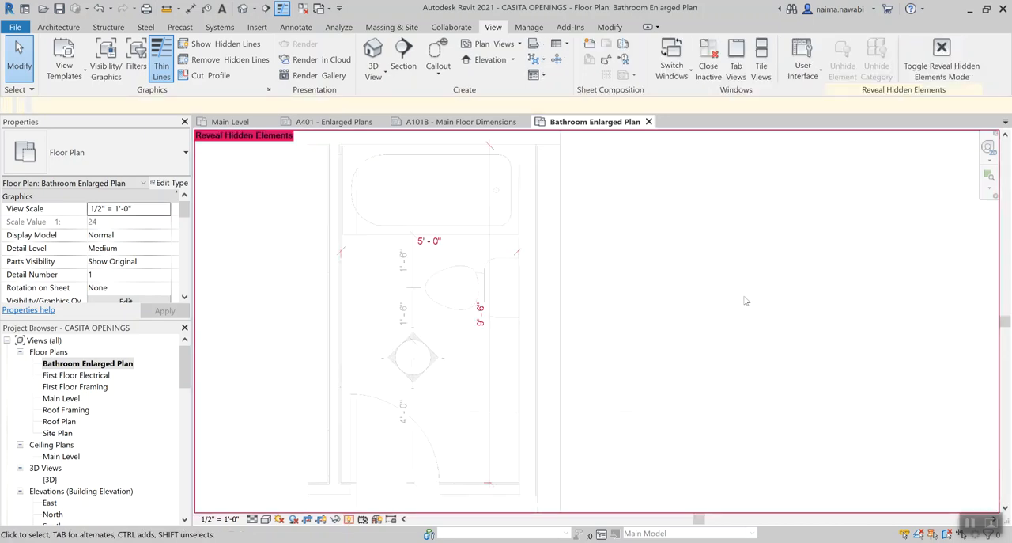
key("r")
key("h")
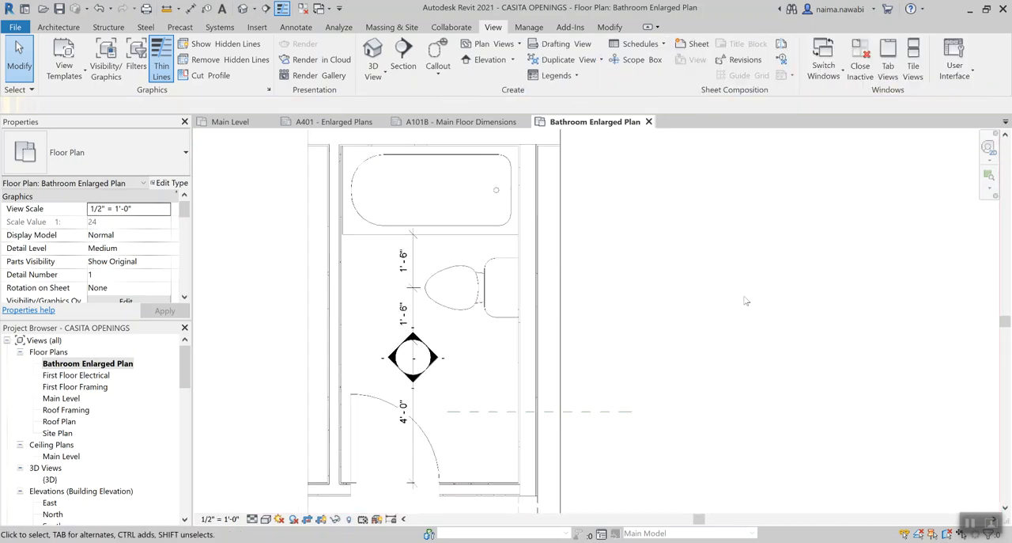
key("r")
key("h")
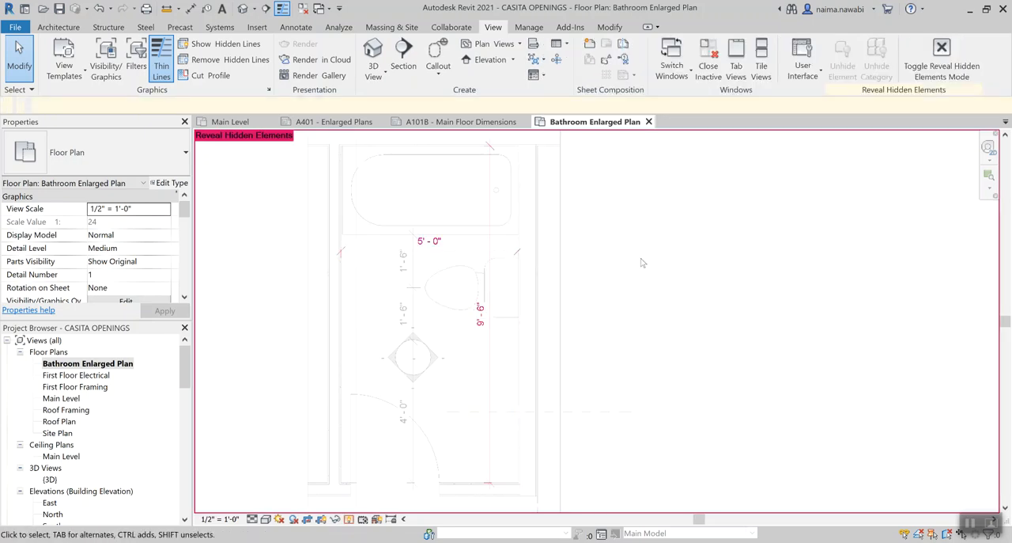
key("r")
key("h")
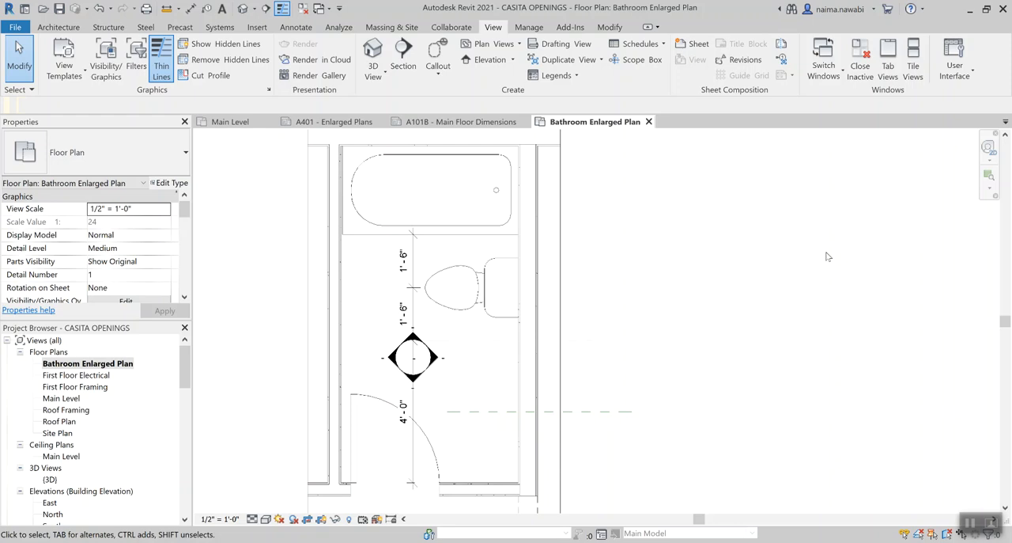
Unhide the overall width and length dimensions in Reveal Hidden Elements mode and leave that mode
key("r")
key("h")
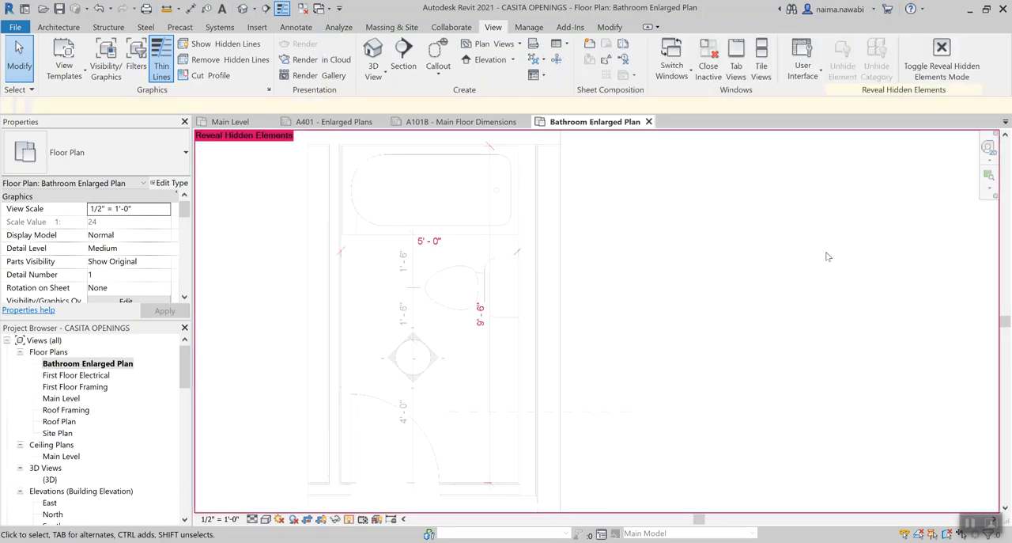
left_click(480, 256)
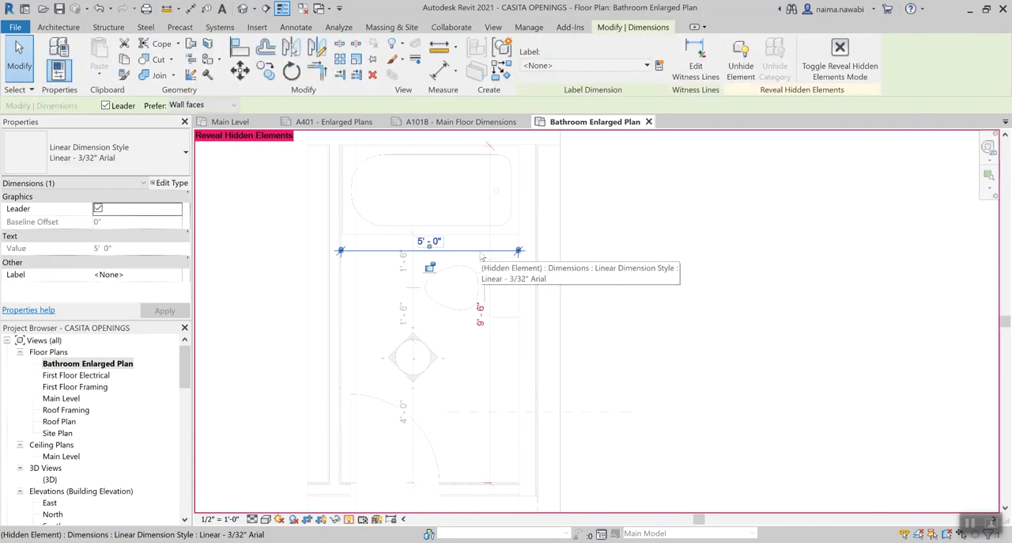
left_click(491, 334, "ctrl")
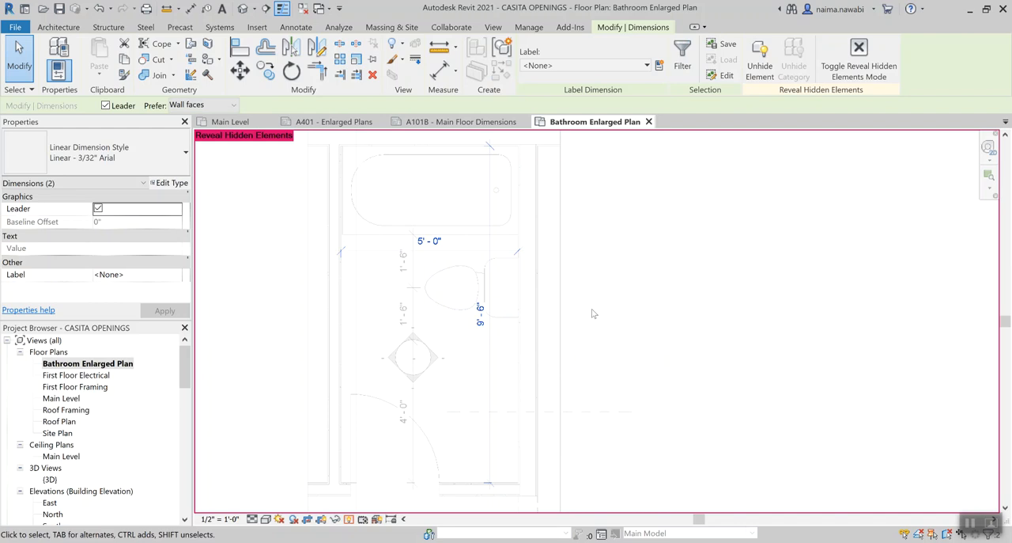
key("e")
key("u")
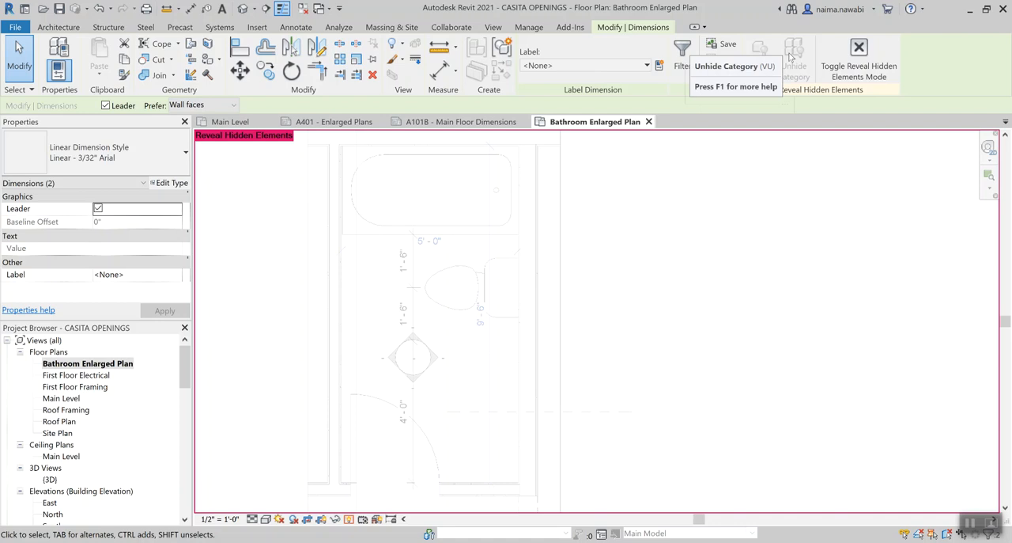
left_click(672, 314)
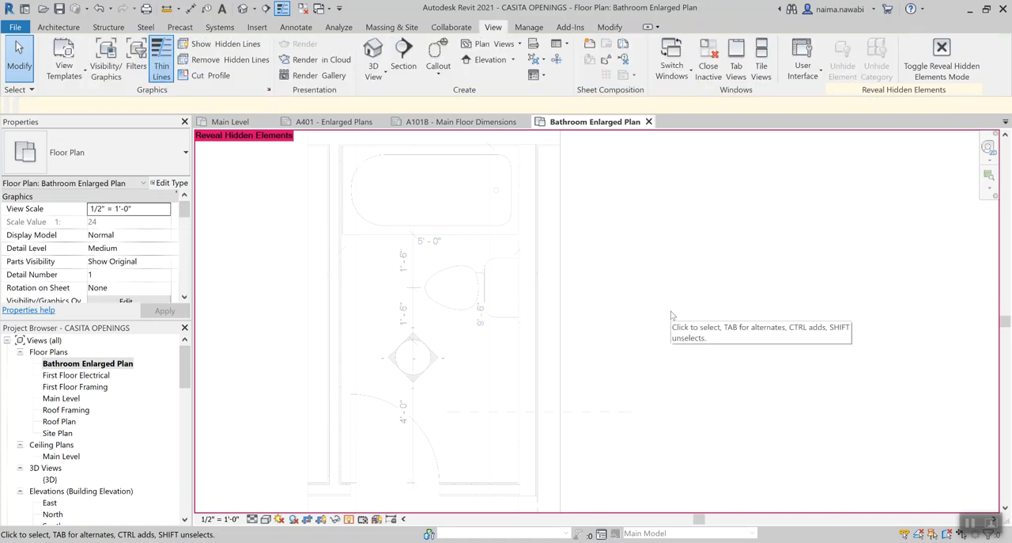
key("r")
key("h")
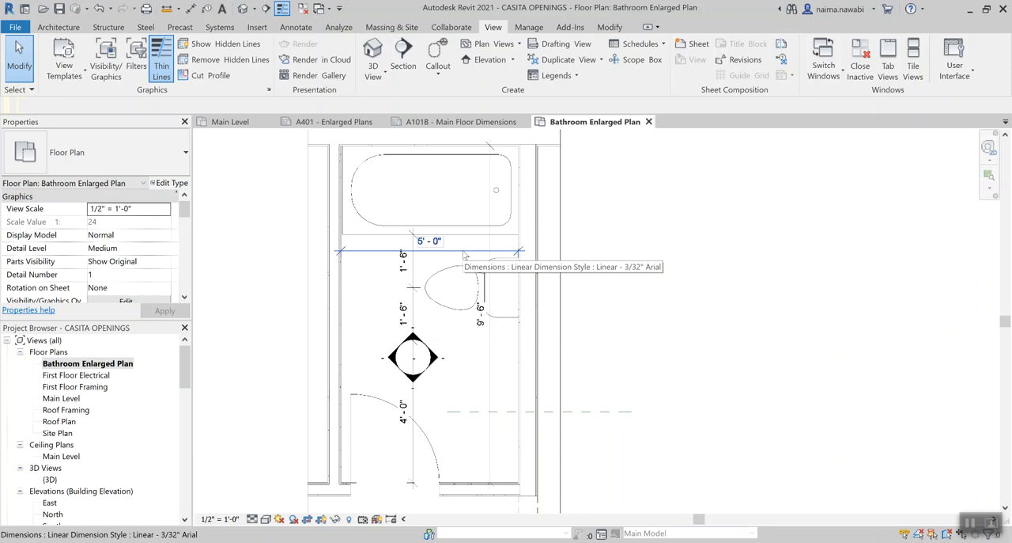
left_click(465, 252)
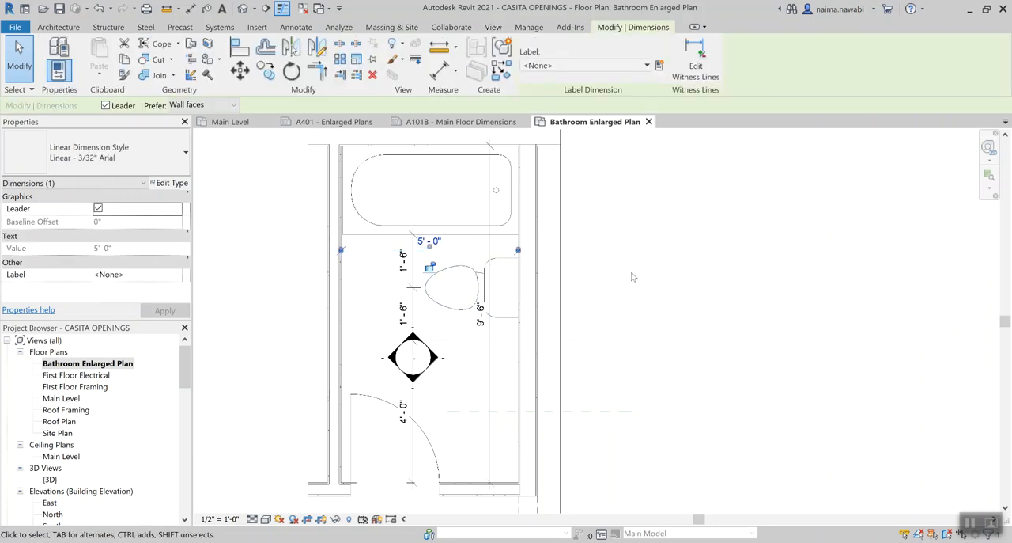
key("Escape")
left_click(455, 257)
key("Escape")
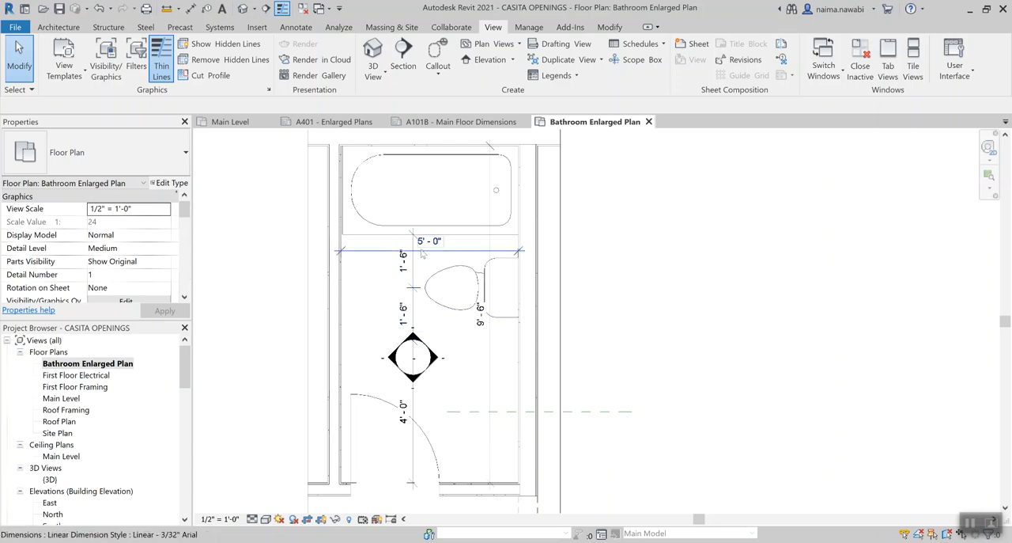
key("v")
key("g")
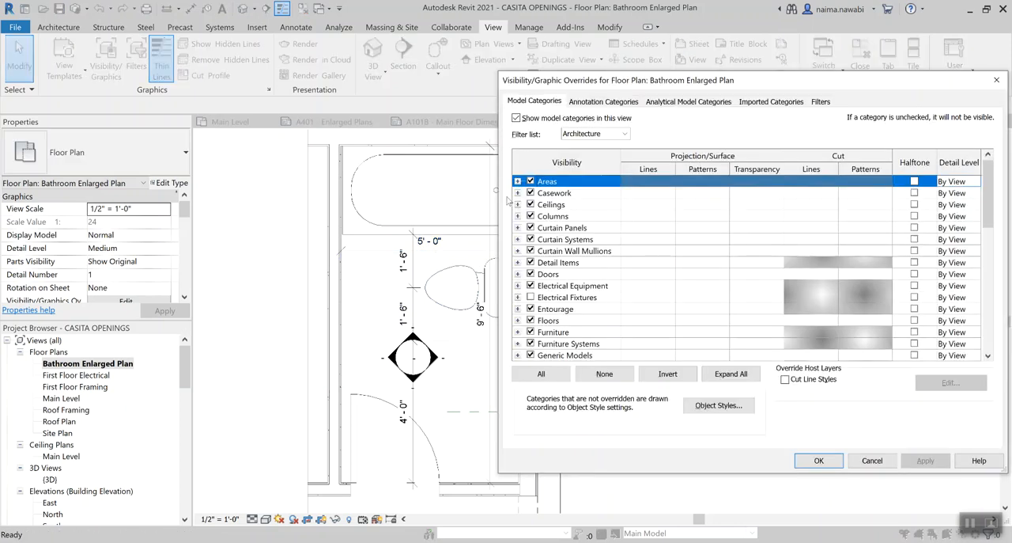
key("Escape")
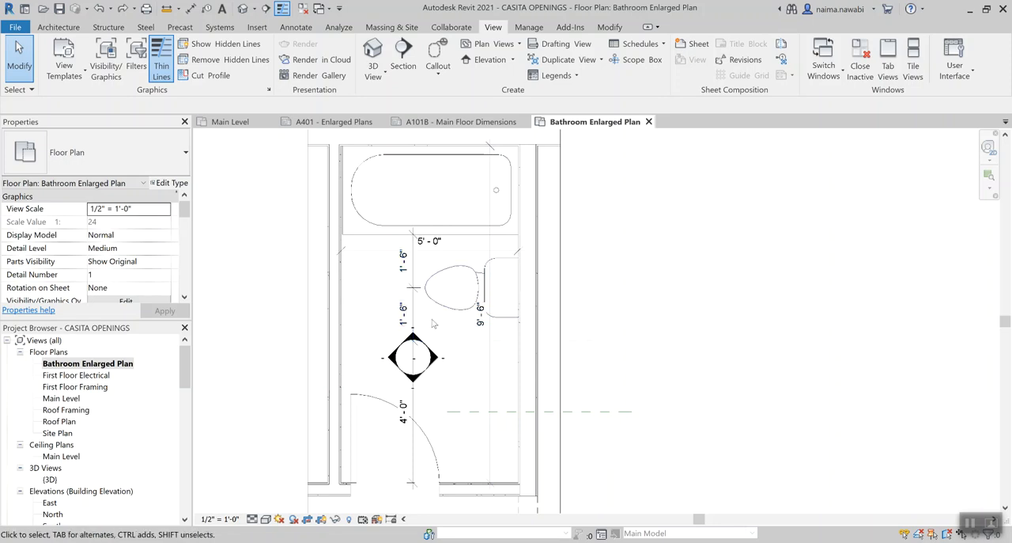
Turn off the Dimensions annotation category in the Bathroom Enlarged Plan's visibility overrides, apply the change and close the overrides
key("v")
key("g")
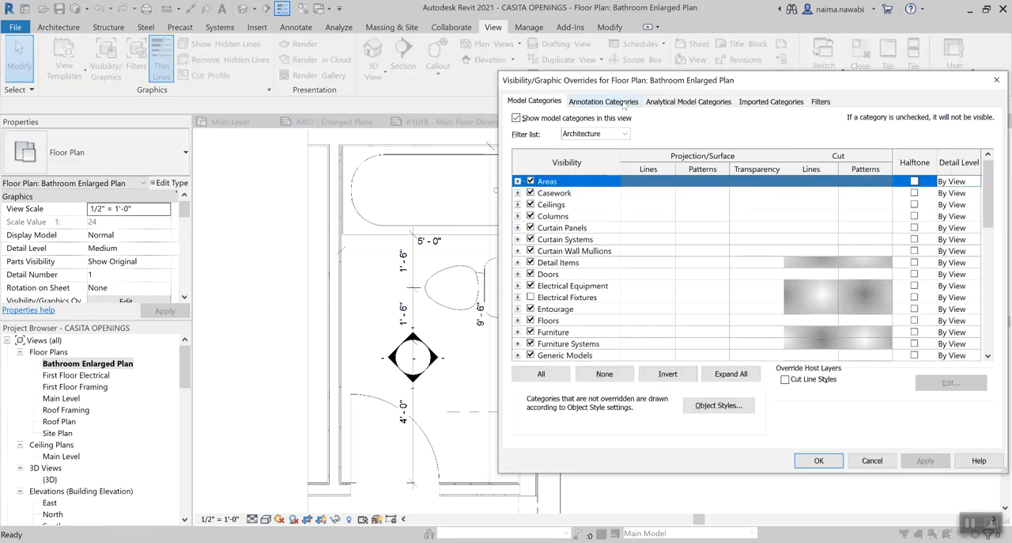
left_click(625, 104)
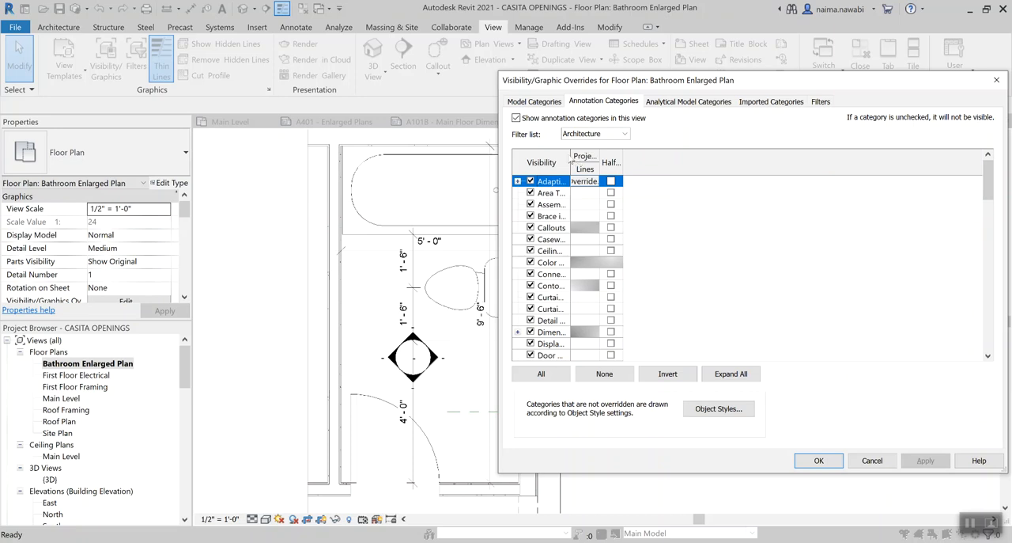
left_click_drag(572, 155, 667, 156)
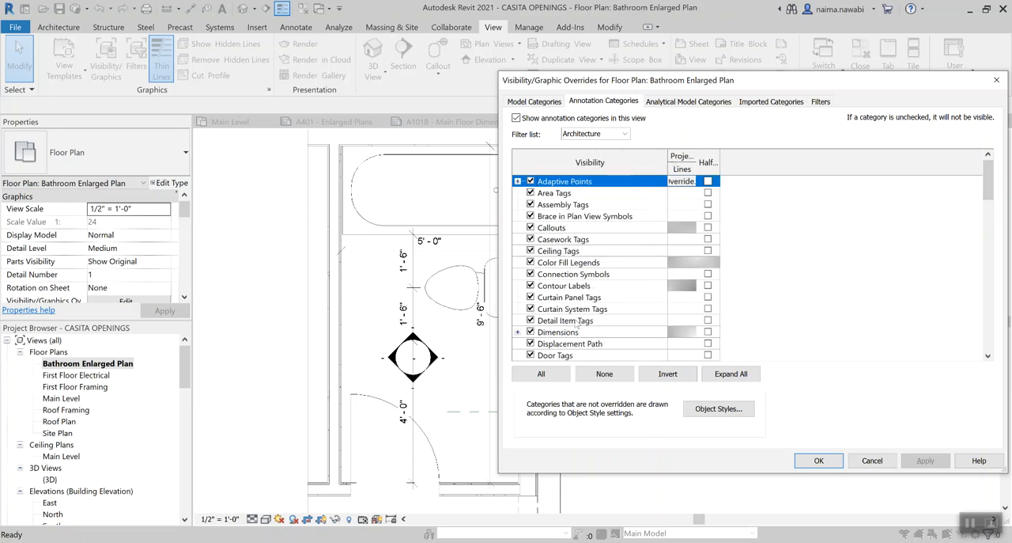
left_click(567, 335)
left_click(531, 331)
left_click(918, 464)
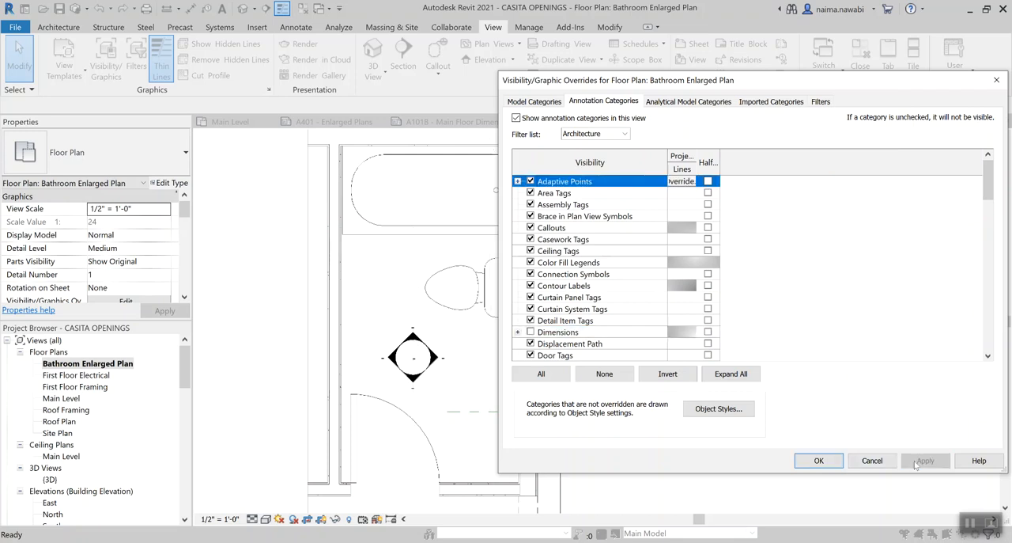
left_click(870, 461)
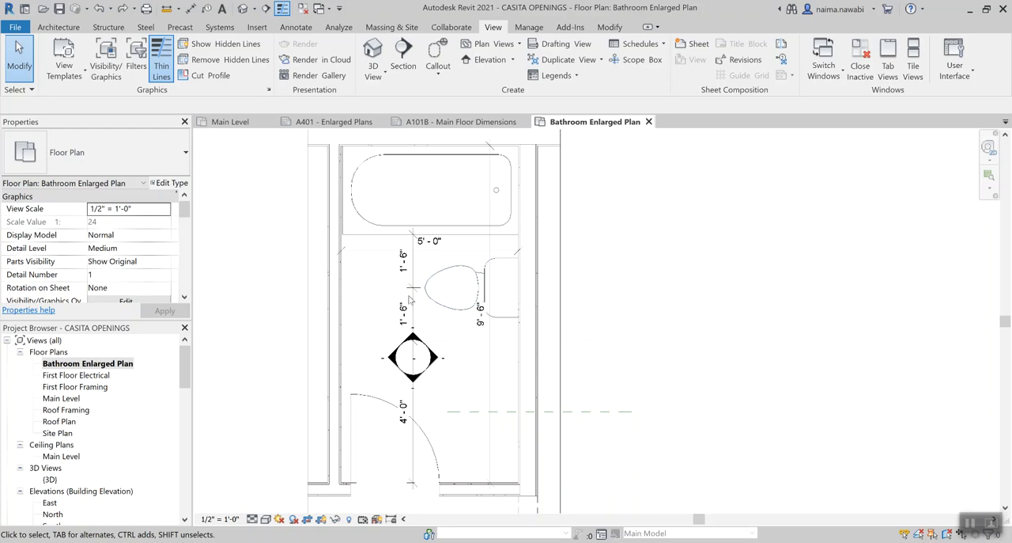
Hide the whole Dimensions category in the Bathroom Enlarged Plan and compare it with the Main Level plan
left_click(415, 269)
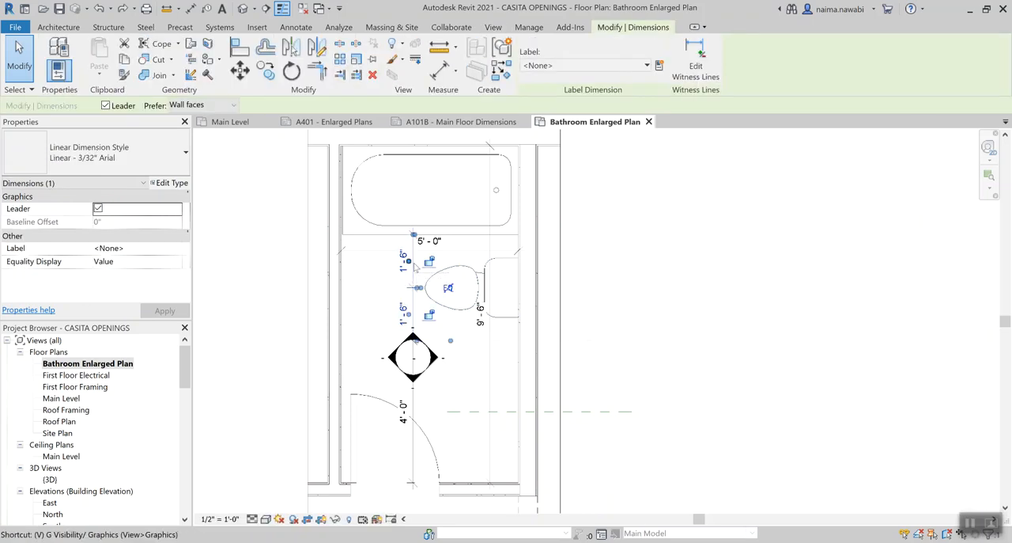
key("Delete")
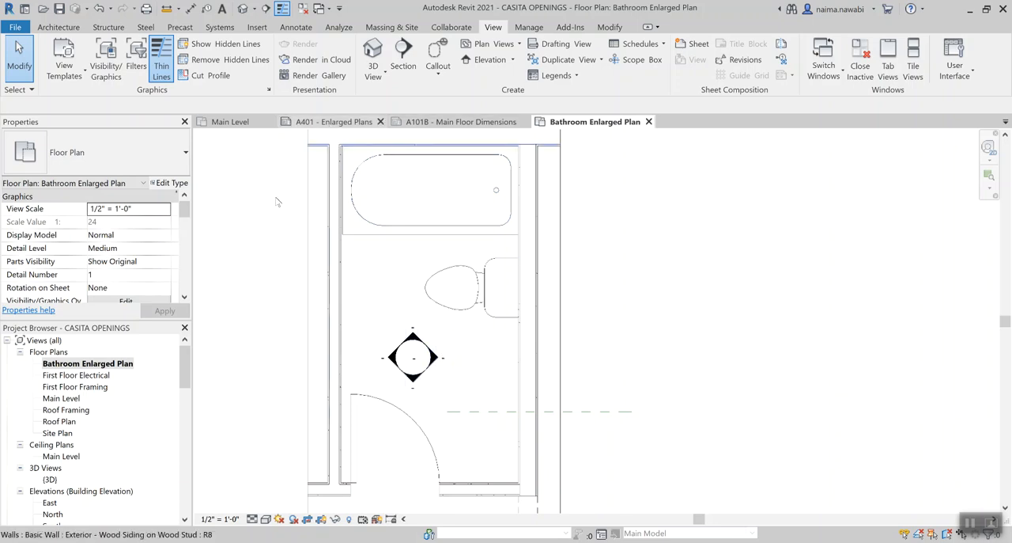
double_click(71, 400)
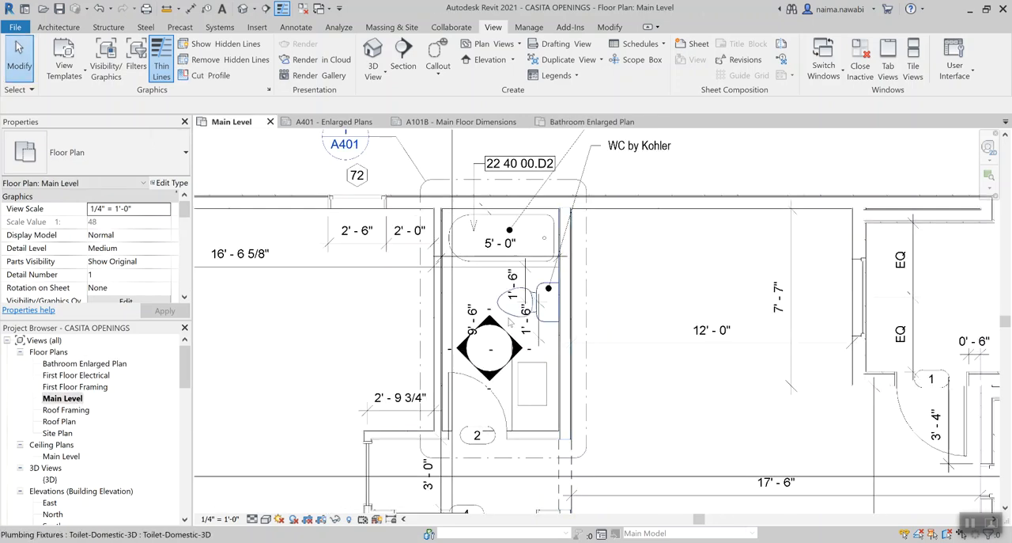
left_click(507, 369)
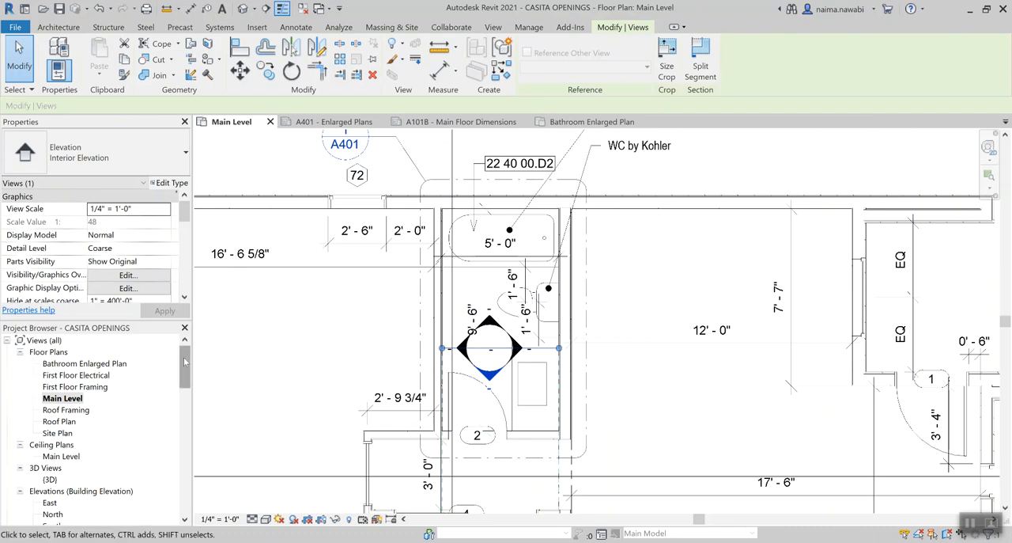
Hide the interior elevation marker's category in the Bathroom Enlarged Plan, check the Main Level plan for comparison and return
double_click(111, 363)
left_click(447, 382)
left_click(413, 362)
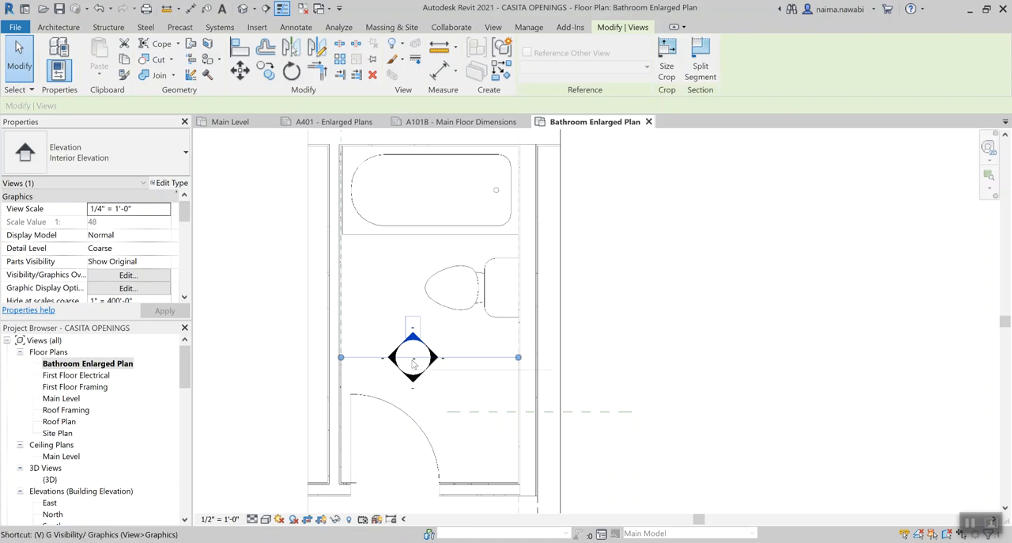
key("Escape")
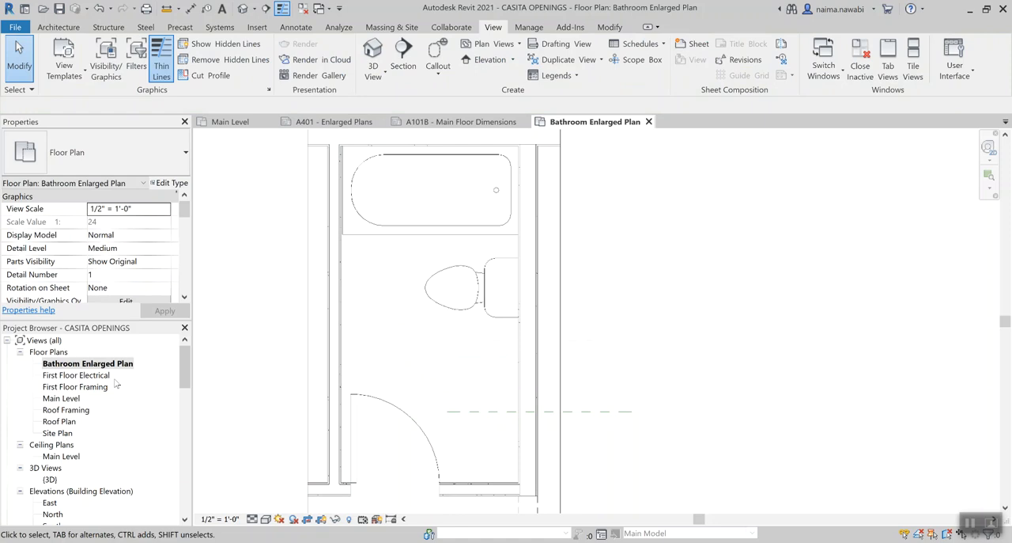
double_click(71, 399)
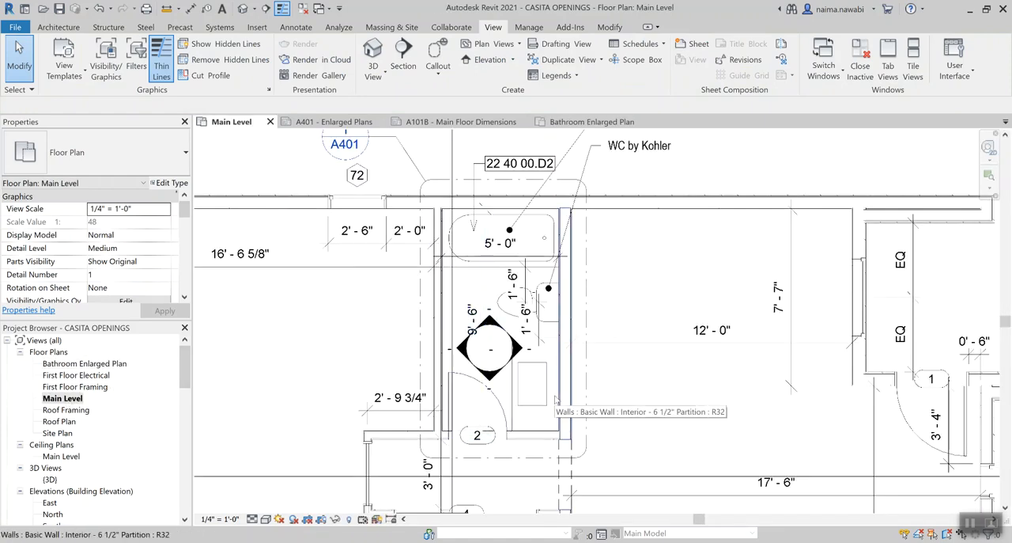
double_click(116, 366)
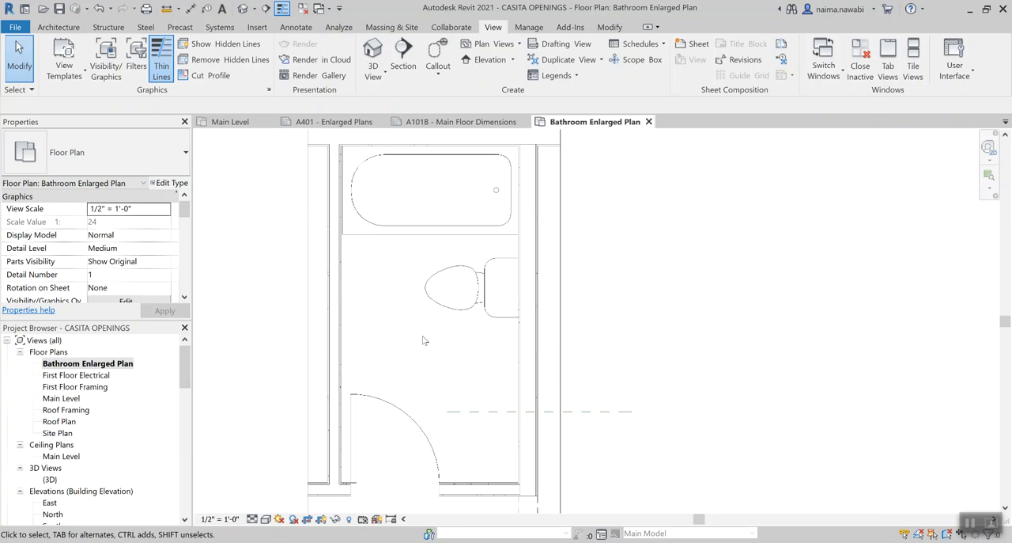
Unhide the categories of the interior elevation marker and the dimensions in Reveal Hidden Elements mode and leave that mode
key("r")
key("h")
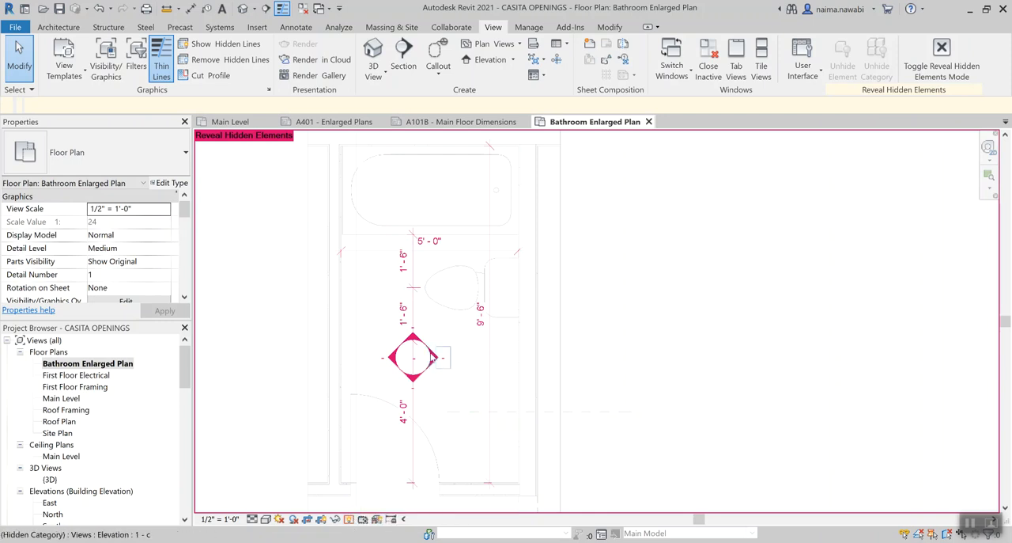
left_click(433, 357)
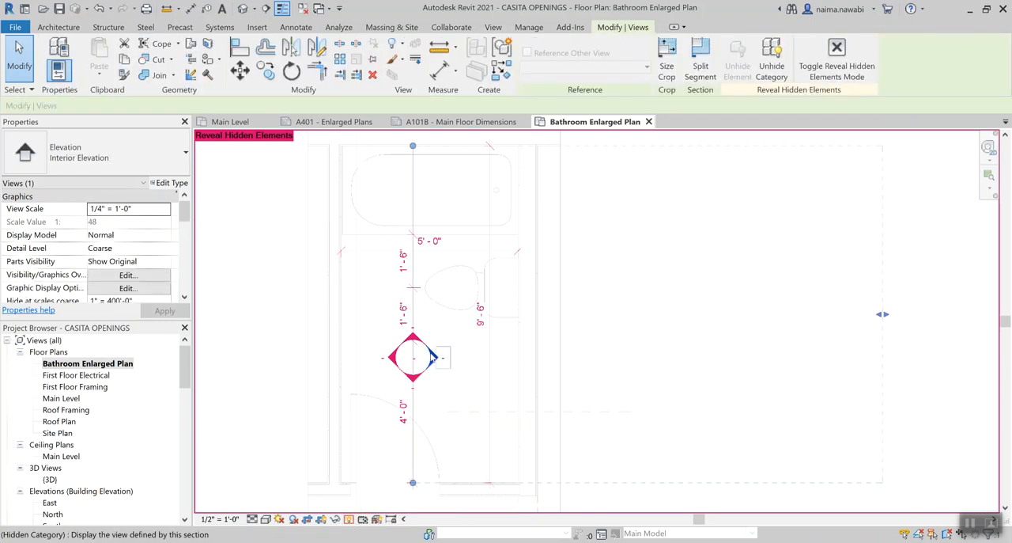
left_click(778, 60)
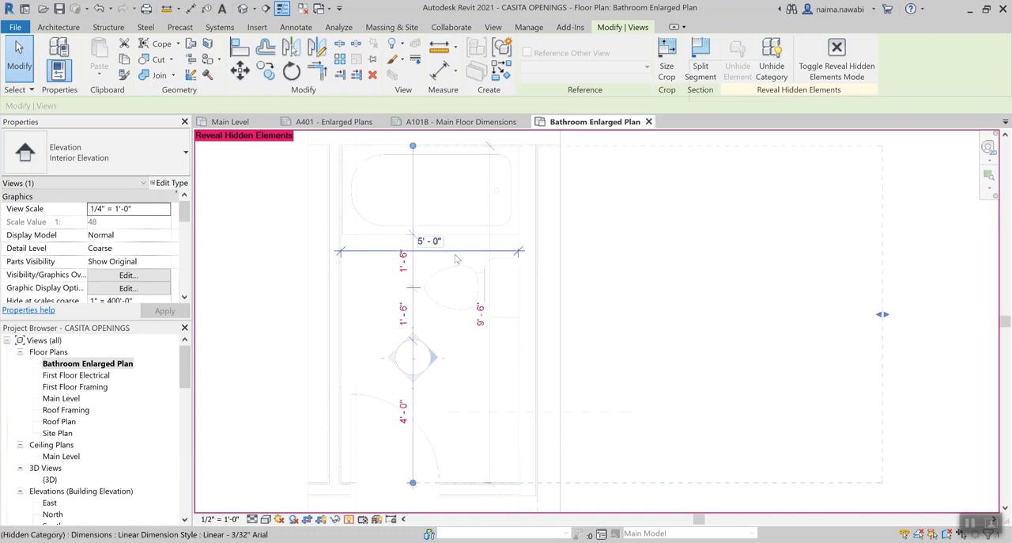
left_click(413, 274)
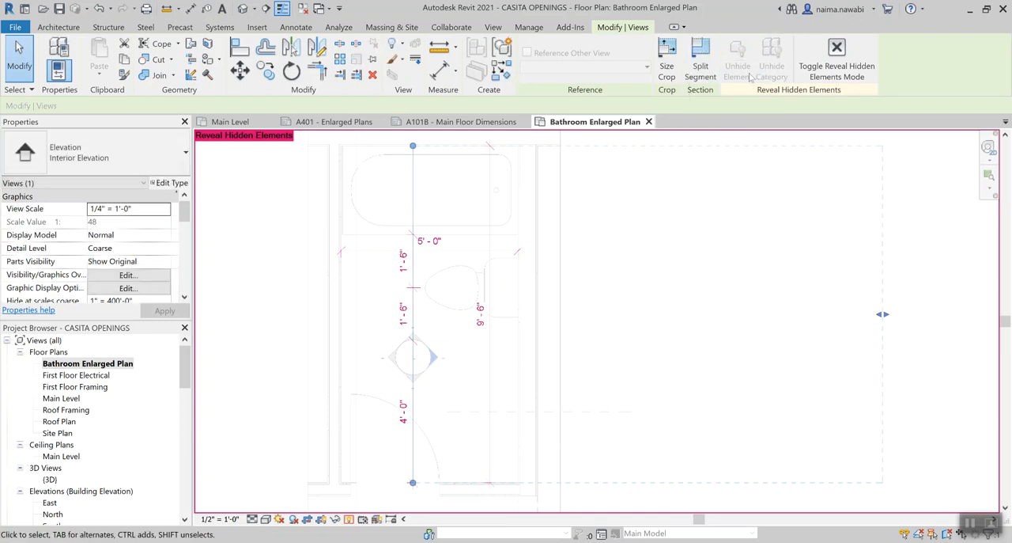
left_click(462, 393)
left_click(406, 317)
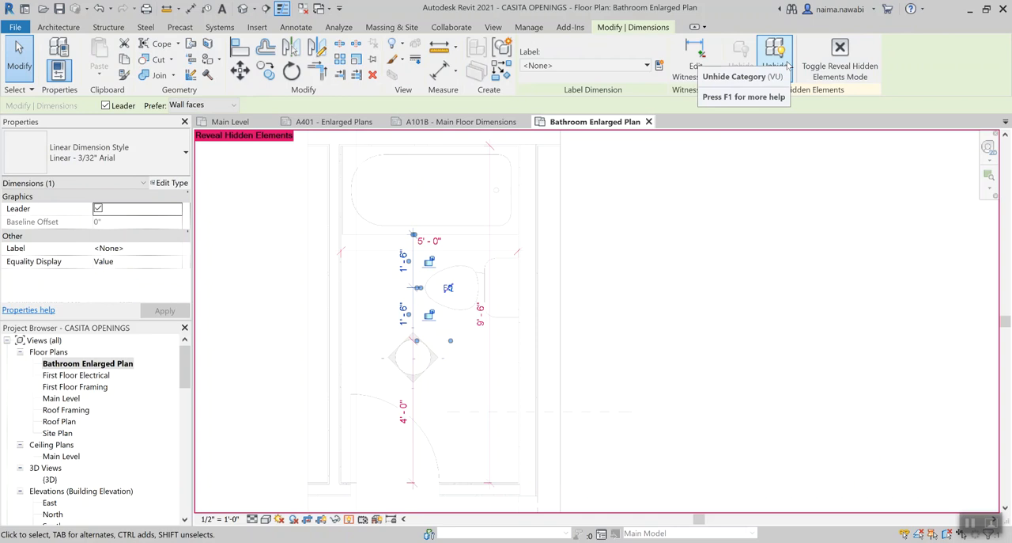
left_click(786, 63)
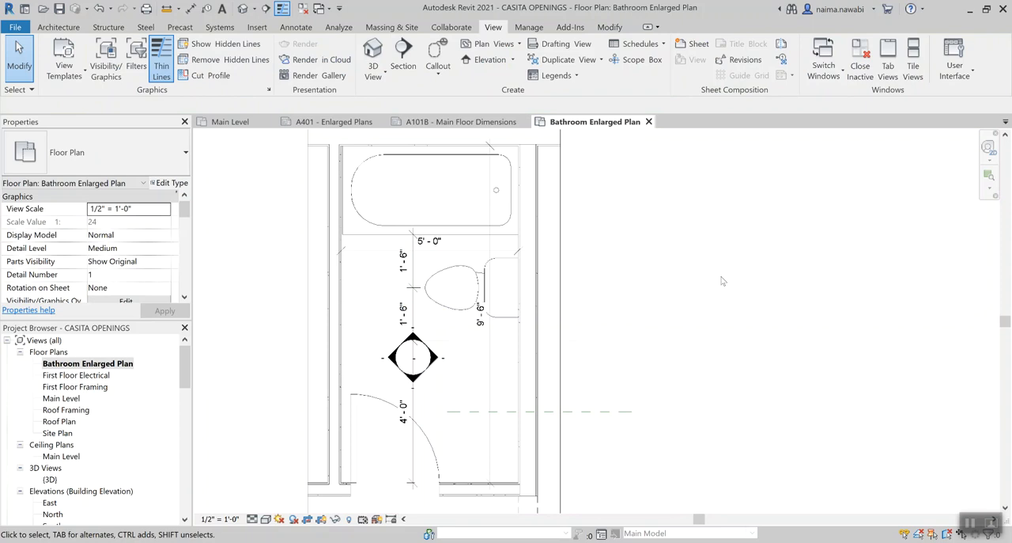
key("v")
key("g")
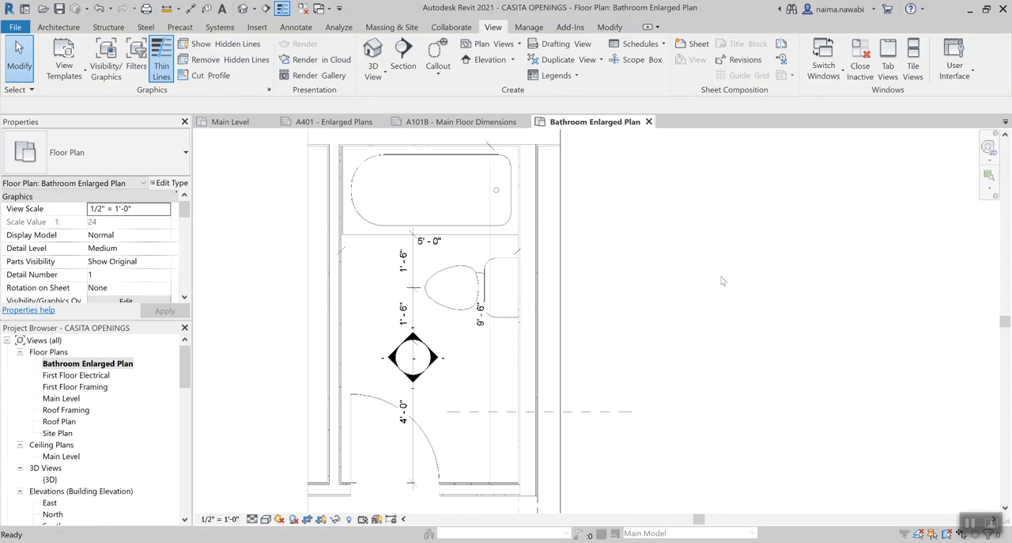
key("Escape")
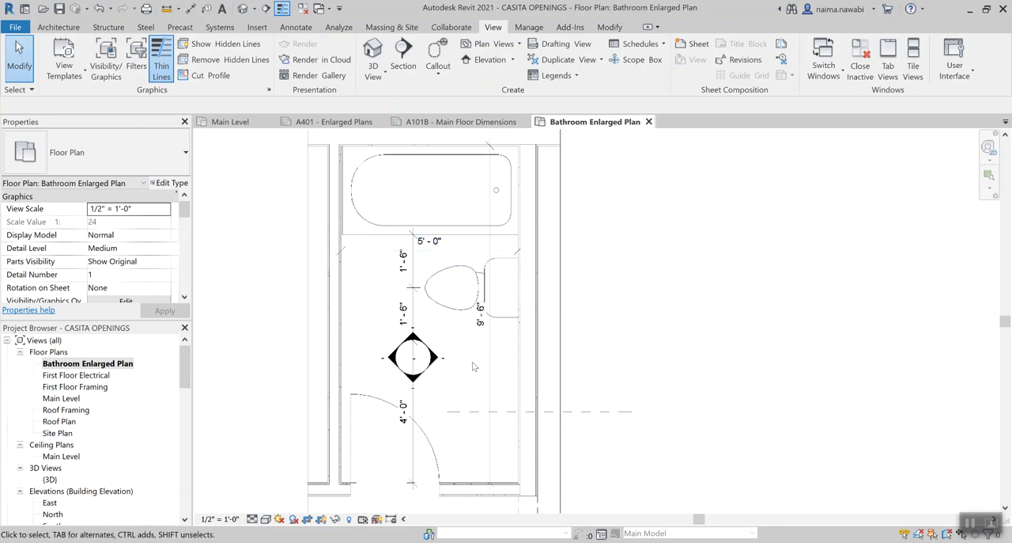
Hide the bathroom's overall width dimension and its overall length dimension in the enlarged plan, leaving the chained dimensions shown
left_click(444, 257)
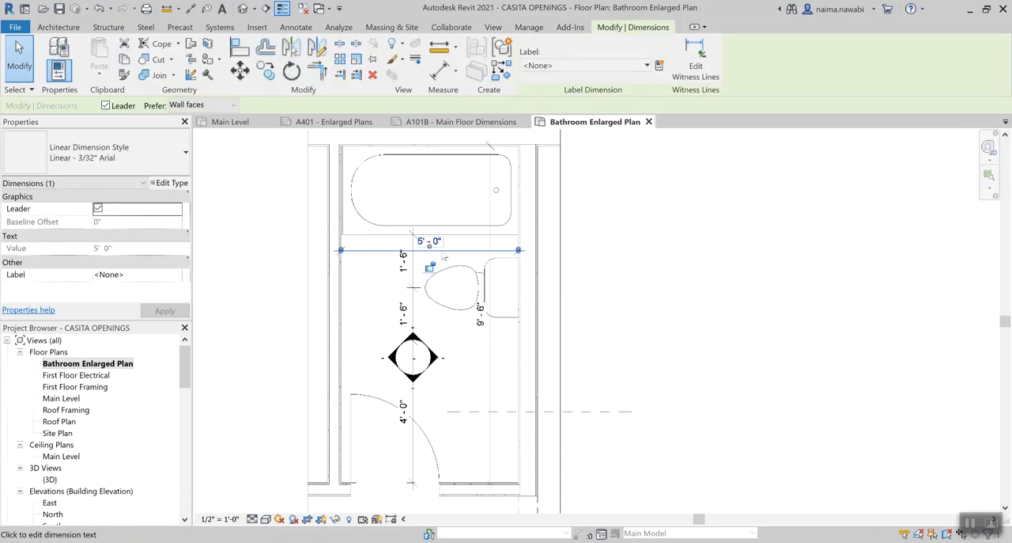
key("Escape")
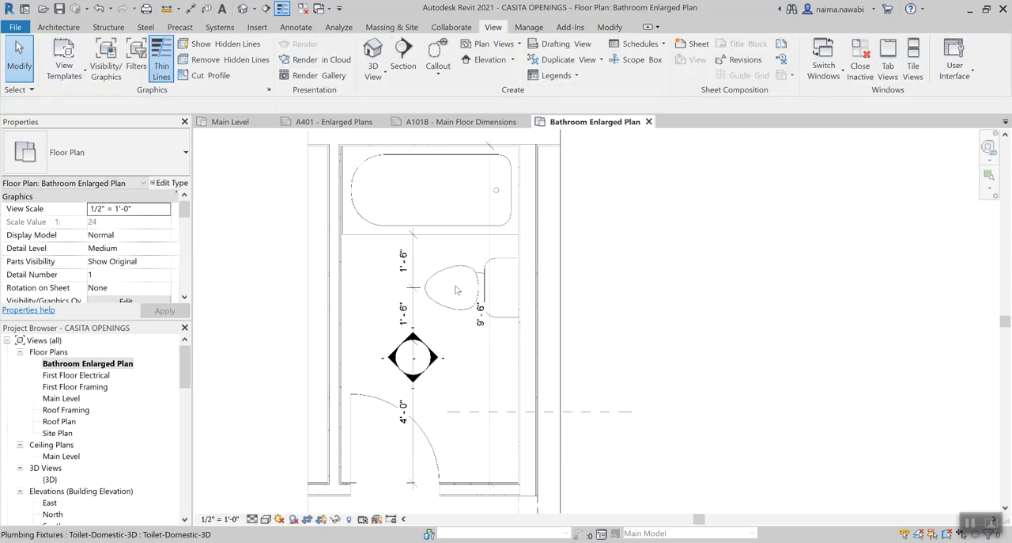
left_click(491, 361)
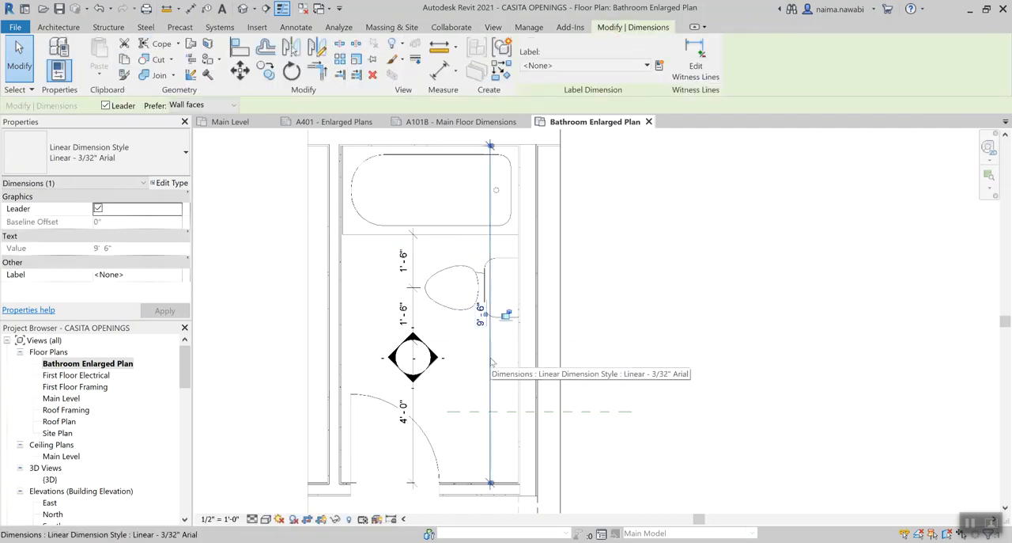
key("Delete")
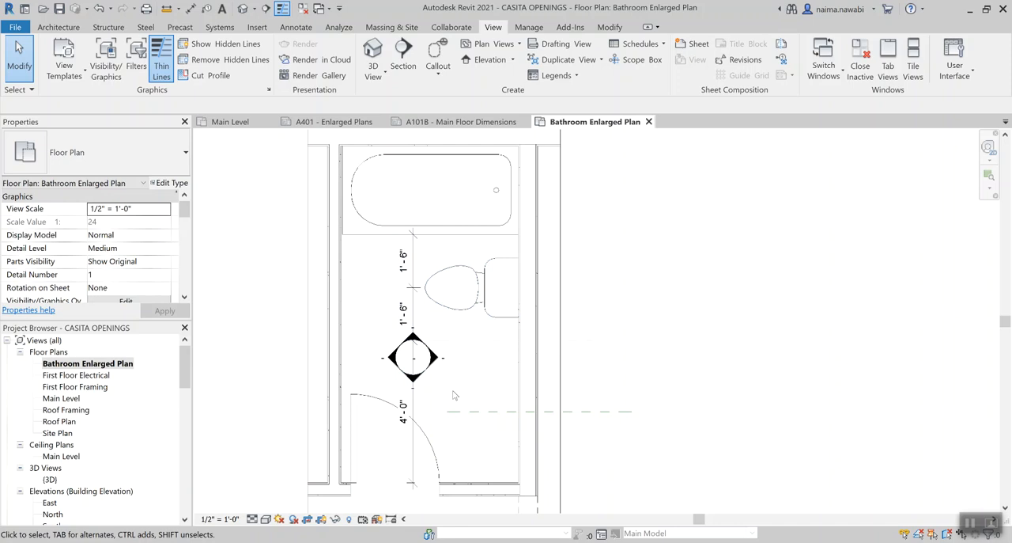
Turn off Crop Region Visible for the Bathroom Enlarged Plan view
scroll(478, 369, "down", 1)
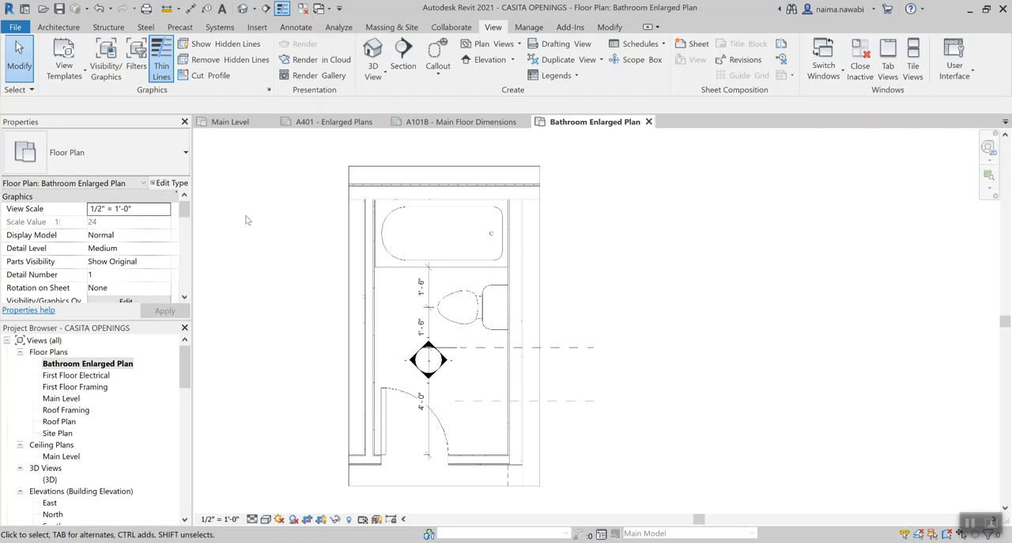
left_click(350, 168)
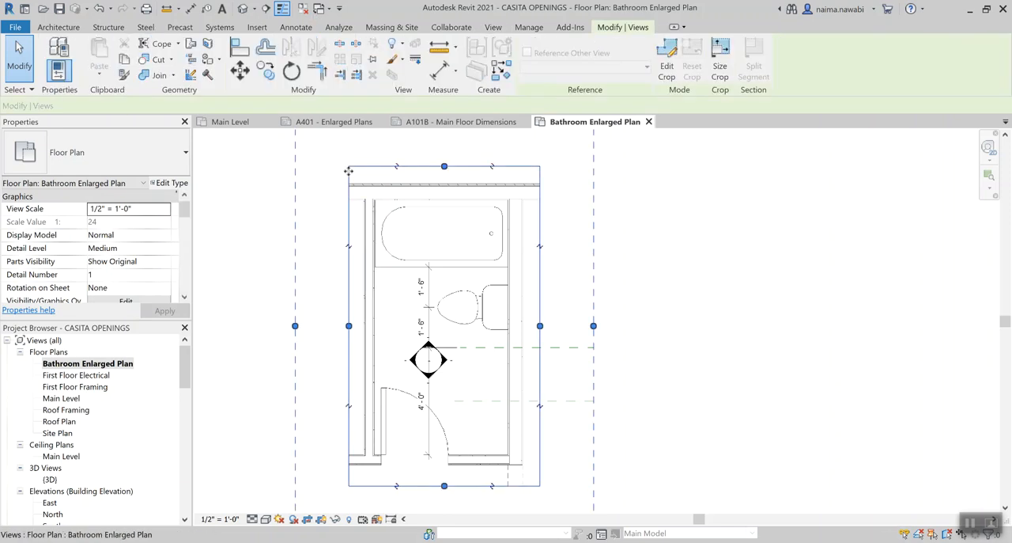
left_click_drag(187, 209, 187, 247)
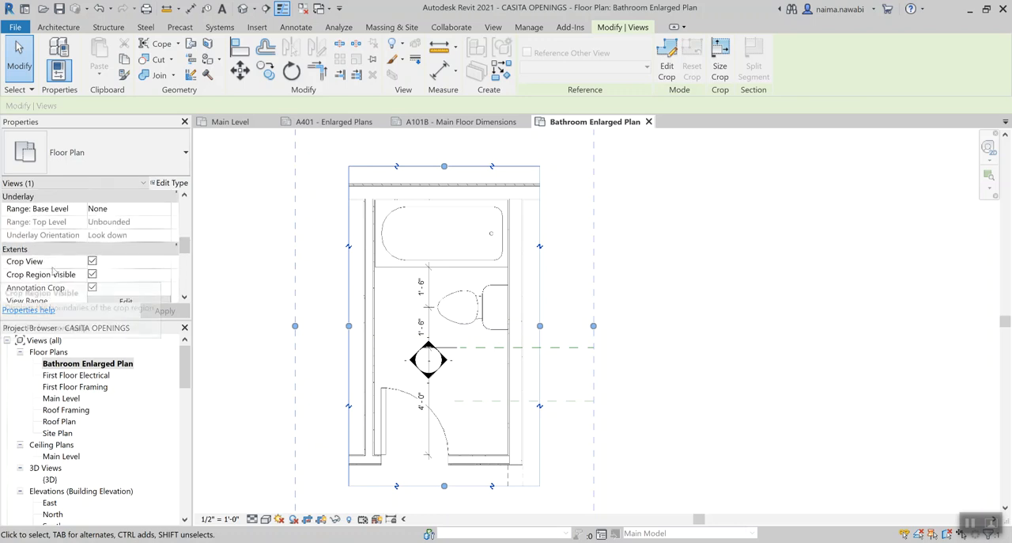
left_click(92, 274)
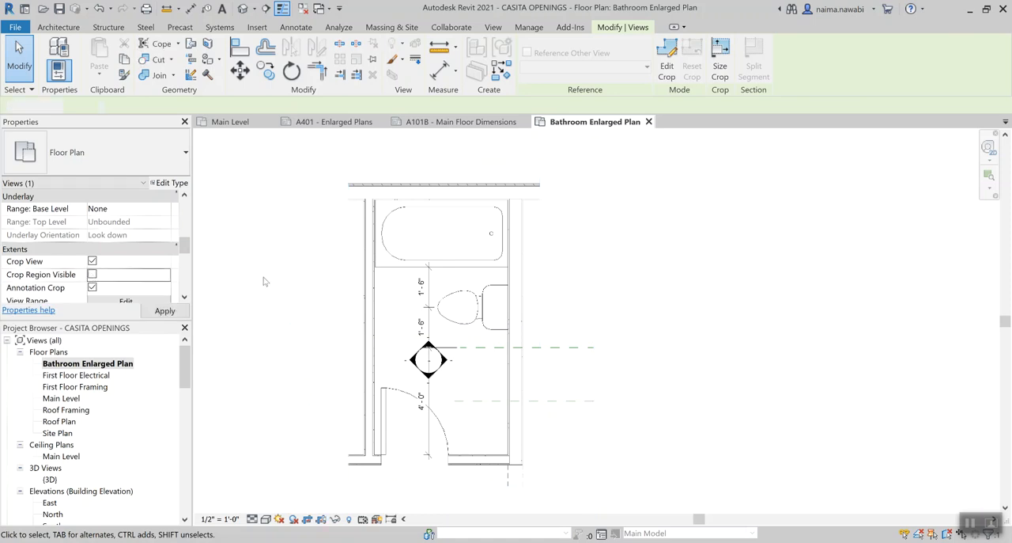
Open sheet A401 - Enlarged Plans and examine how the bathroom plan appears on it
left_click_drag(184, 366, 177, 466)
double_click(95, 468)
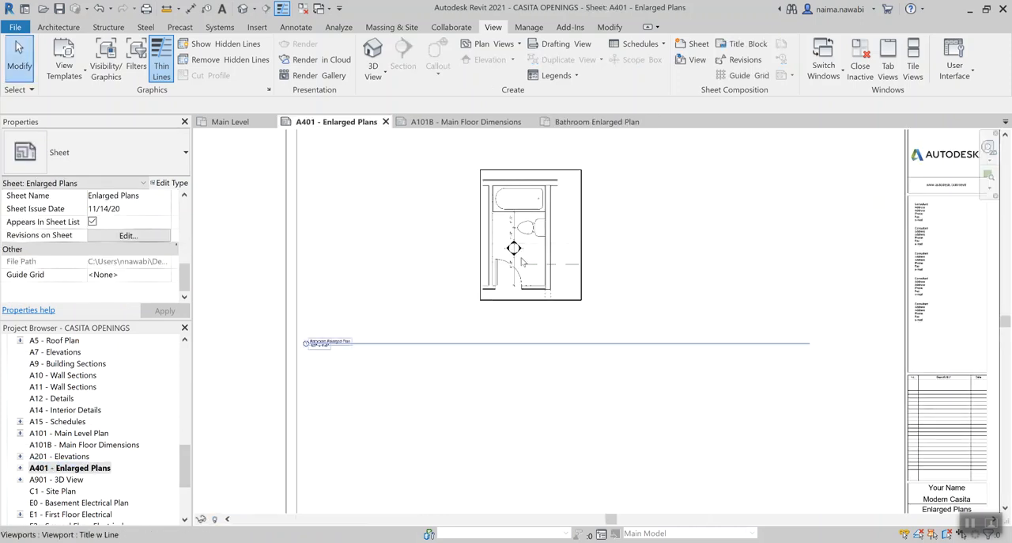
scroll(504, 304, "up", 3)
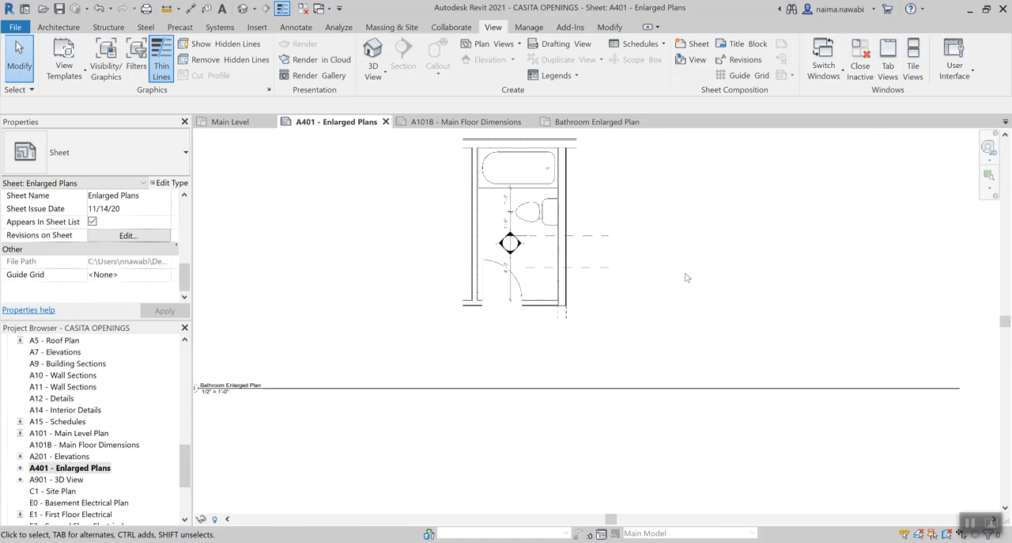
scroll(685, 276, "down", 2)
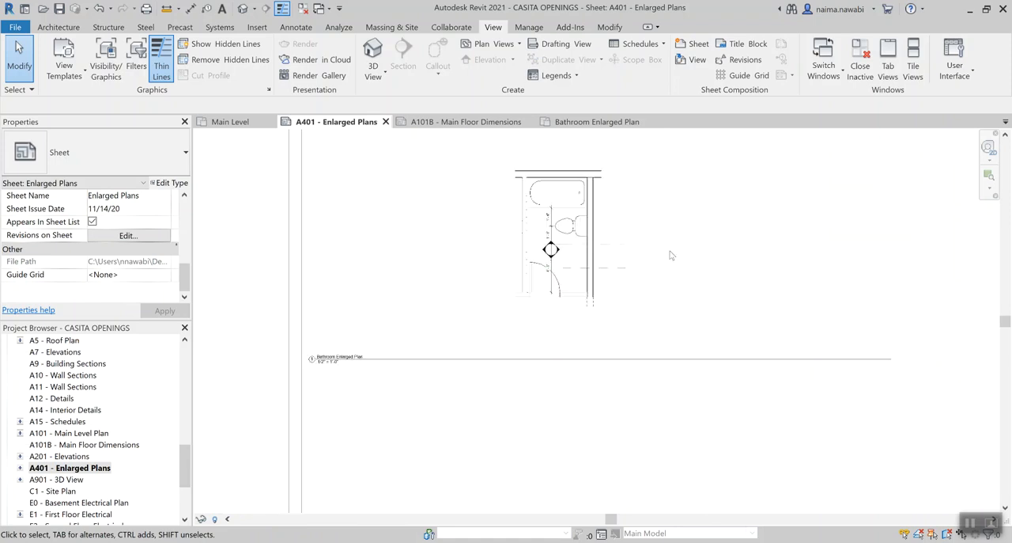
scroll(670, 255, "down", 1)
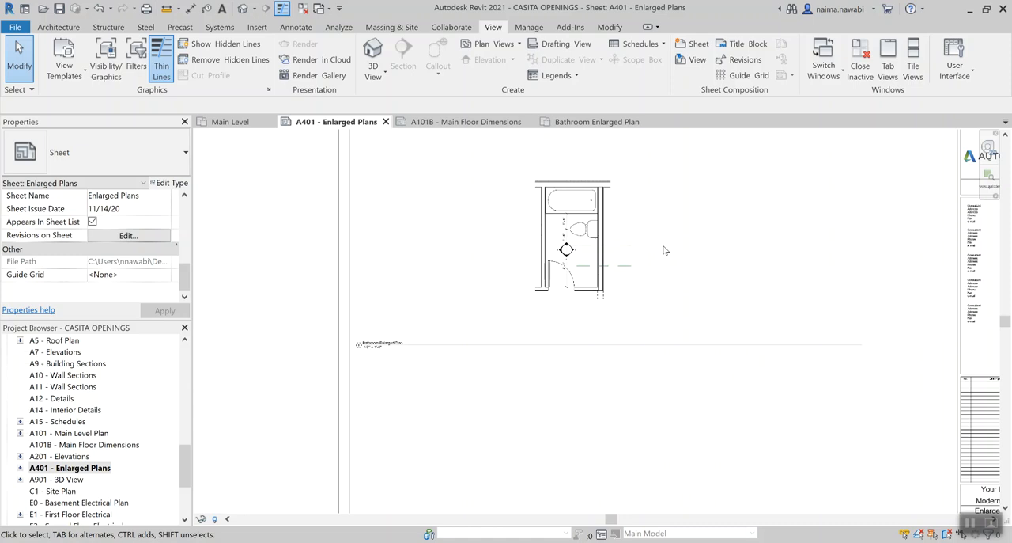
Delete the bathroom plan viewport from sheet A401 - Enlarged Plans
scroll(664, 250, "down", 1)
left_click(576, 273)
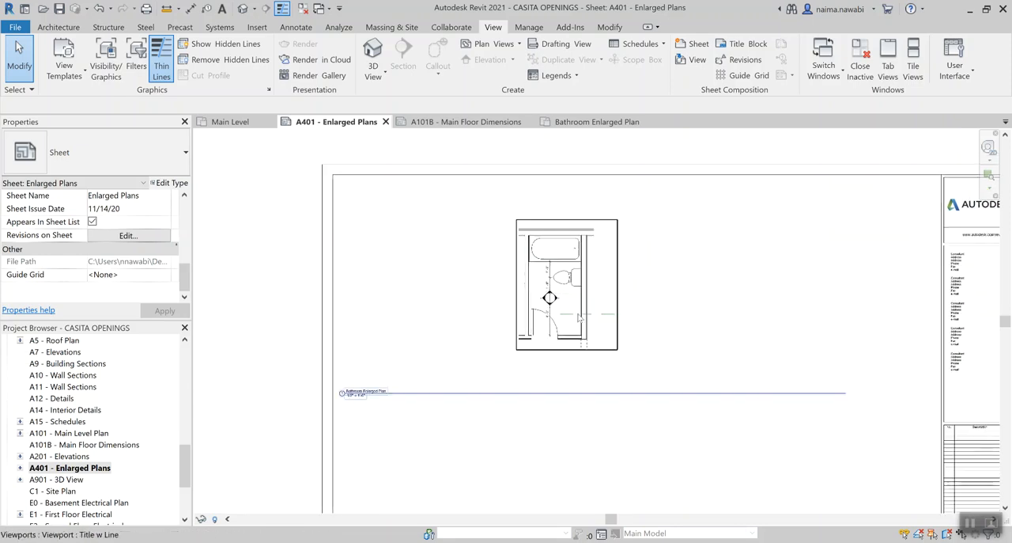
left_click(577, 273)
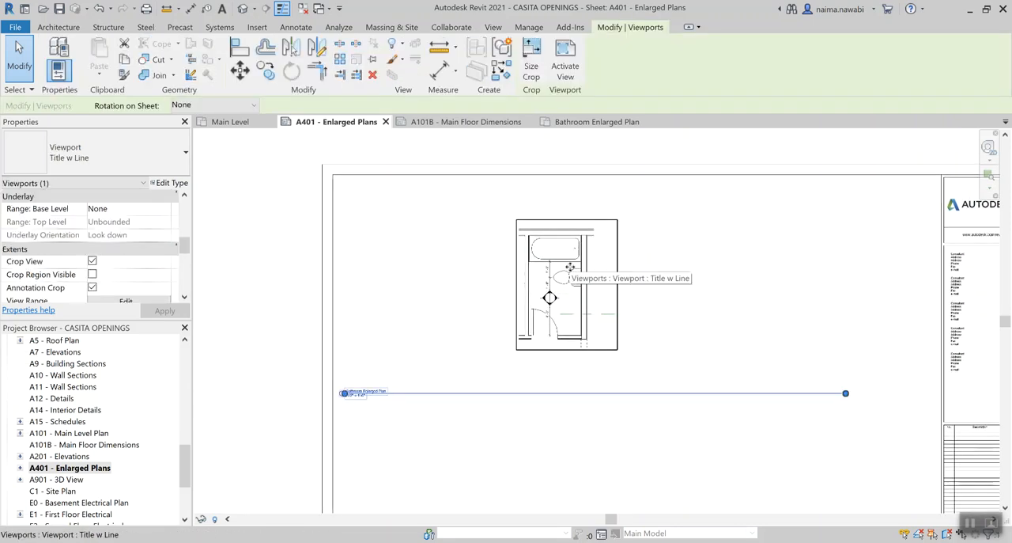
key("Delete")
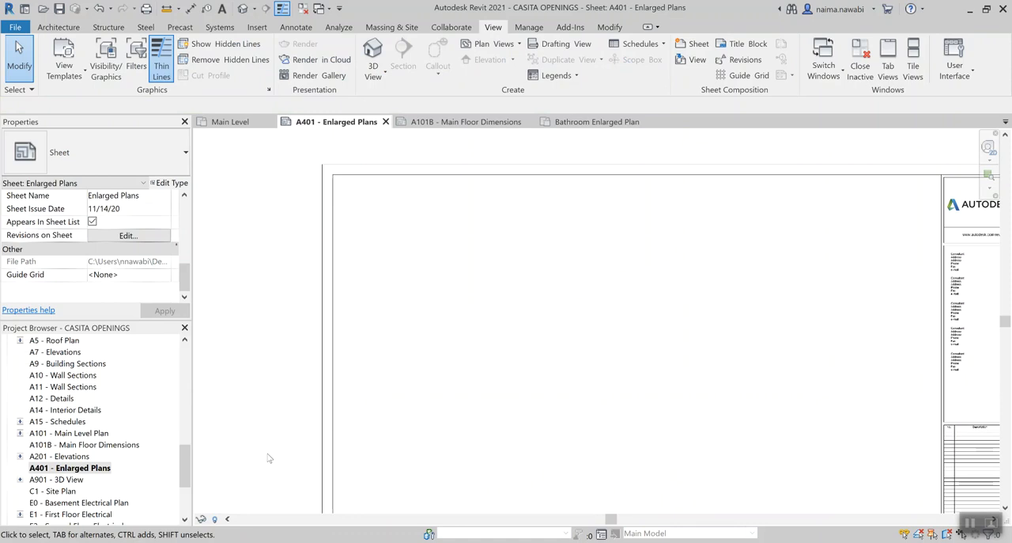
Place the Bathroom Enlarged Plan view in the upper-left corner of sheet A401's drawing area
left_click_drag(187, 463, 198, 356)
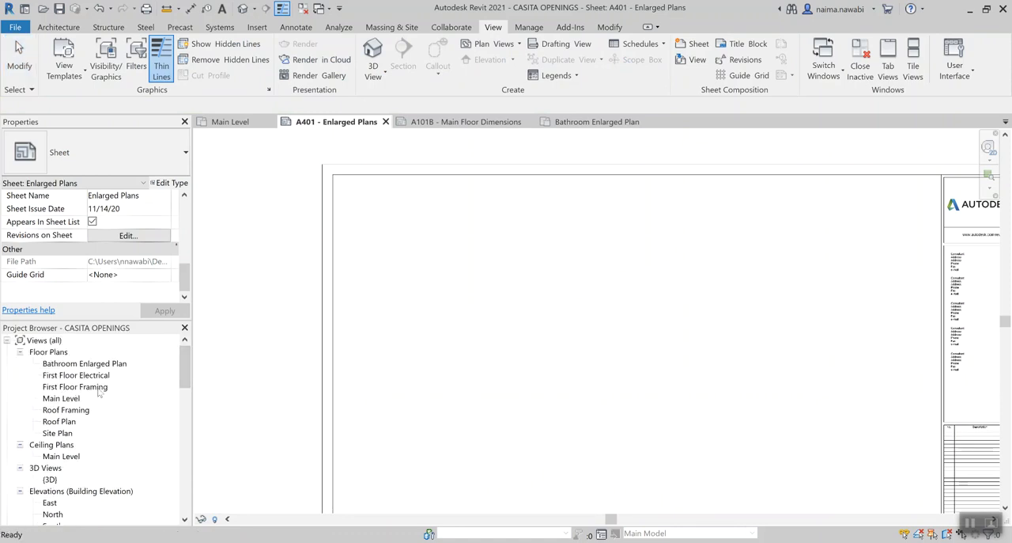
left_click_drag(84, 364, 466, 246)
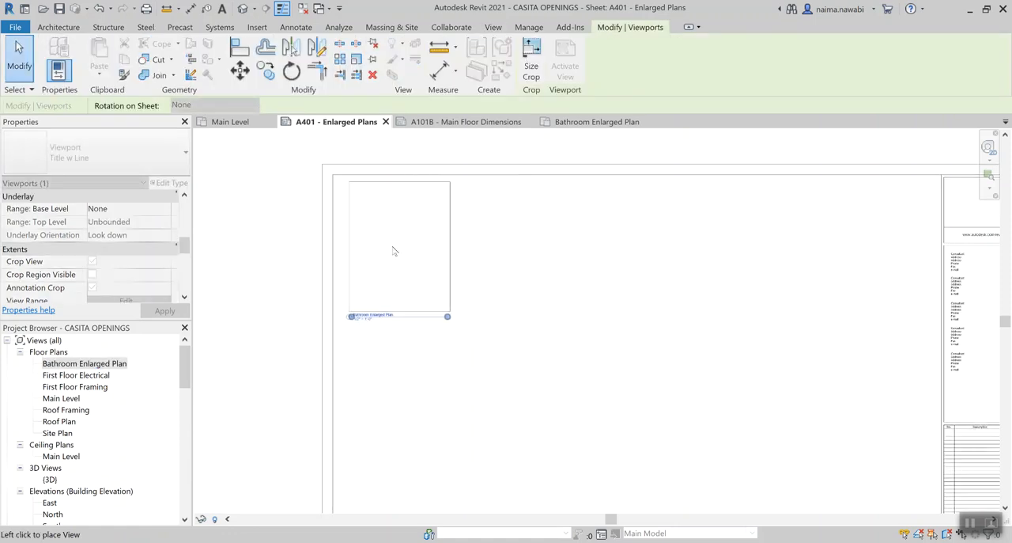
left_click(376, 255)
left_click(475, 265)
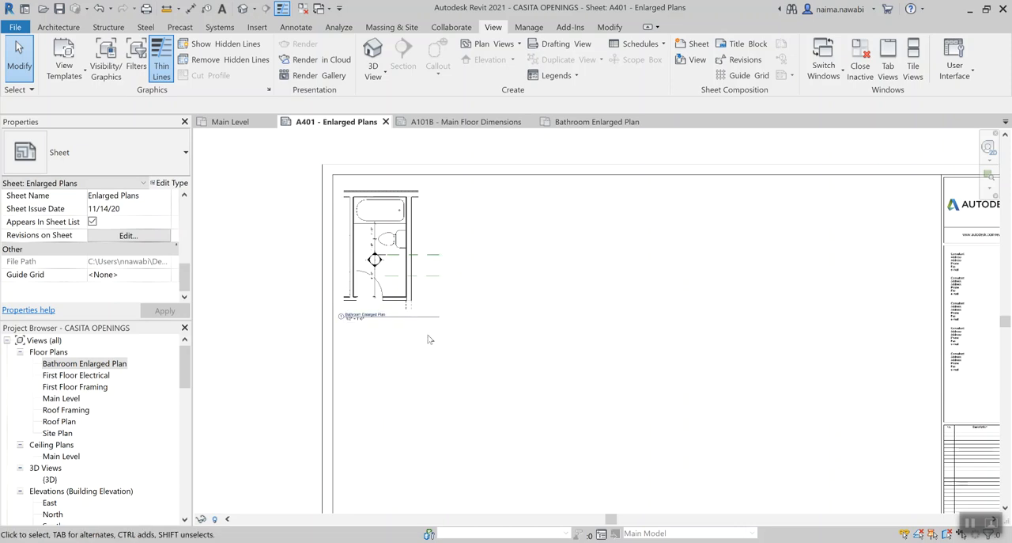
scroll(428, 318, "down", 2)
middle_click_drag(598, 370, 518, 298)
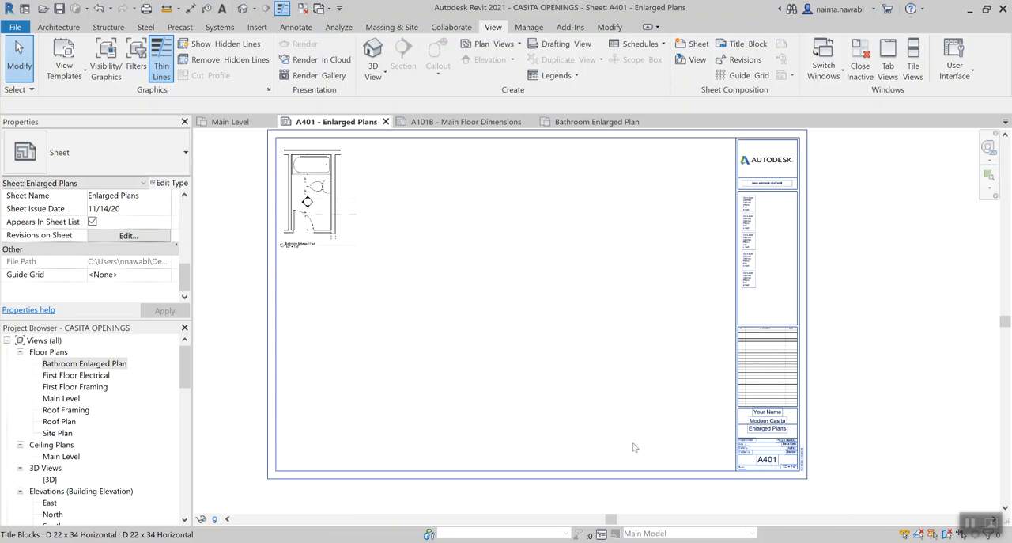
middle_click_drag(404, 243, 433, 260)
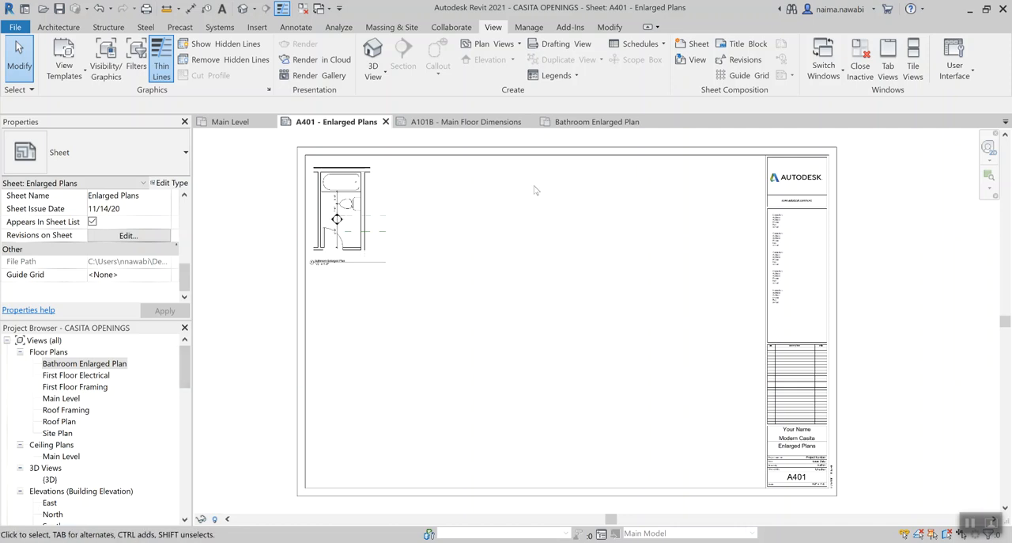
Review the blank sheet A101B, the Main Level floor plan and the plan's placement on sheet A101 - Main Level Plan
left_click(475, 125)
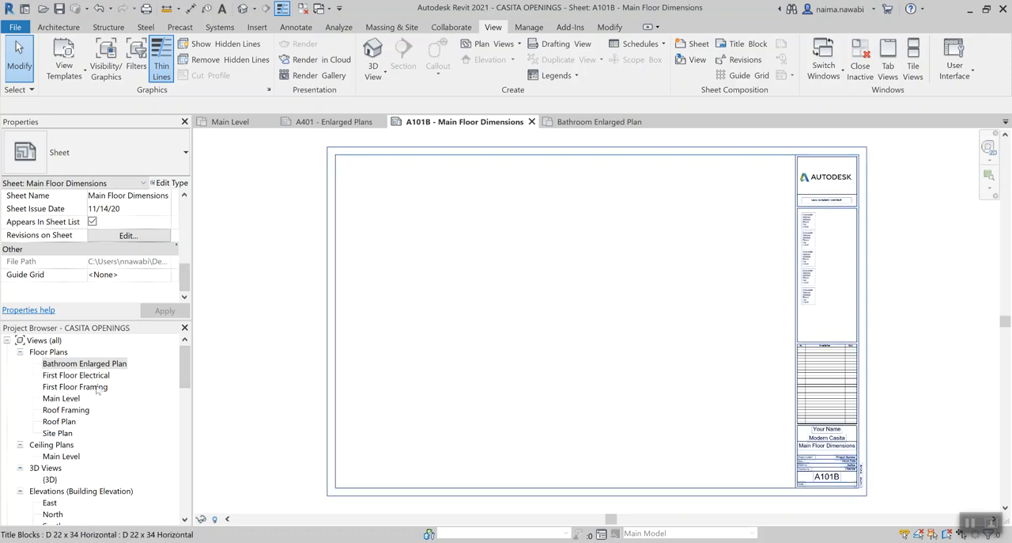
double_click(69, 400)
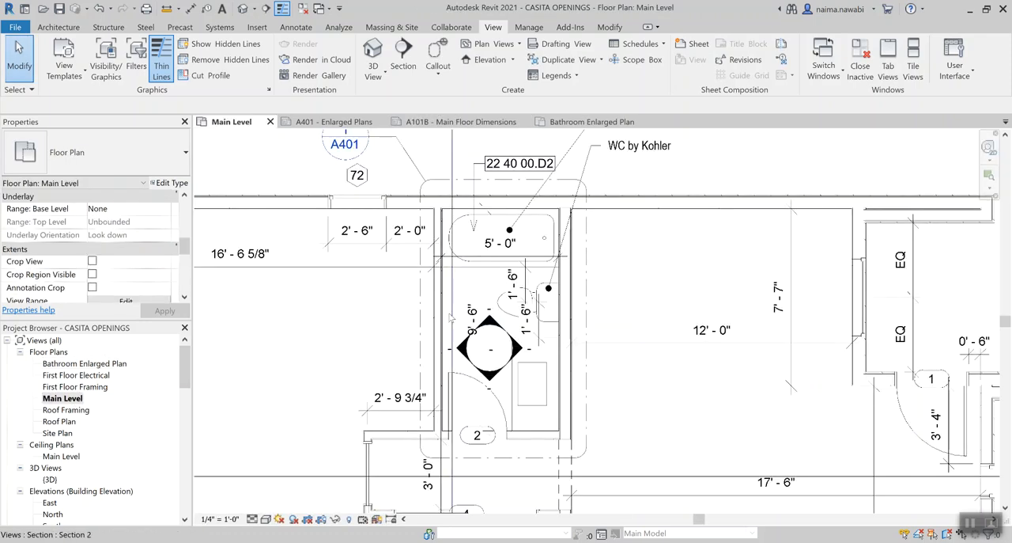
scroll(452, 320, "down", 5)
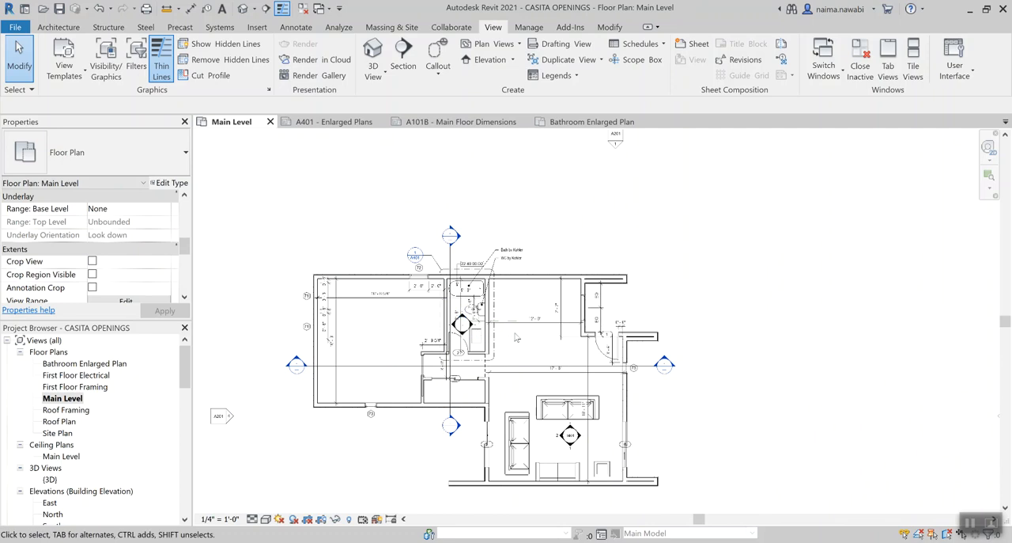
left_click_drag(188, 374, 176, 474)
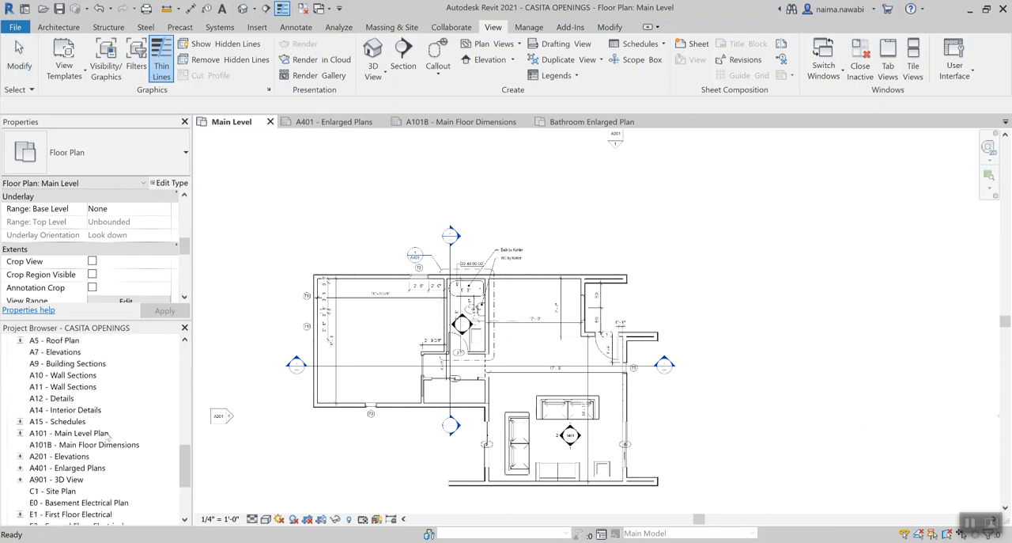
double_click(71, 432)
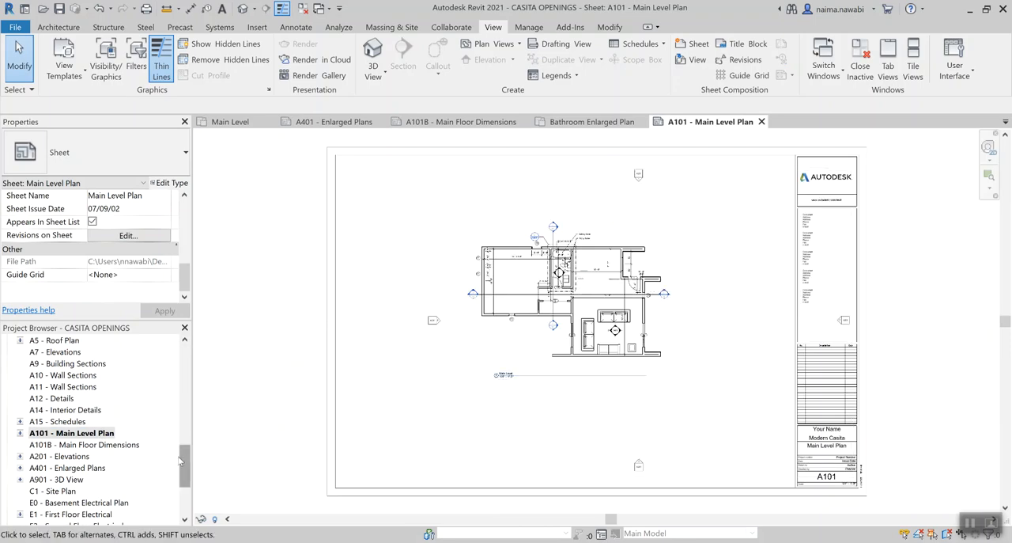
Try to place the Main Level floor plan on sheet A101B - Main Floor Dimensions
double_click(124, 445)
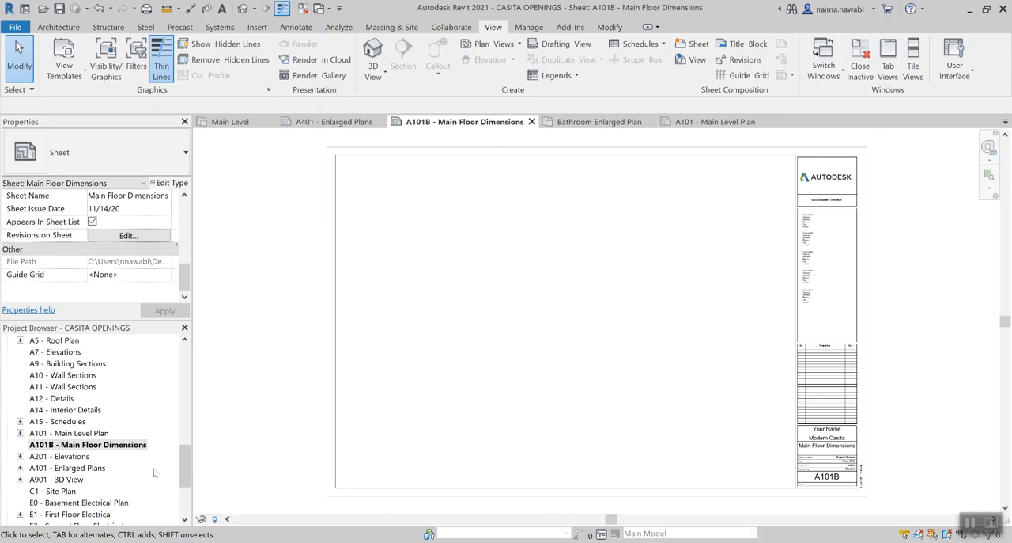
left_click_drag(184, 457, 184, 356)
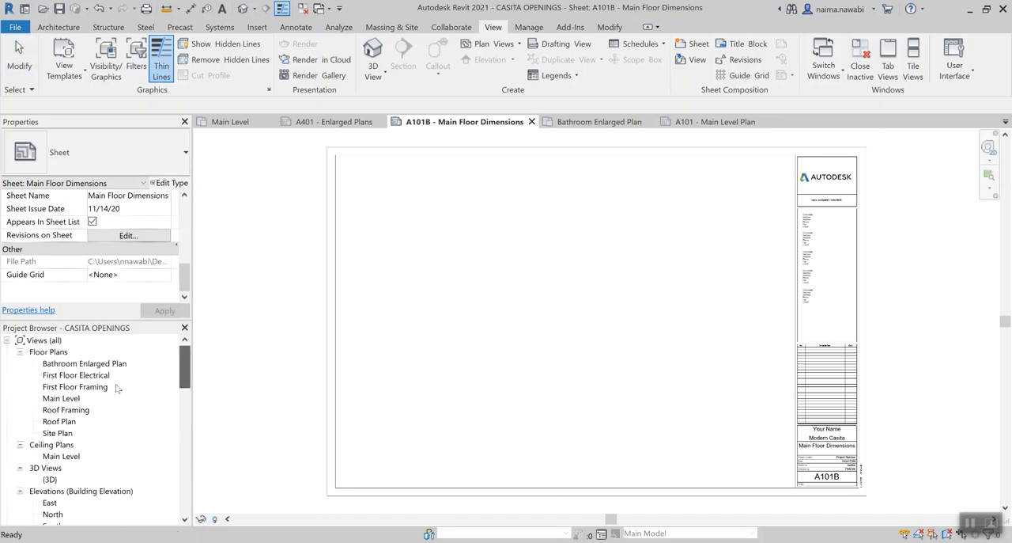
left_click(62, 398)
left_click_drag(64, 404, 578, 335)
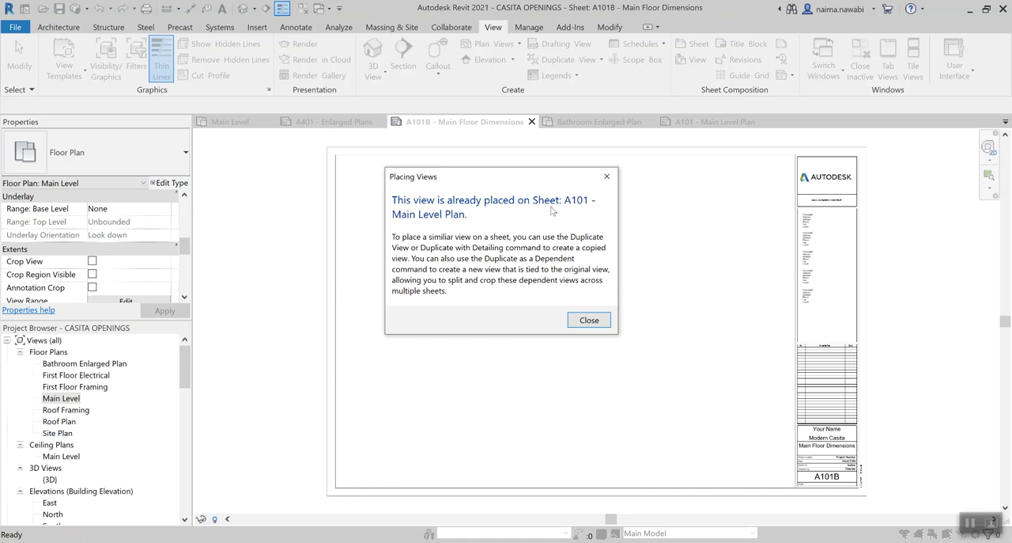
left_click(607, 177)
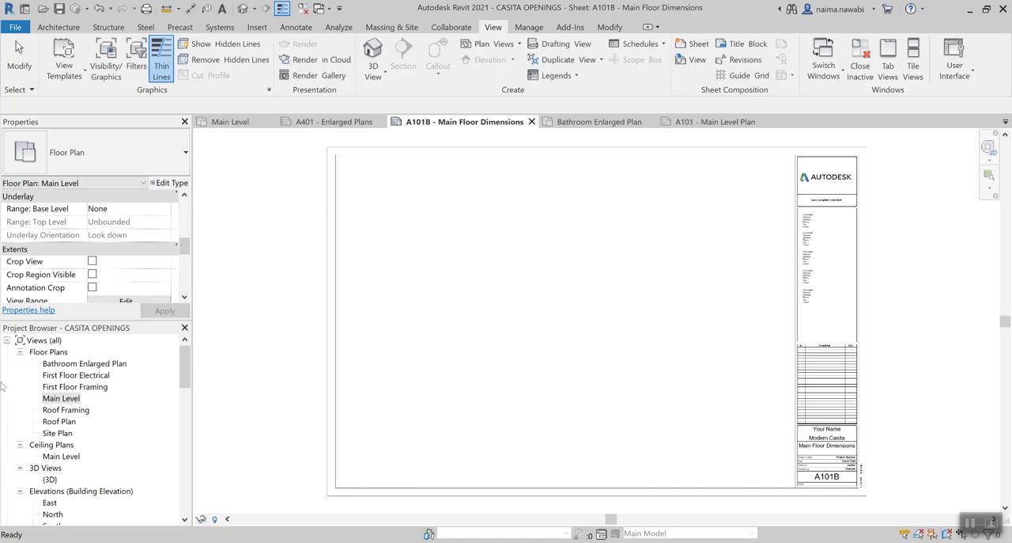
Duplicate the Main Level floor plan without detailing and compare the copy with the original view
double_click(49, 399)
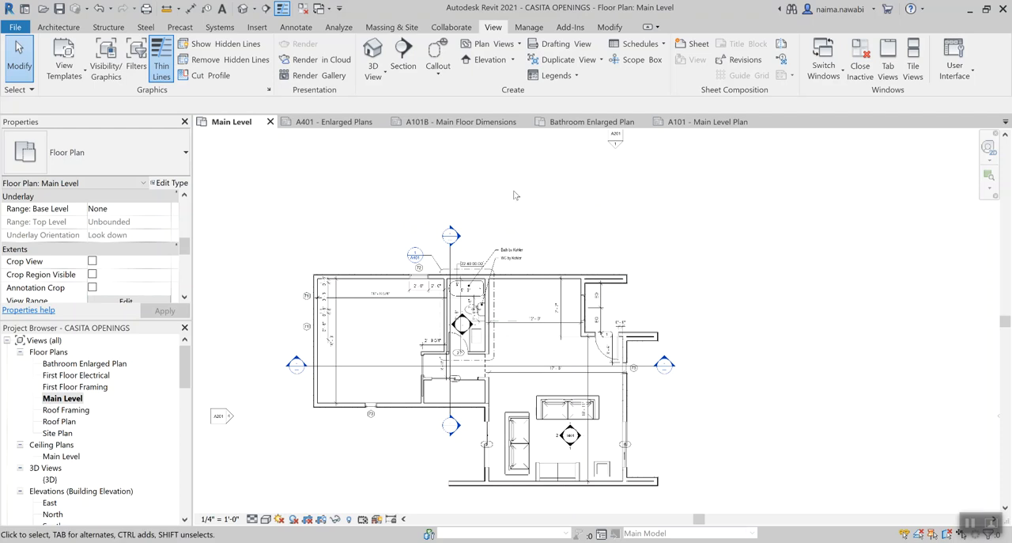
middle_click_drag(557, 214, 617, 190)
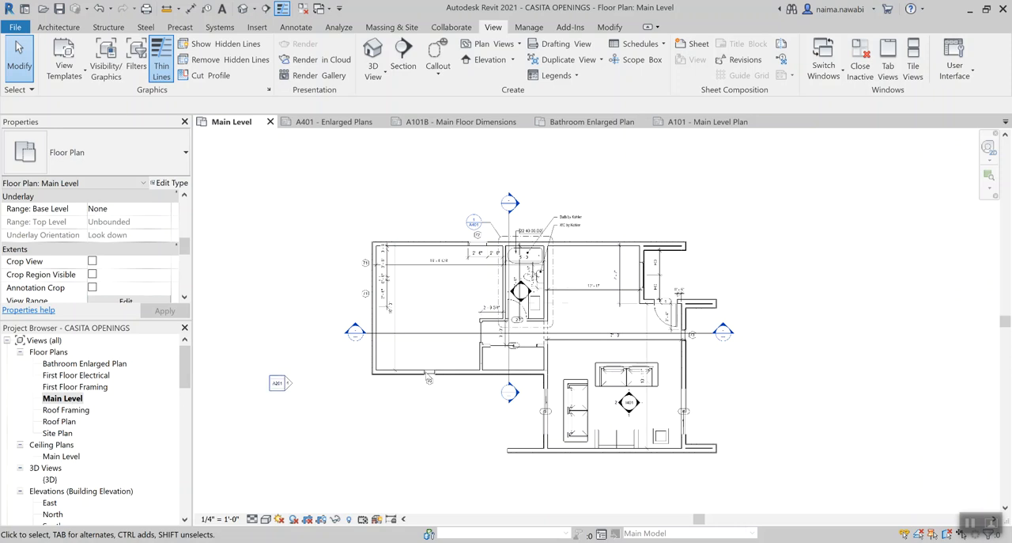
middle_click_drag(467, 415, 470, 381)
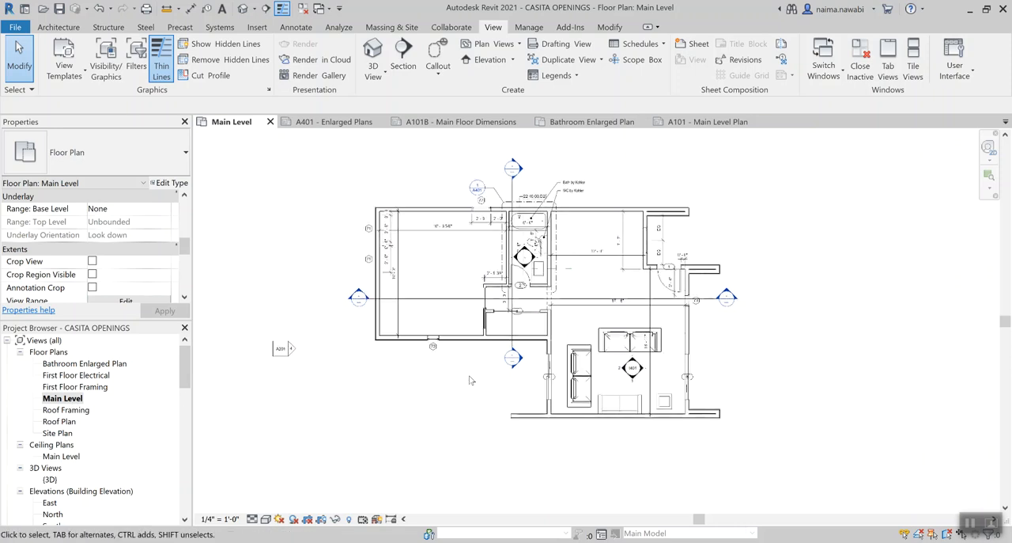
right_click(69, 402)
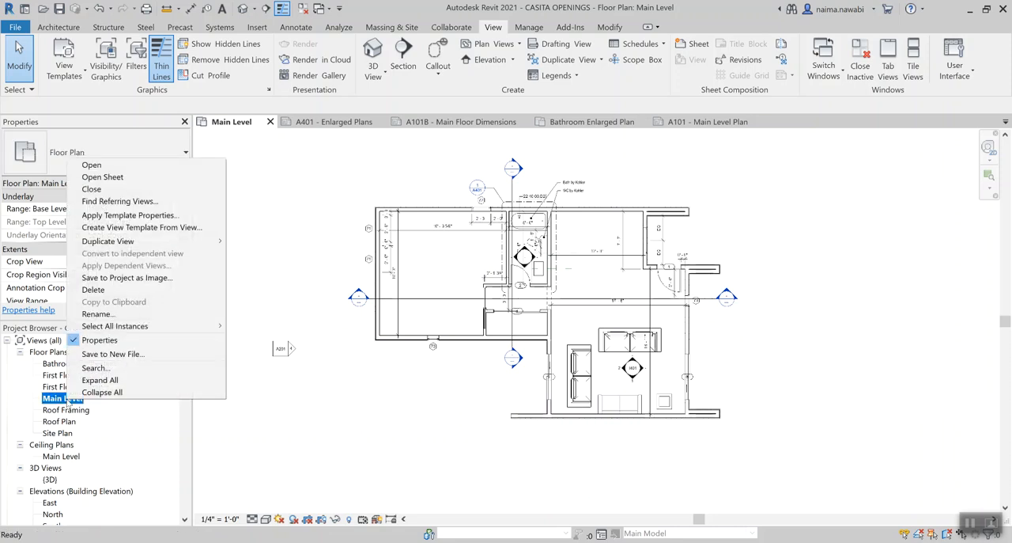
mouse_move(143, 241)
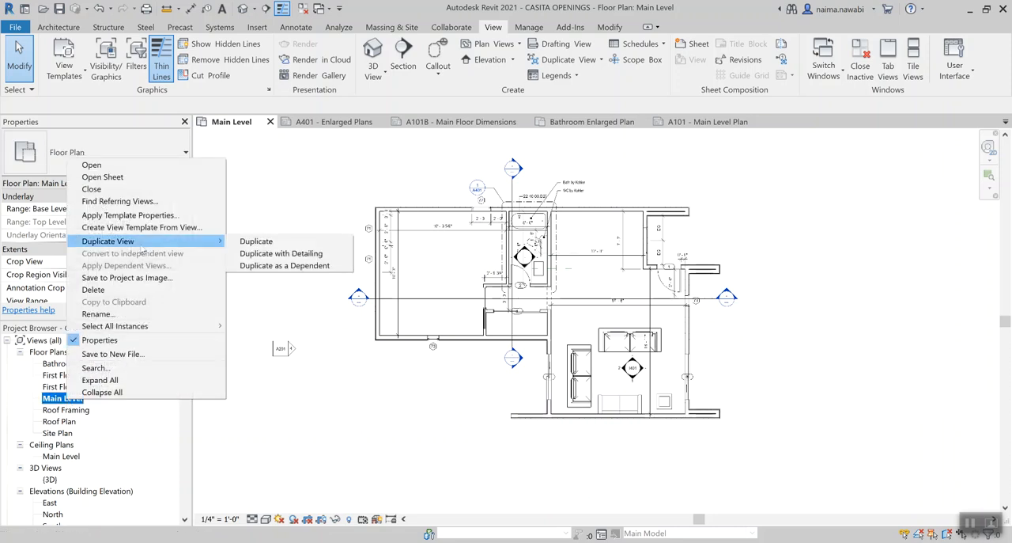
left_click(252, 246)
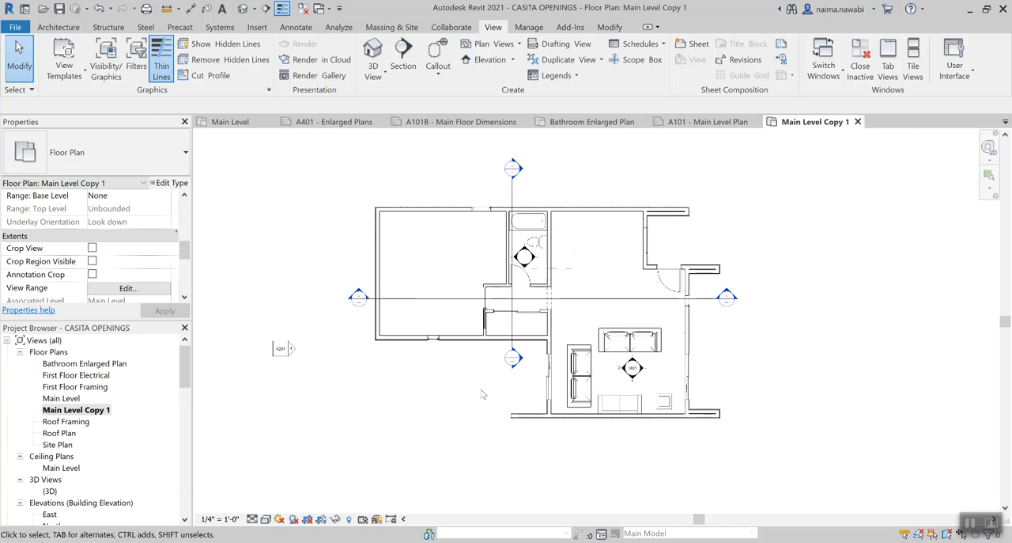
double_click(79, 399)
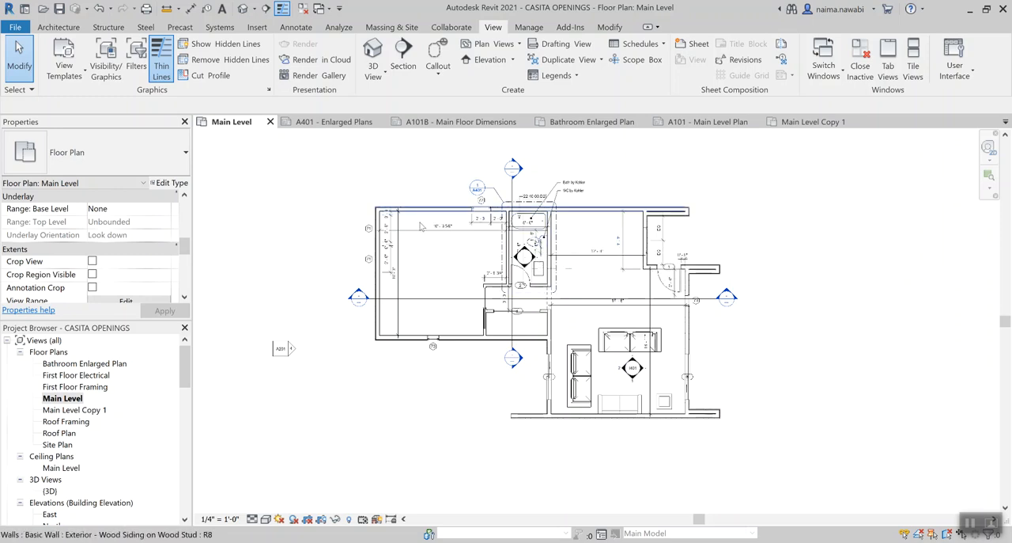
double_click(81, 410)
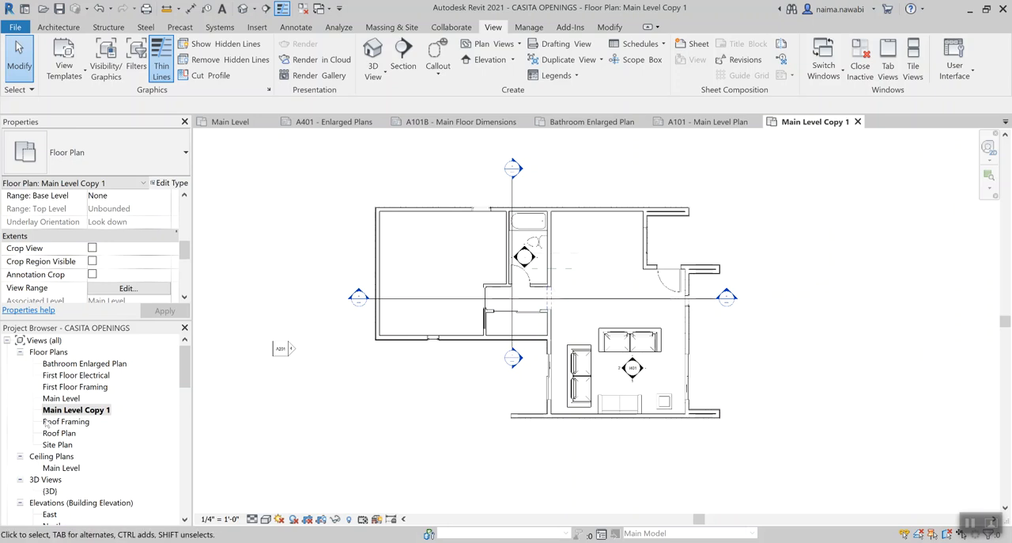
Duplicate the Main Level floor plan with detailing
double_click(59, 398)
right_click(58, 398)
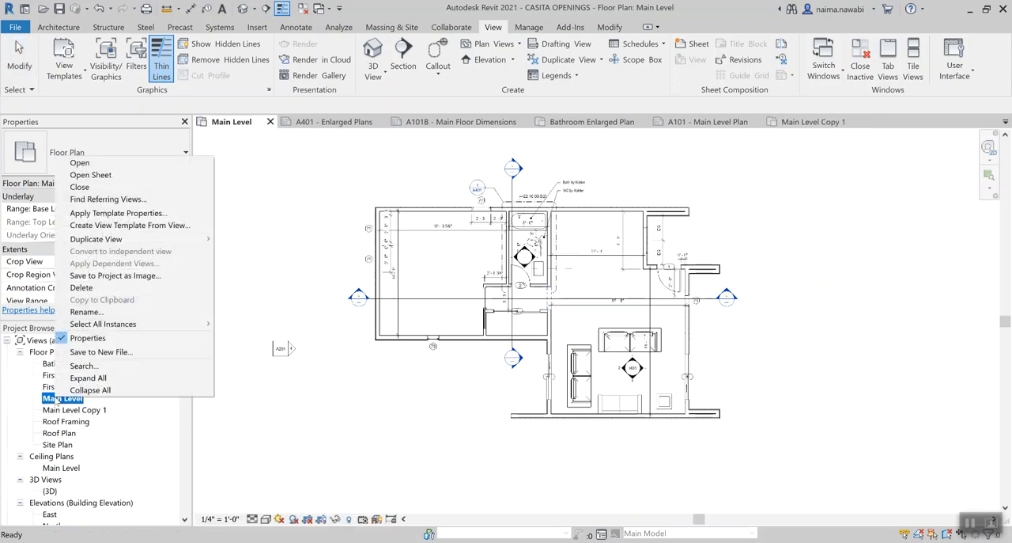
mouse_move(182, 239)
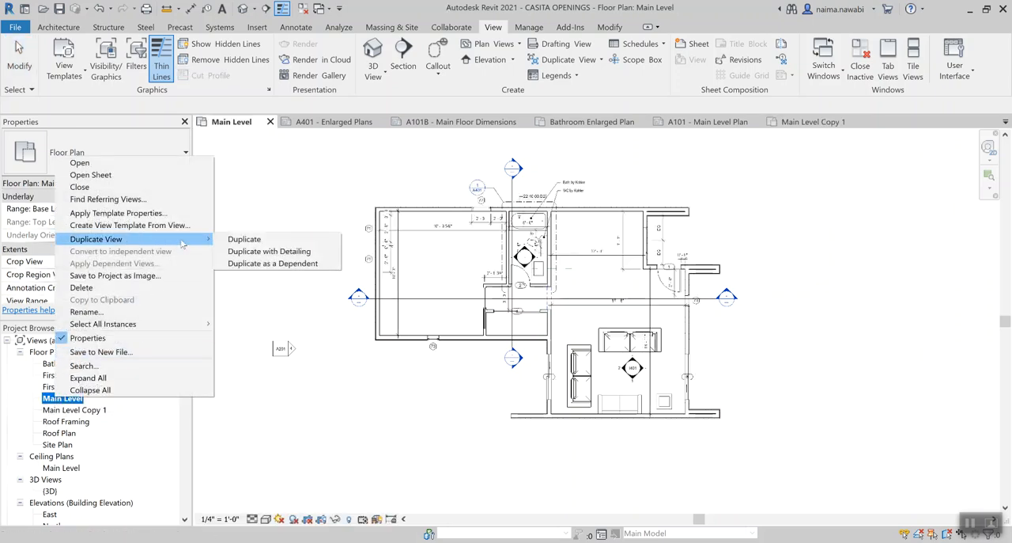
left_click(261, 251)
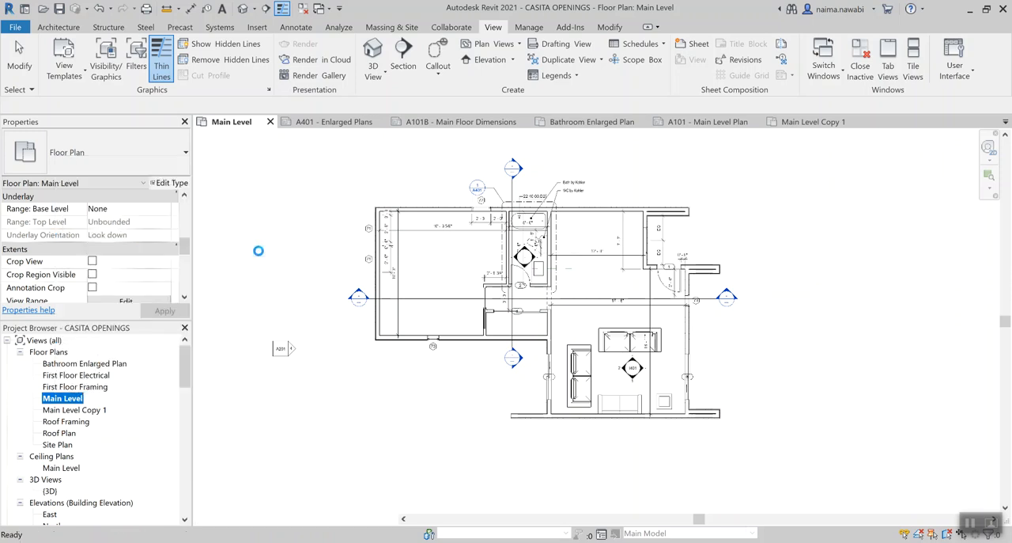
Compare the annotations in Main Level Copy 1 and Main Level Copy 2 with those in the original Main Level plan
double_click(99, 412)
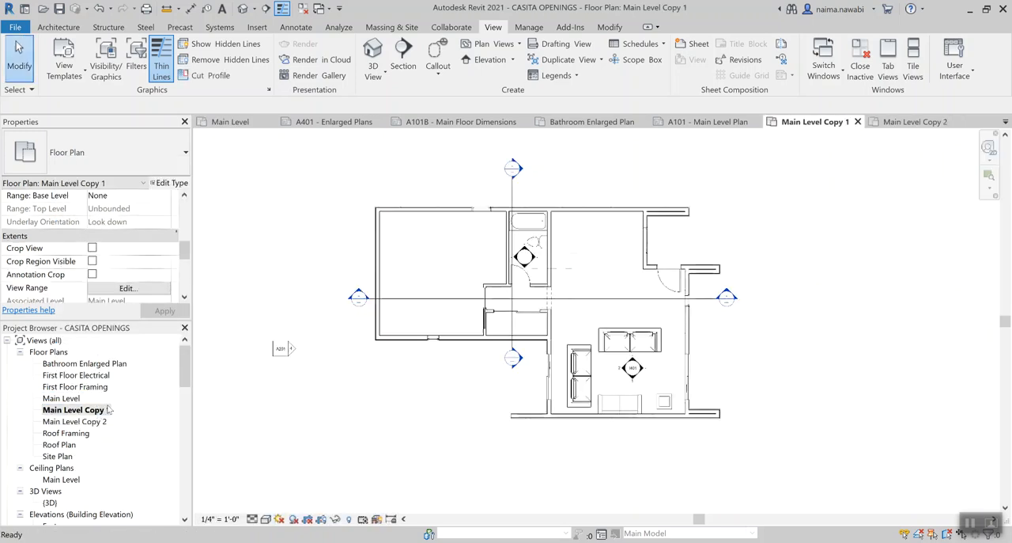
scroll(594, 265, "up", 3)
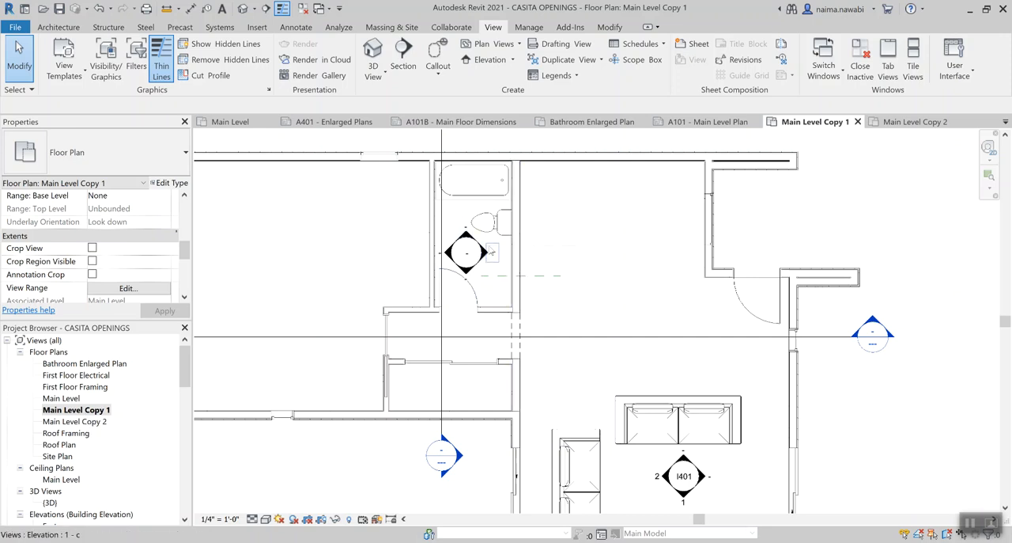
double_click(76, 421)
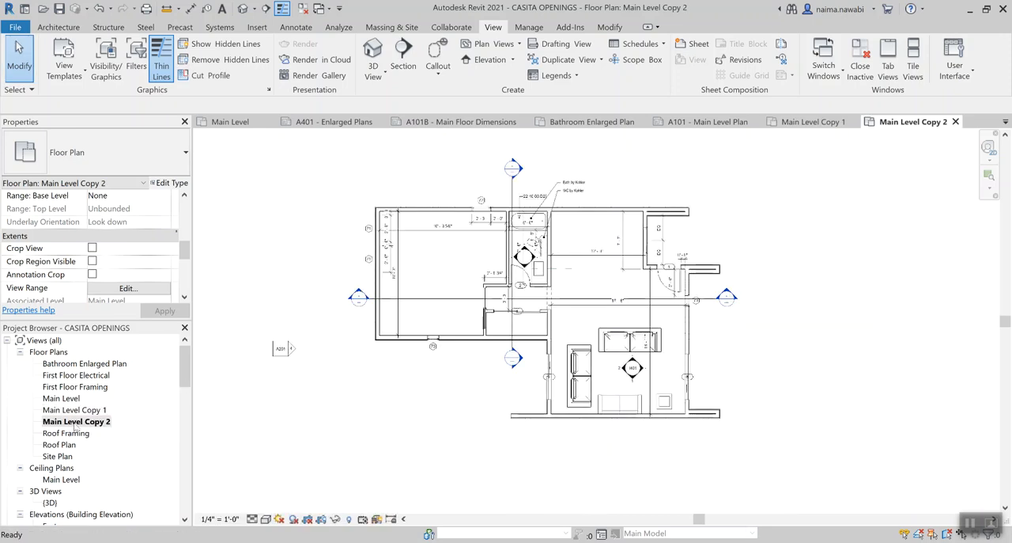
scroll(538, 269, "up", 5)
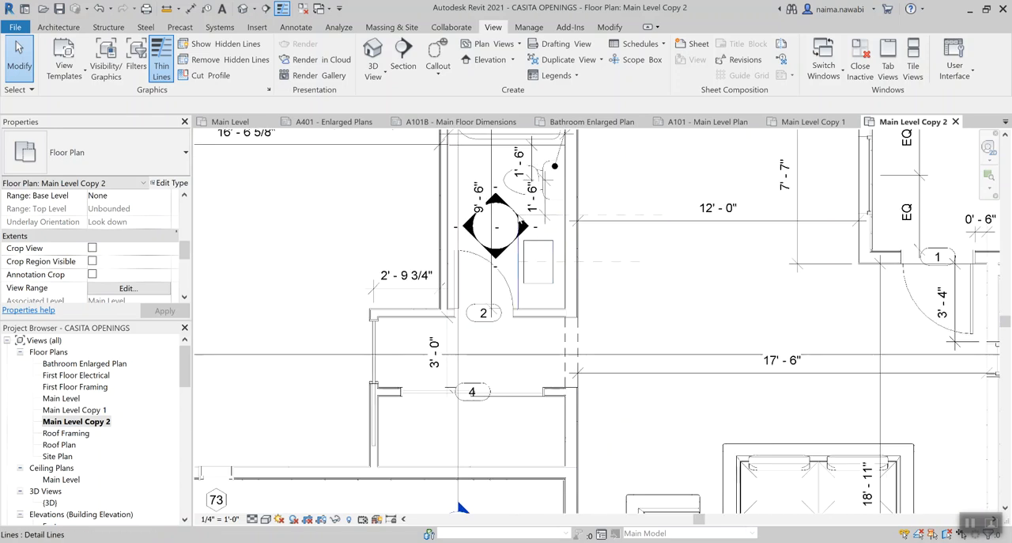
scroll(610, 260, "down", 3)
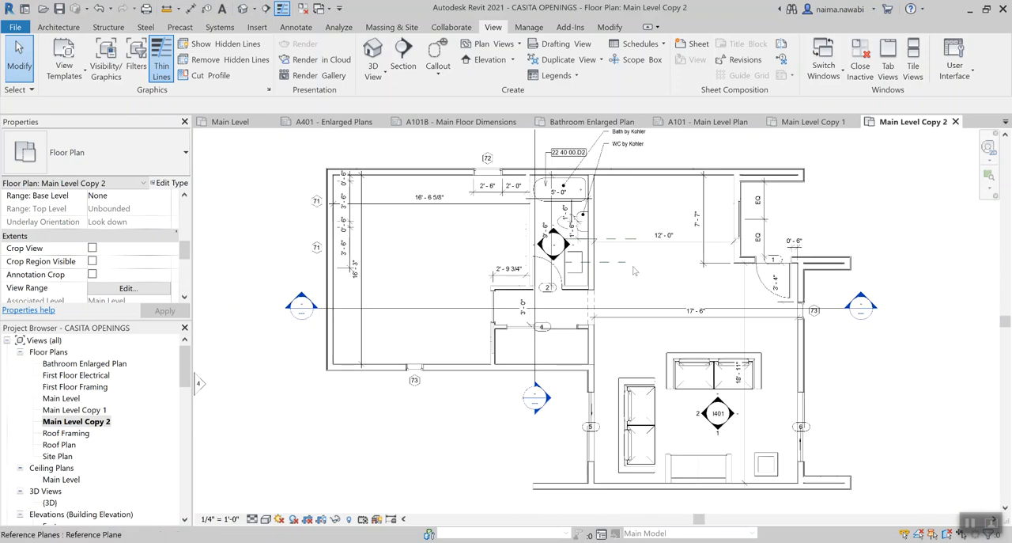
middle_click_drag(628, 271, 600, 294)
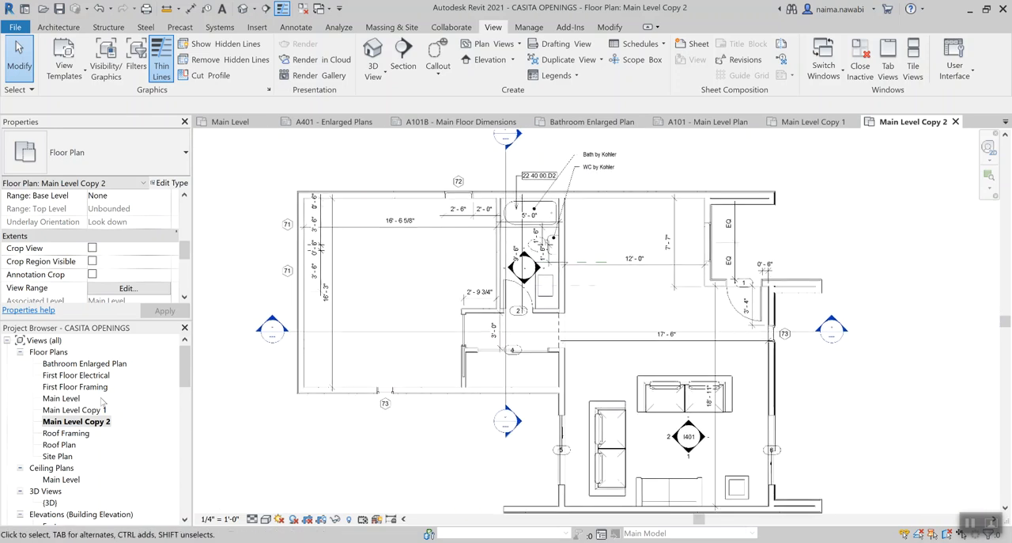
double_click(60, 399)
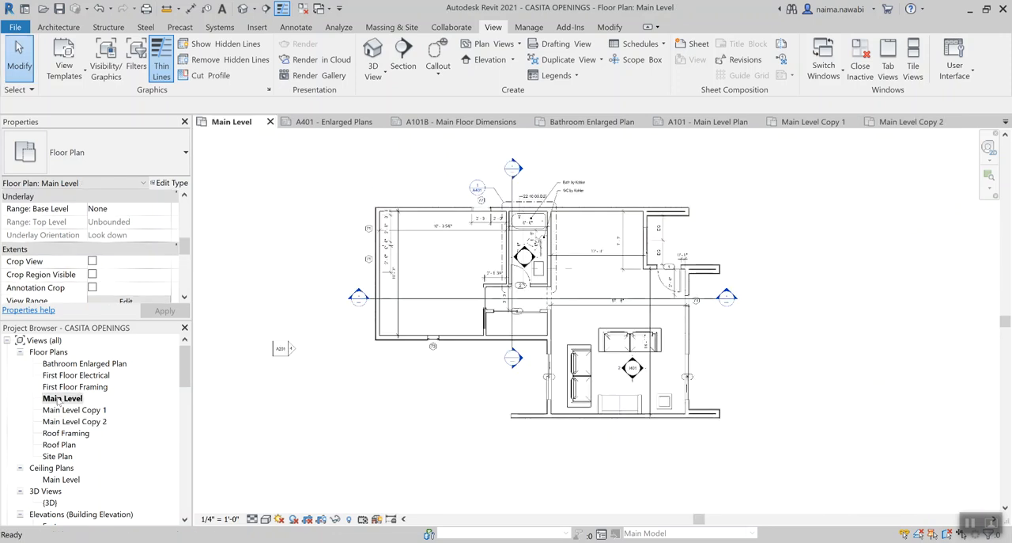
Duplicate the Main Level floor plan as a dependent view and open Main Level Copy 2 for comparison
right_click(60, 400)
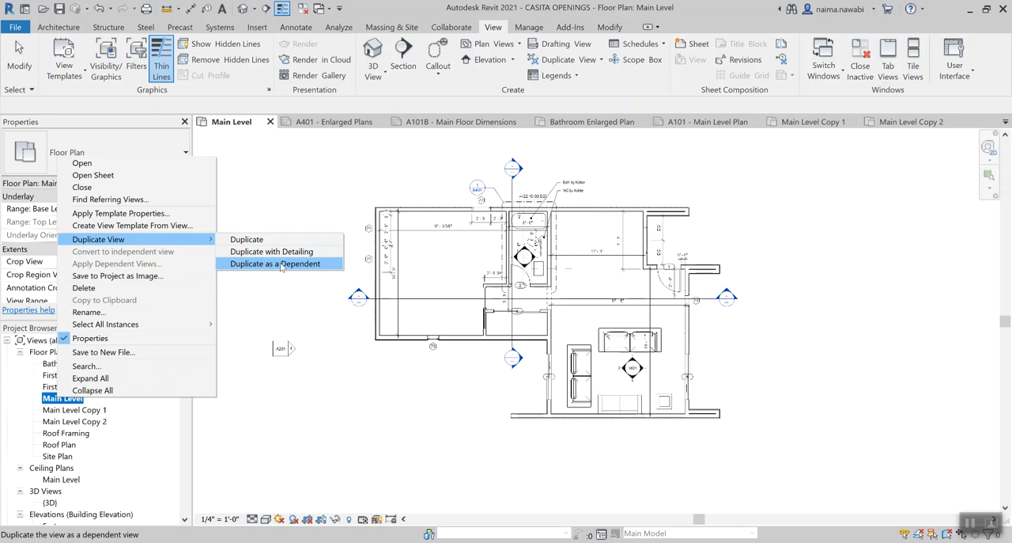
left_click(282, 265)
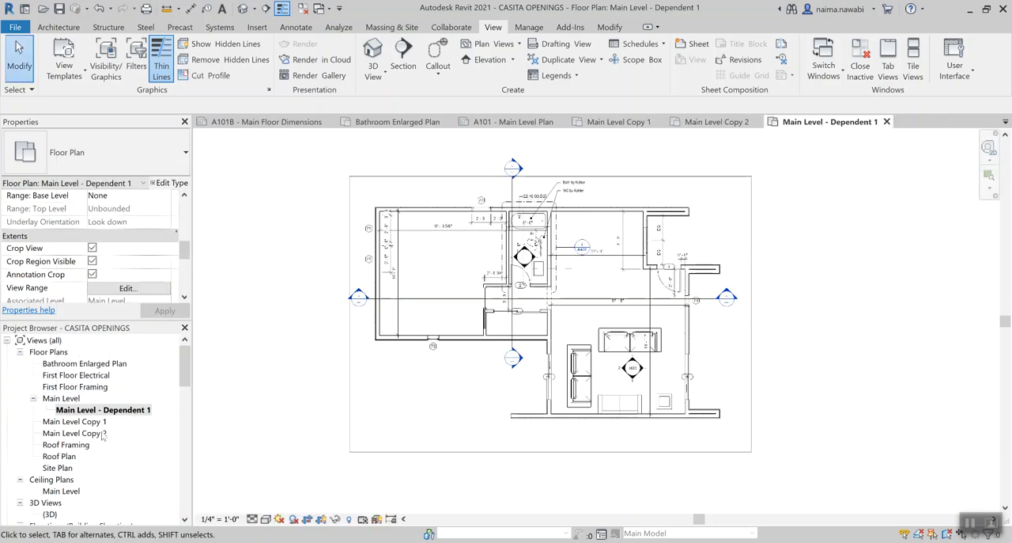
double_click(99, 434)
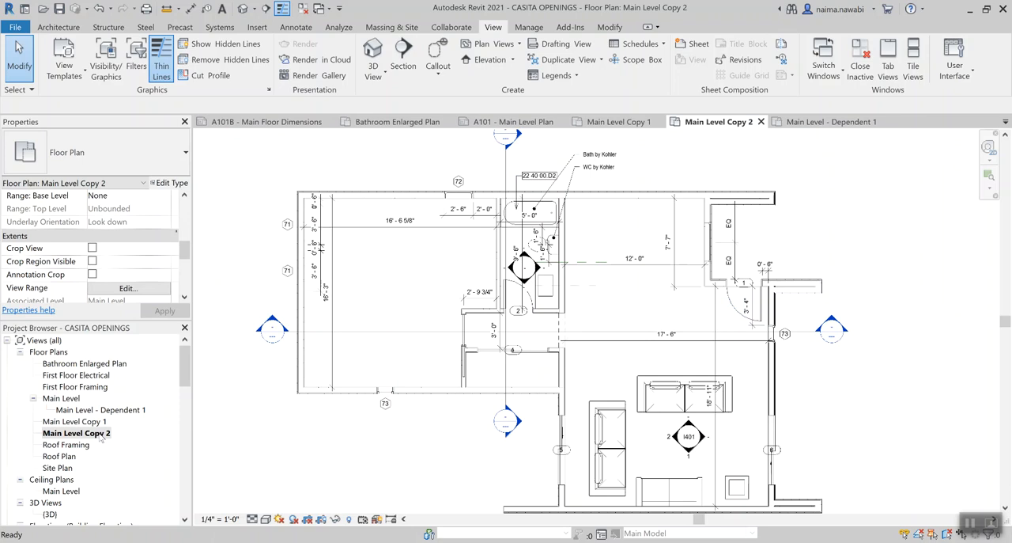
In the original Main Level plan, delete the window dimension string and the 16' - 6 5/8" width dimension in the large room west of the bathroom
double_click(67, 399)
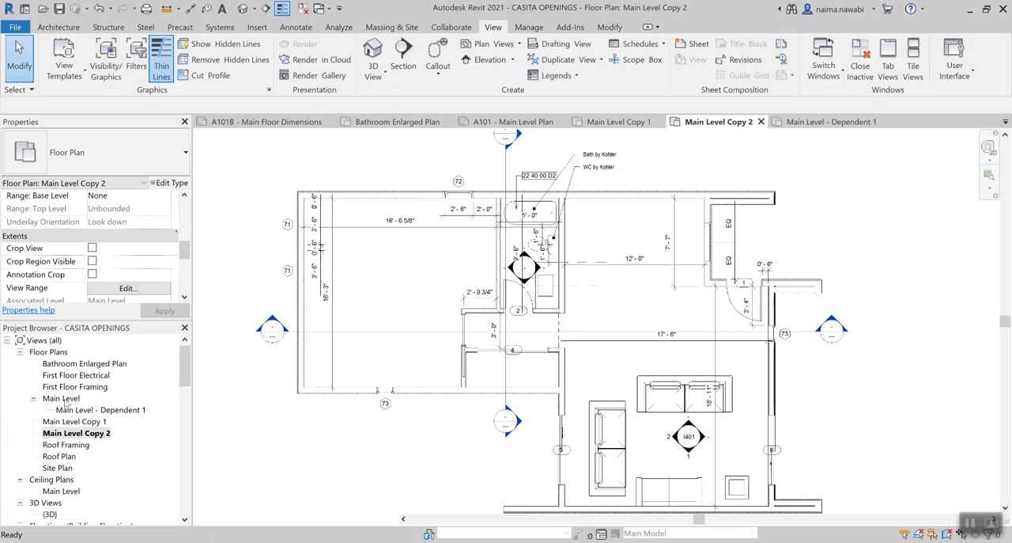
scroll(415, 266, "up", 3)
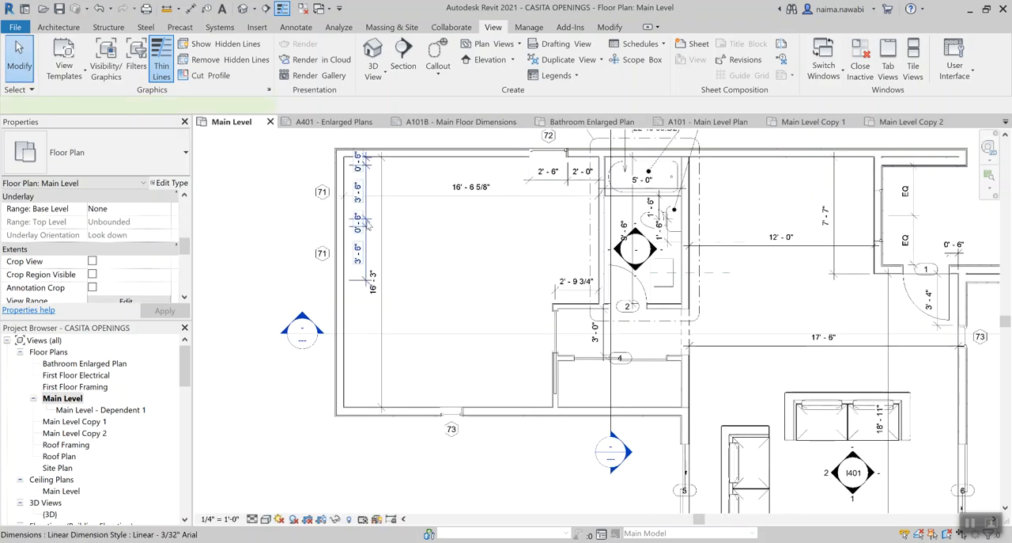
left_click(365, 225)
key("Delete")
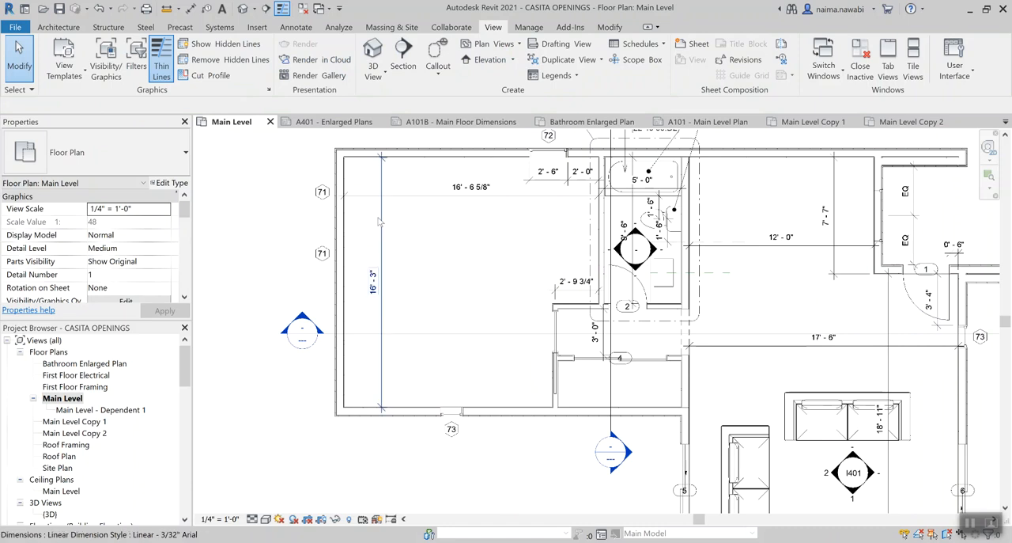
left_click(380, 221)
left_click(405, 203)
key("Delete")
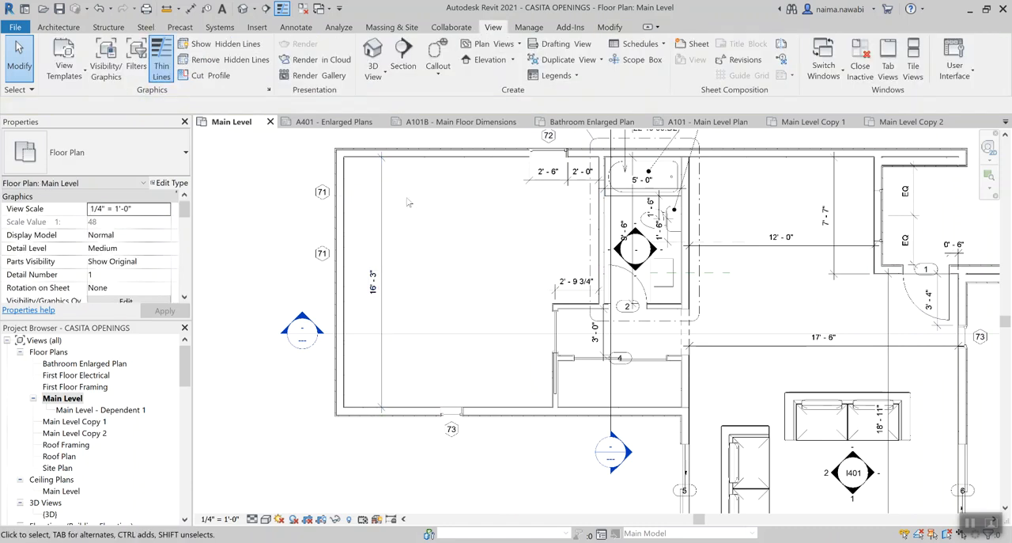
Delete the same room's remaining 16' - 3" dimension, the 2' - 6" and 2' - 0" string, and the 2' - 9 3/4" dimension
left_click(384, 194)
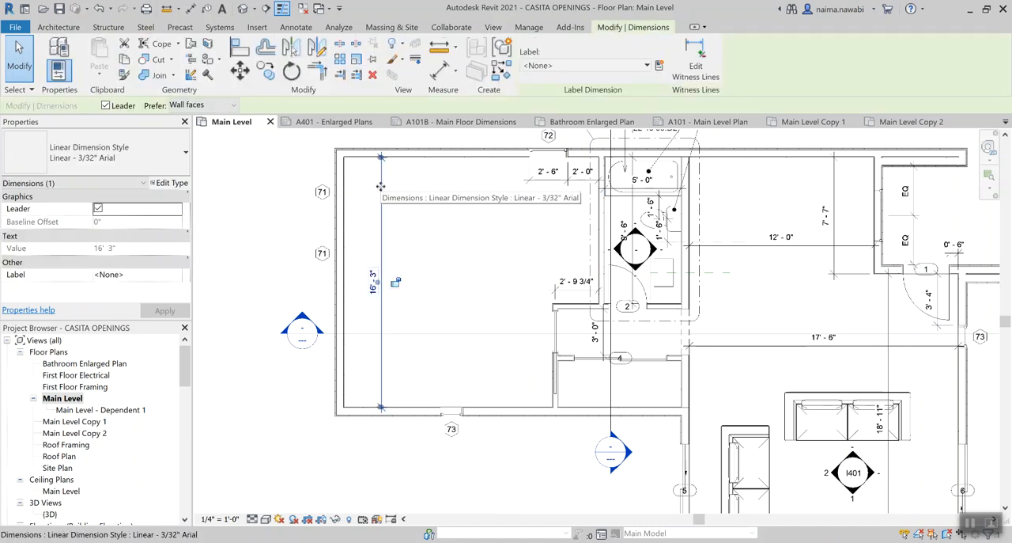
key("Delete")
left_click(525, 187)
key("Delete")
left_click(563, 288)
key("Delete")
middle_click_drag(518, 240, 478, 274)
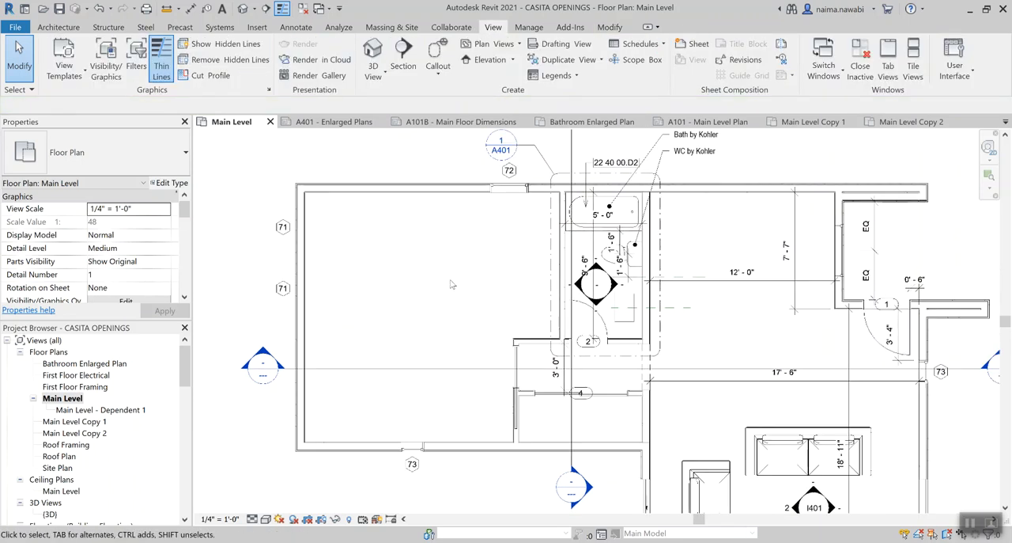
Examine the effect of the deleted dimensions on Main Level - Dependent 1 and compare it with Main Level Copy 1 and Copy 2
double_click(113, 410)
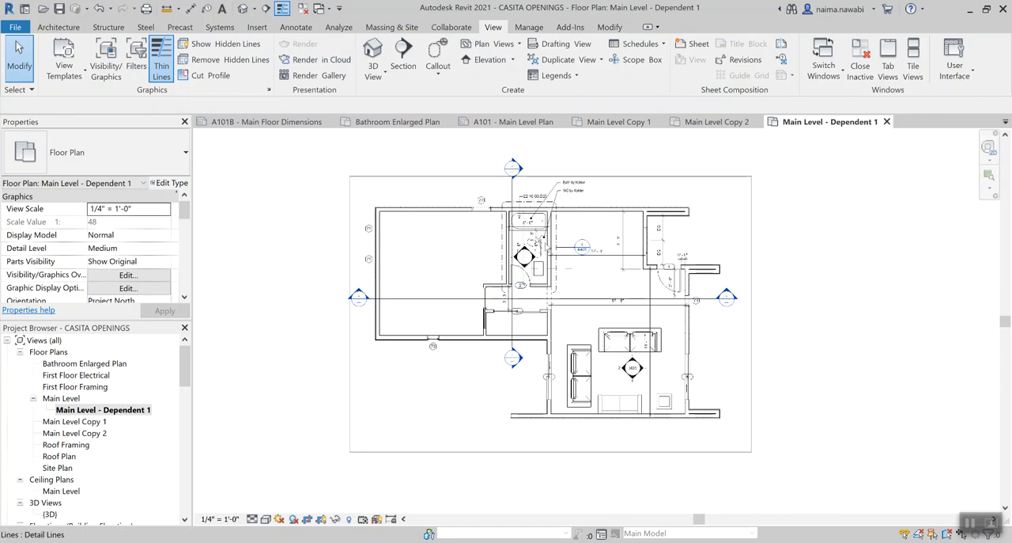
scroll(455, 251, "up", 2)
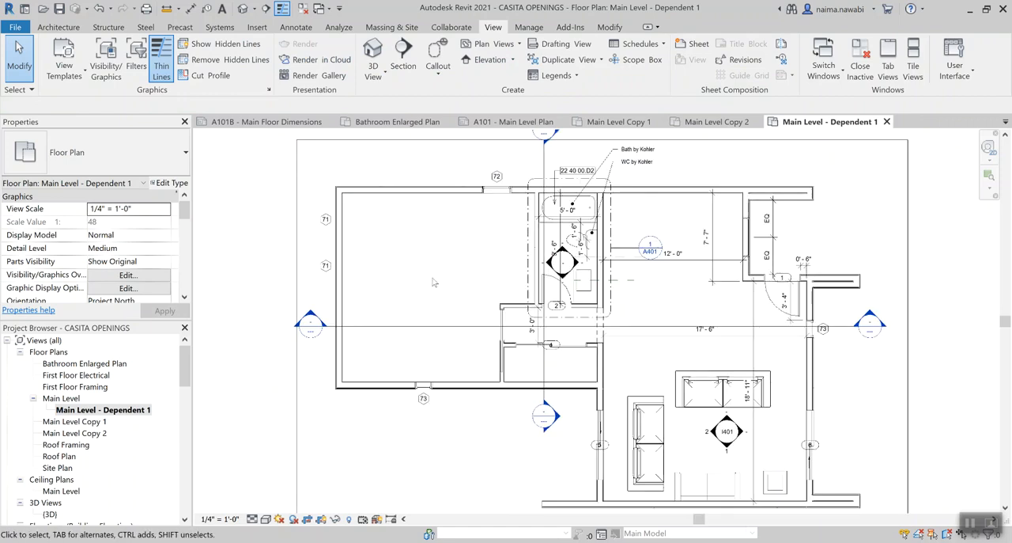
double_click(105, 433)
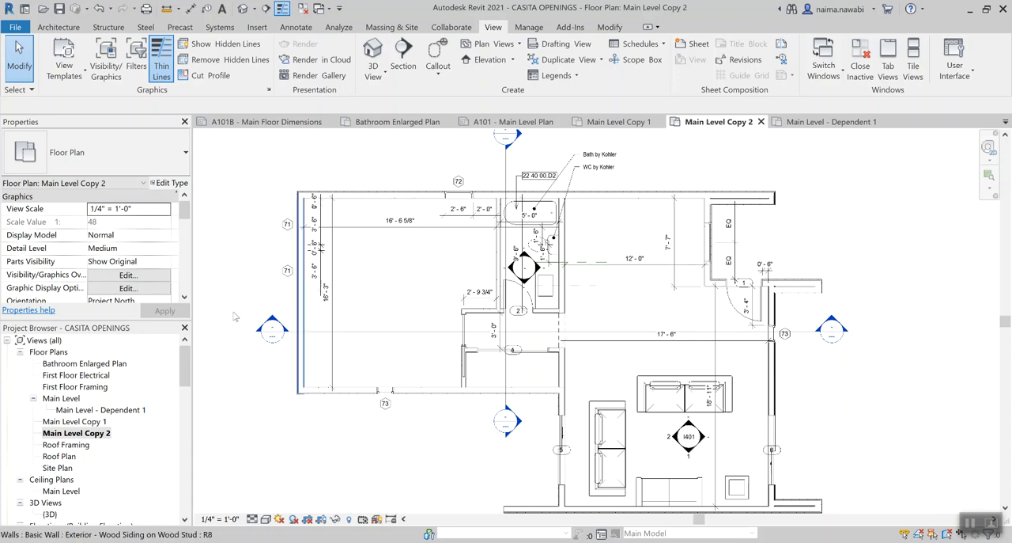
double_click(87, 422)
scroll(515, 208, "down", 2)
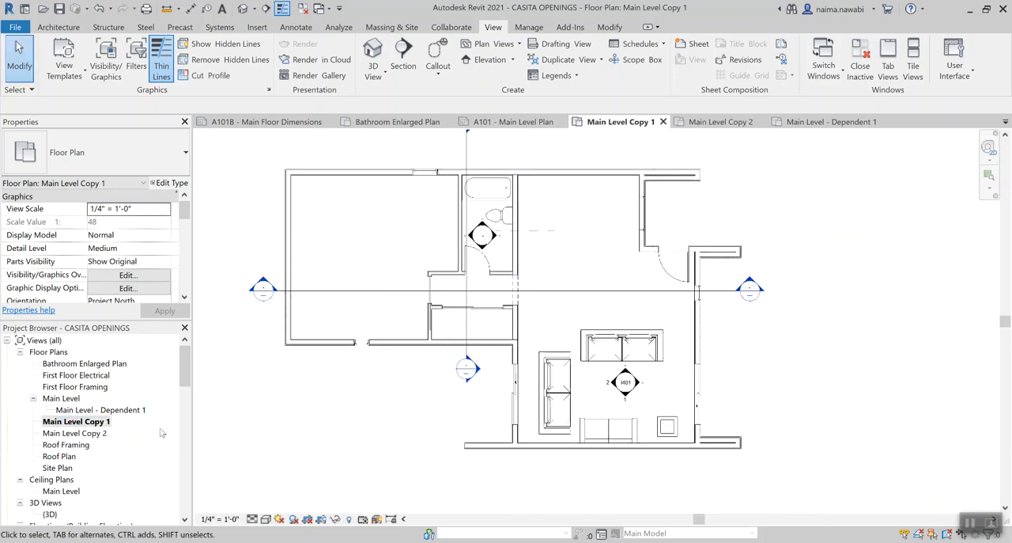
double_click(107, 433)
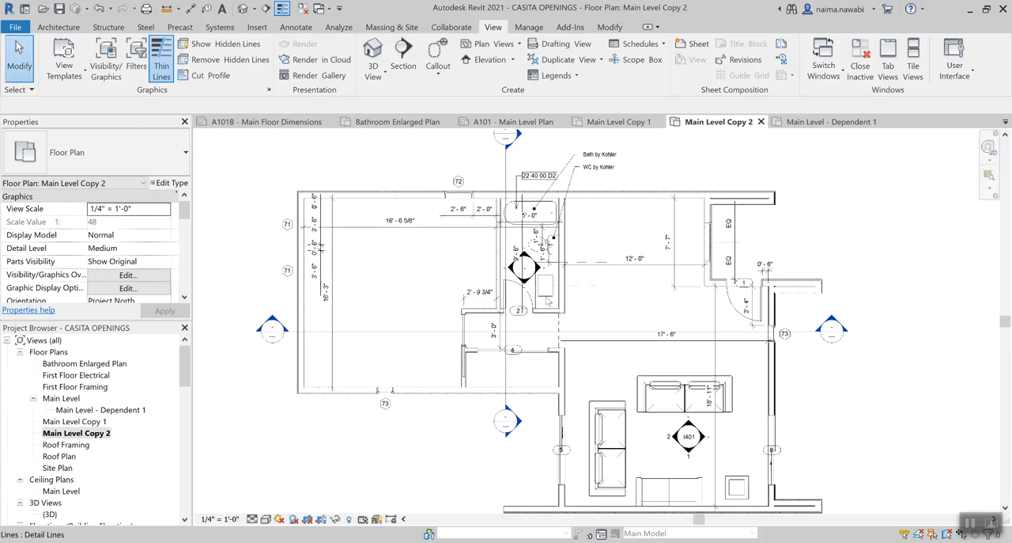
scroll(557, 273, "up", 1)
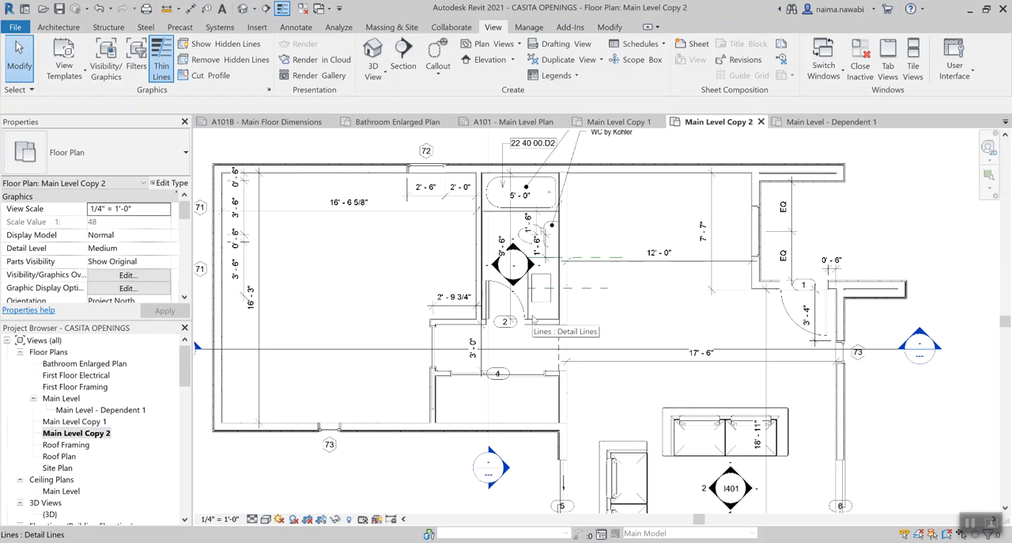
scroll(531, 318, "down", 2)
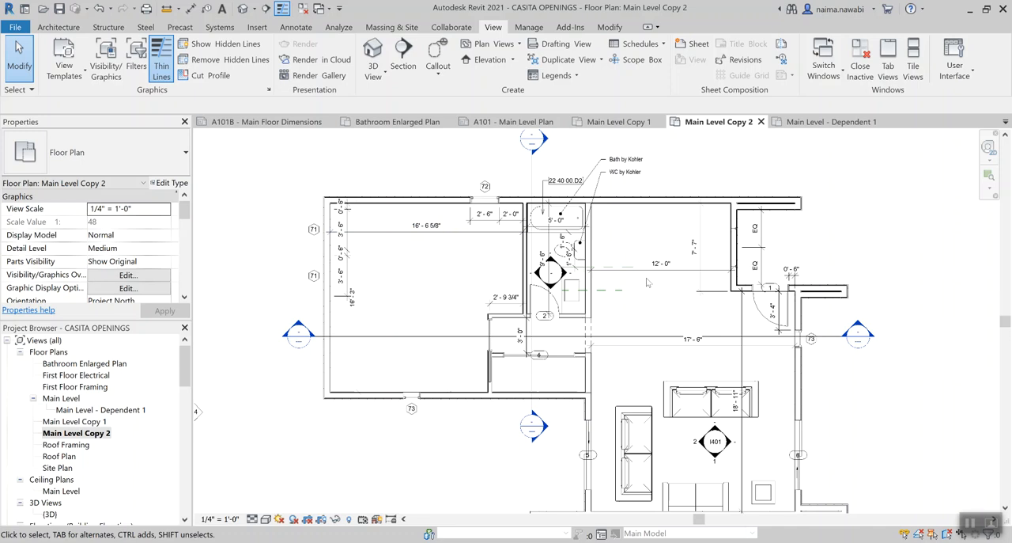
middle_click_drag(419, 264, 382, 263)
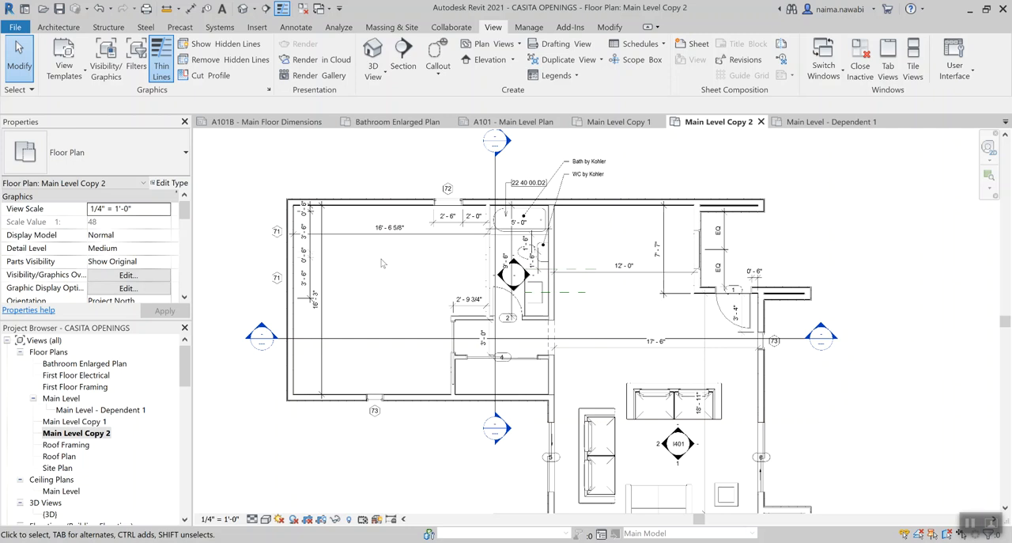
Delete the three duplicated views: Main Level - Dependent 1, Main Level Copy 1 and Main Level Copy 2
left_click(81, 413, "shift")
right_click(80, 415)
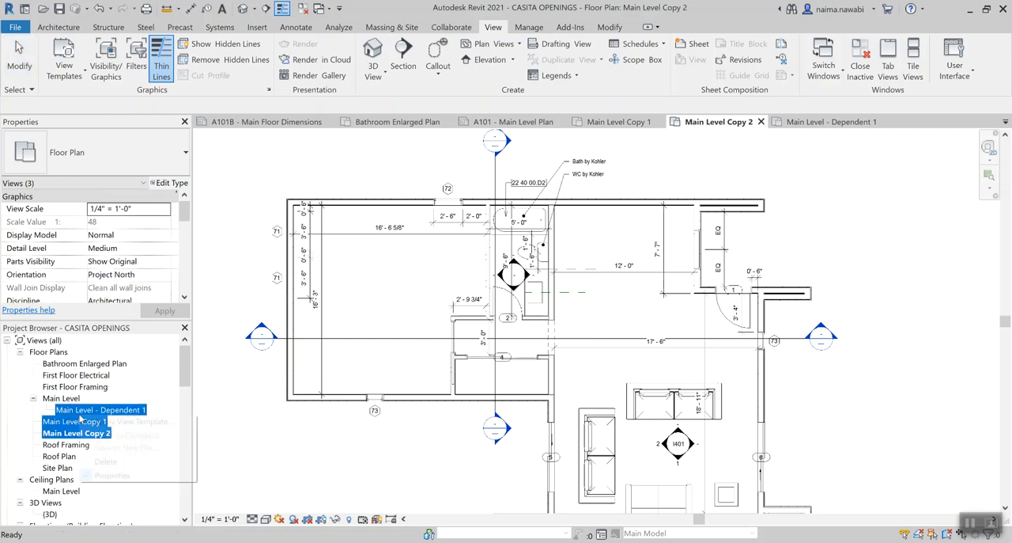
left_click(119, 462)
left_click(457, 299)
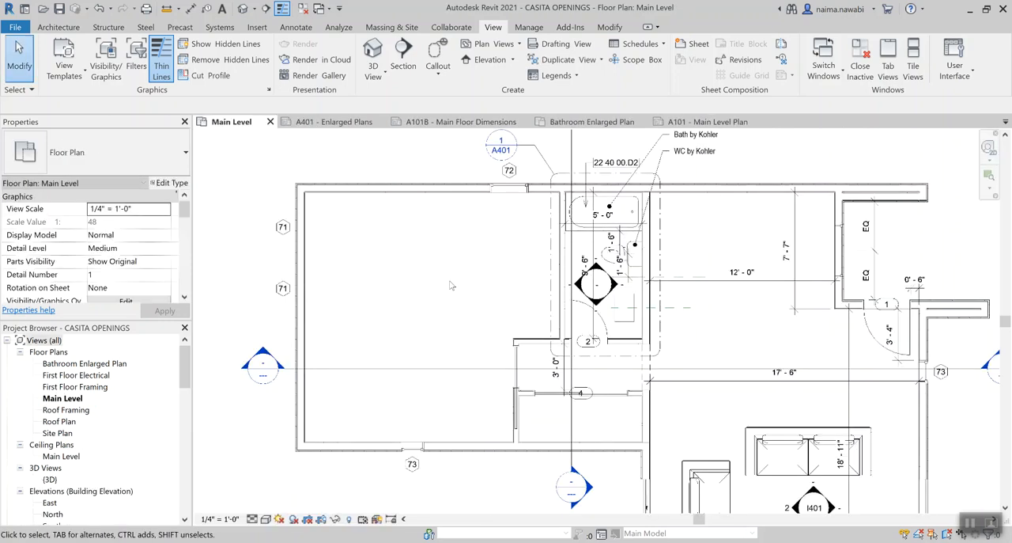
Examine the Main Level plan's sheet and phasing properties and its remaining notes and dimensions
scroll(412, 248, "down", 2)
middle_click_drag(412, 248, 382, 248)
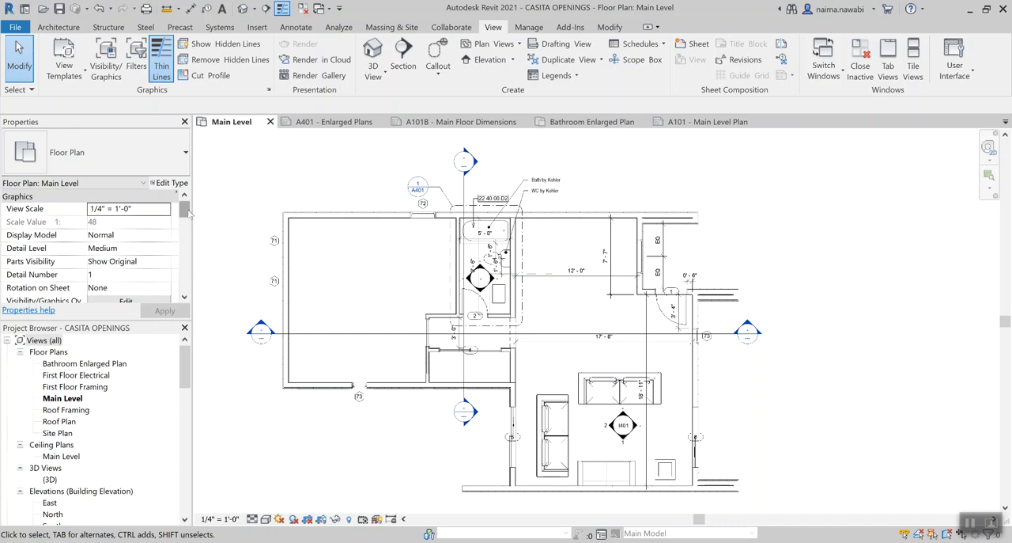
left_click_drag(188, 212, 187, 286)
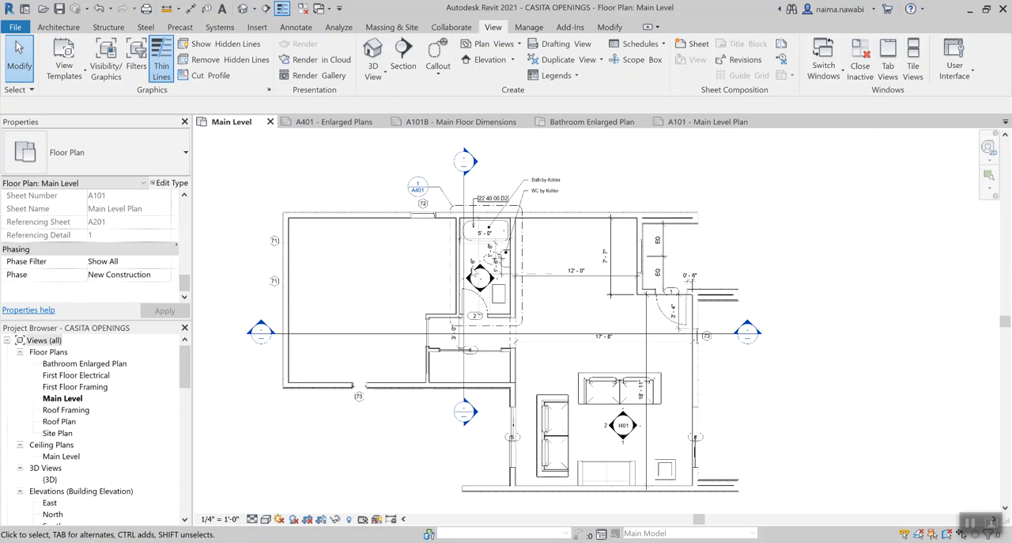
middle_click_drag(378, 281, 390, 275)
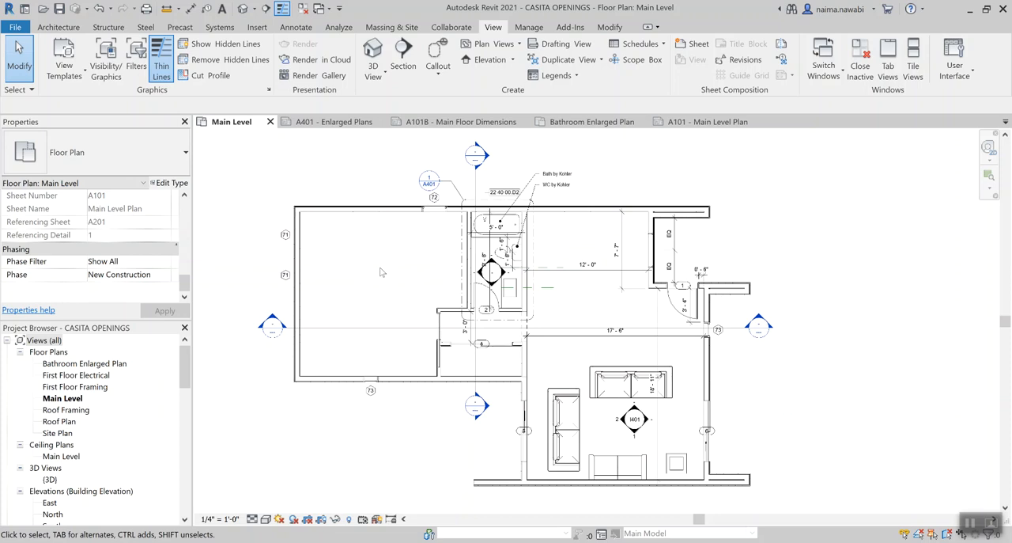
left_click(77, 398)
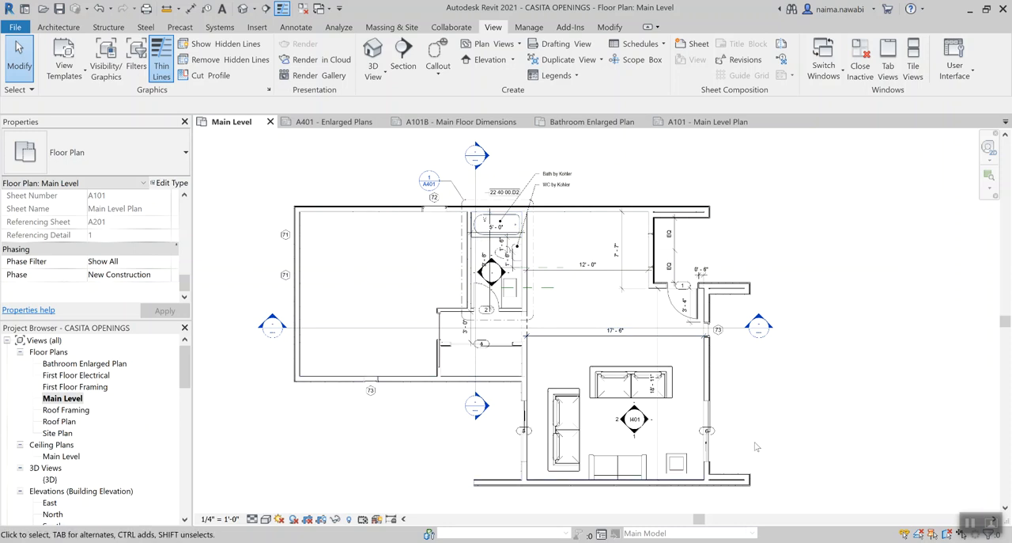
scroll(473, 182, "up", 2)
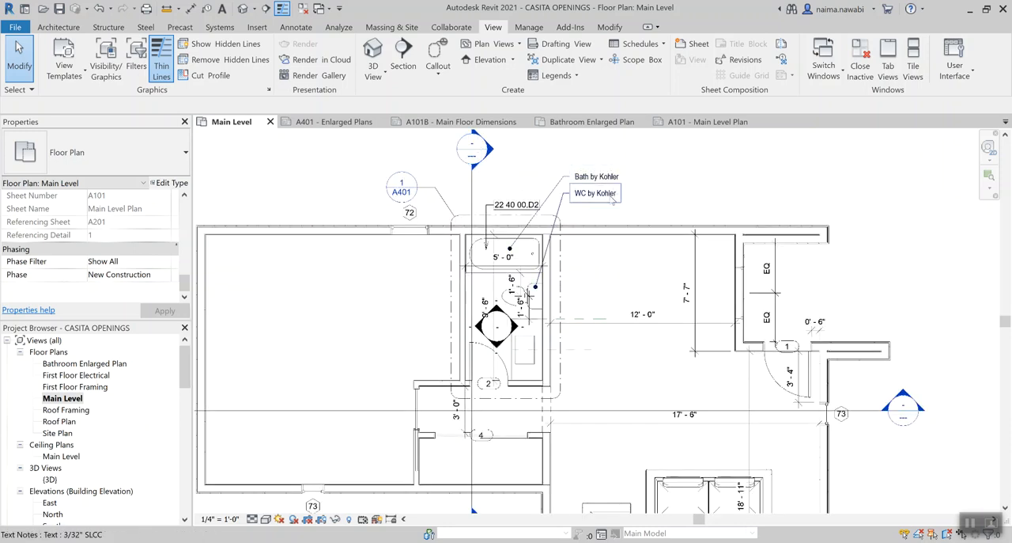
scroll(508, 320, "down", 2)
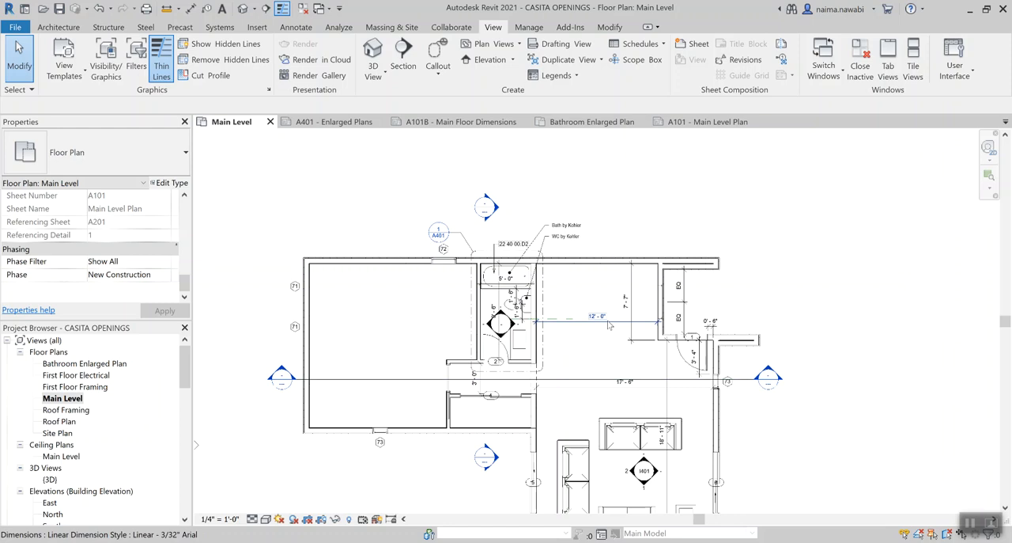
middle_click_drag(612, 355, 604, 311)
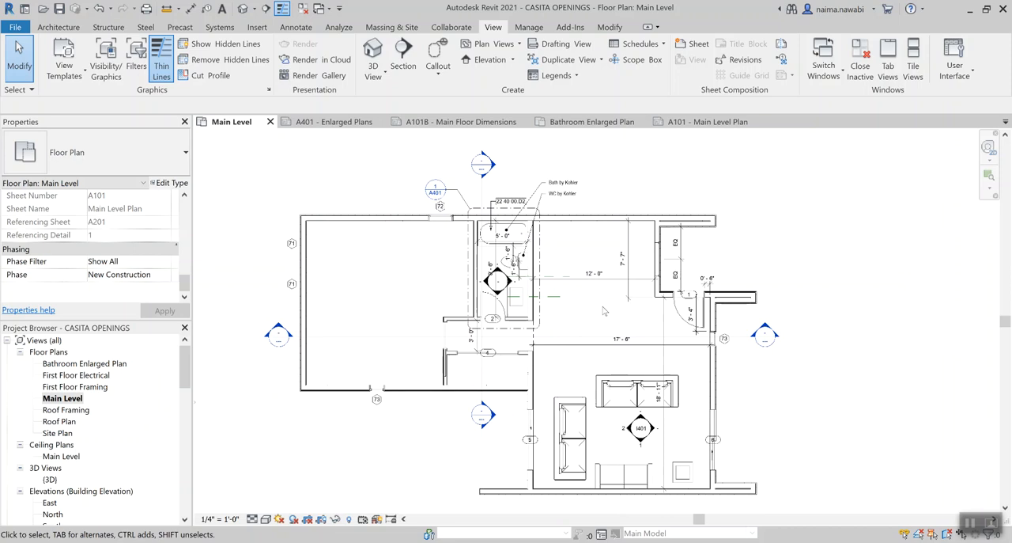
Duplicate the Main Level floor plan with detailing and save the project
right_click(73, 399)
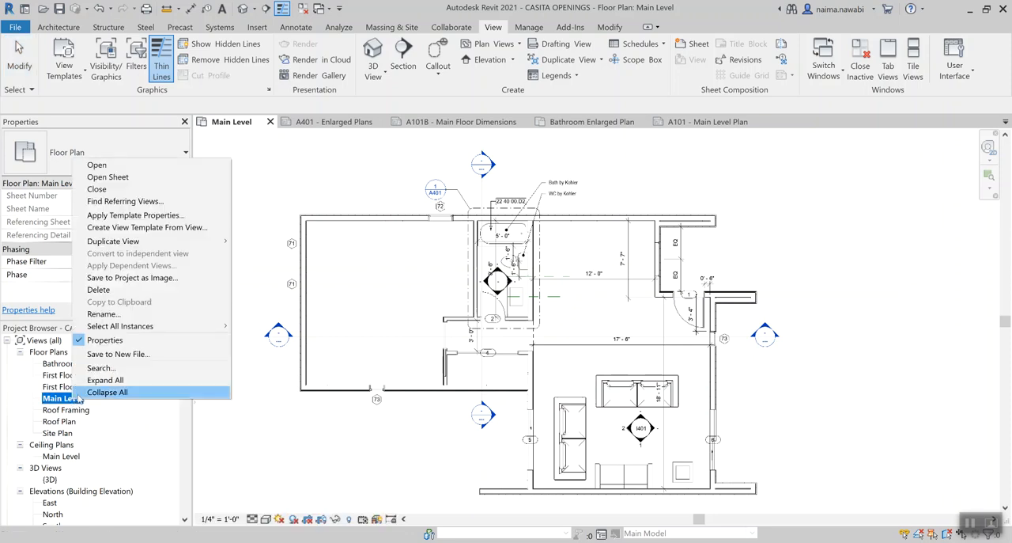
mouse_move(168, 244)
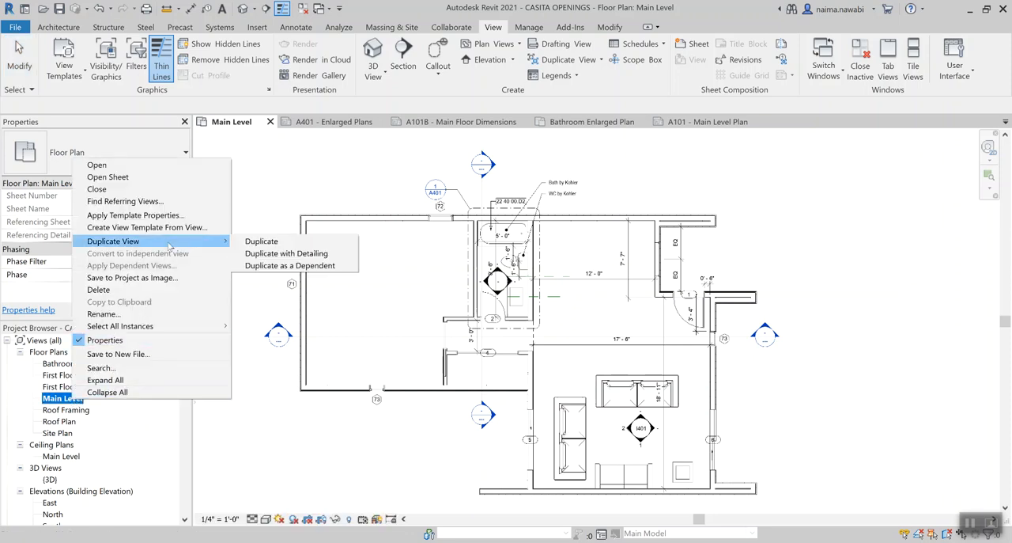
left_click(246, 253)
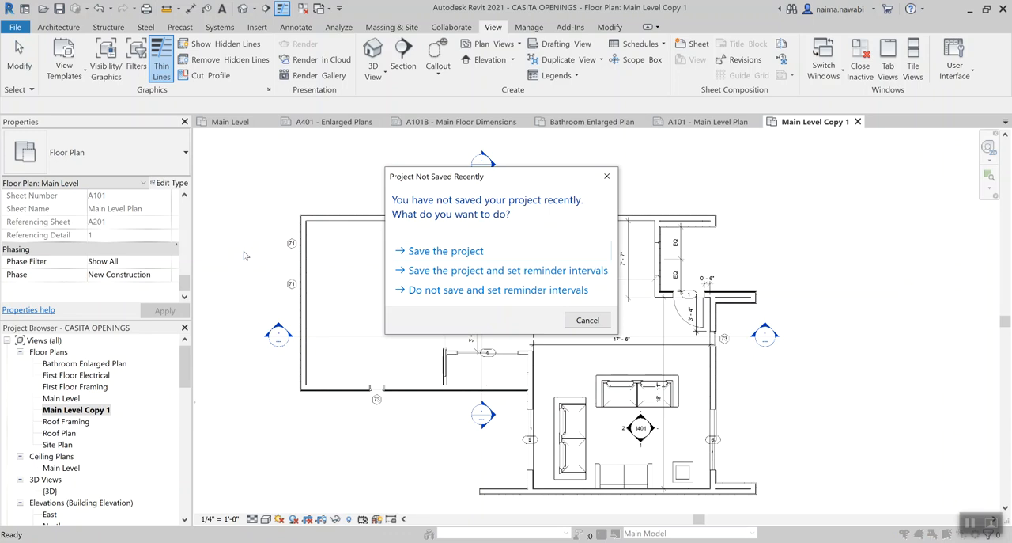
left_click(416, 255)
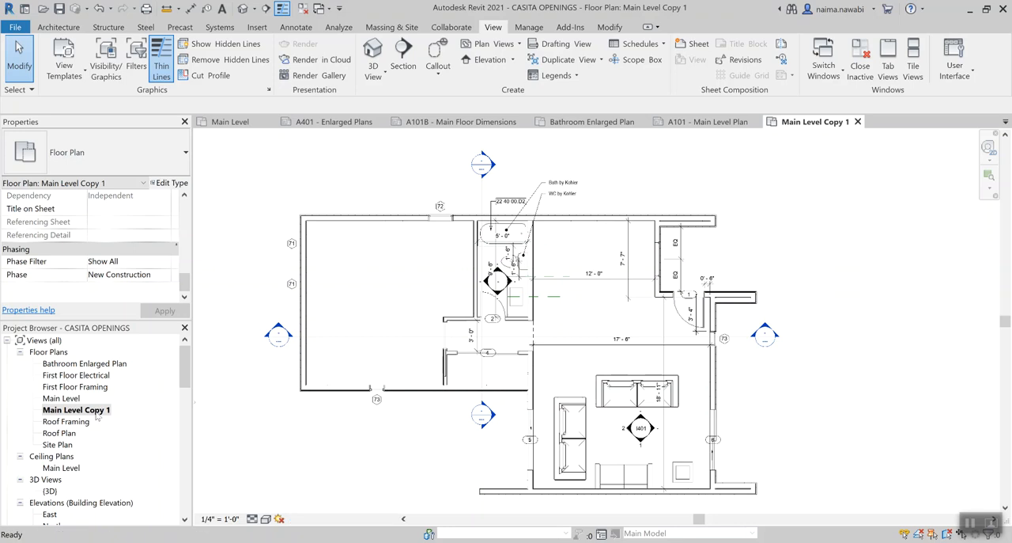
Rename the duplicated floor plan view to Main Level Dimensions
right_click(96, 411)
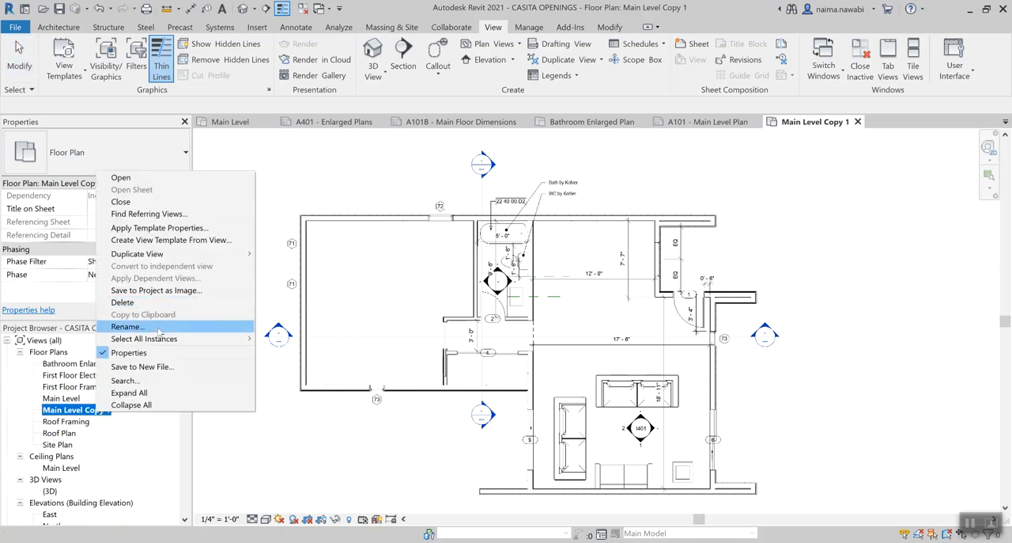
left_click(127, 327)
key("End")
key("BackSpace")
key("BackSpace")
key("BackSpace")
key("BackSpace")
key("BackSpace")
key("BackSpace")
type("Dimensions")
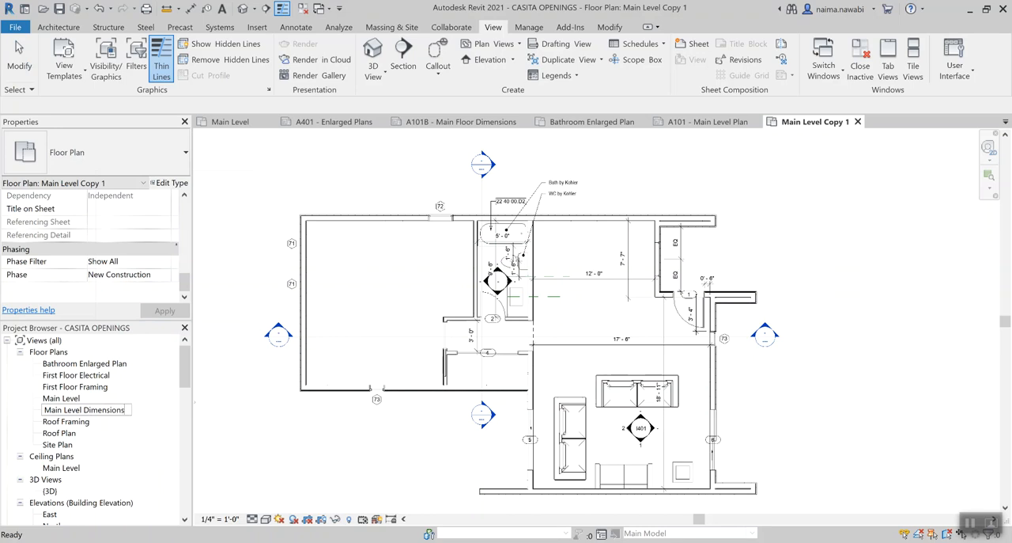
key("Return")
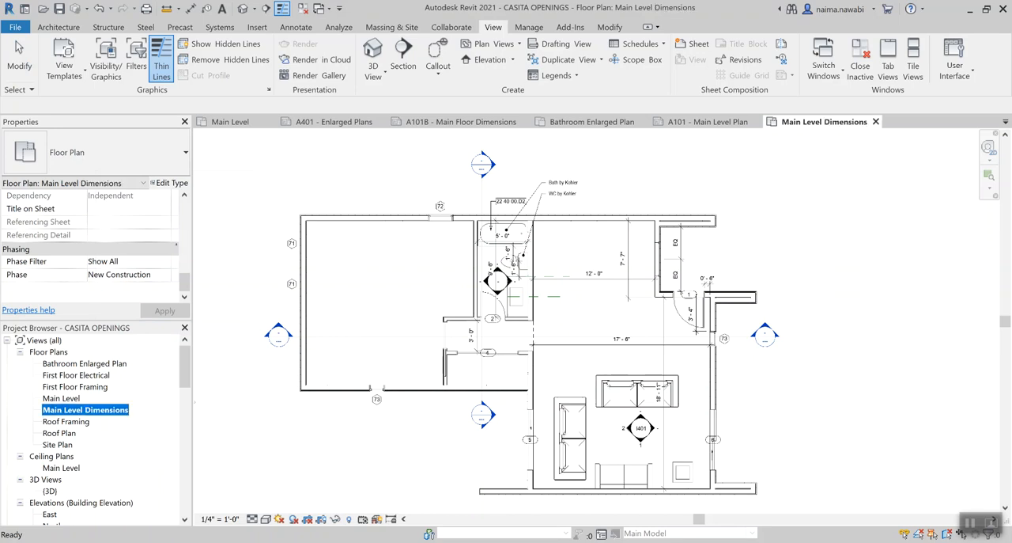
Open the original Main Level floor plan to review its annotations
left_click(66, 399)
double_click(66, 400)
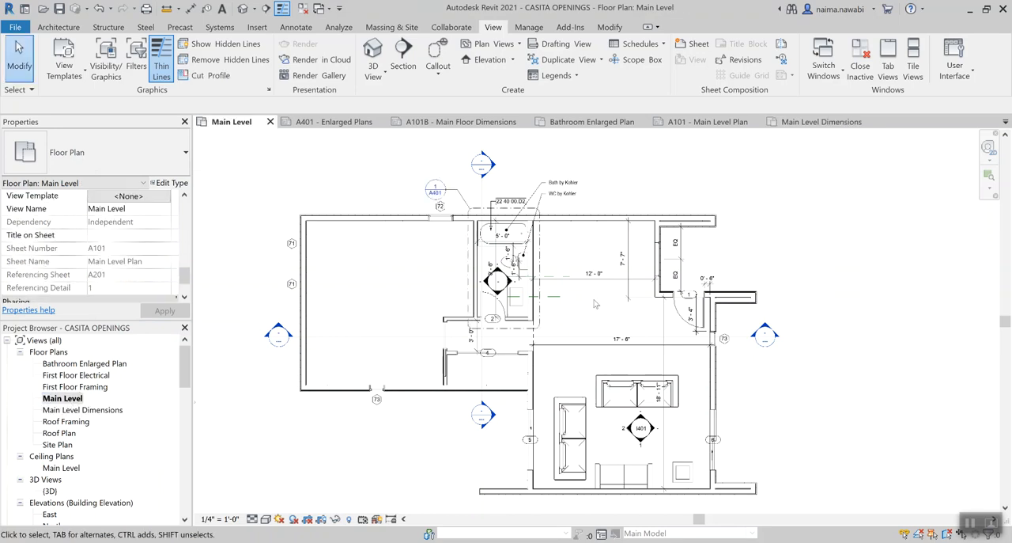
middle_click_drag(596, 303, 580, 297)
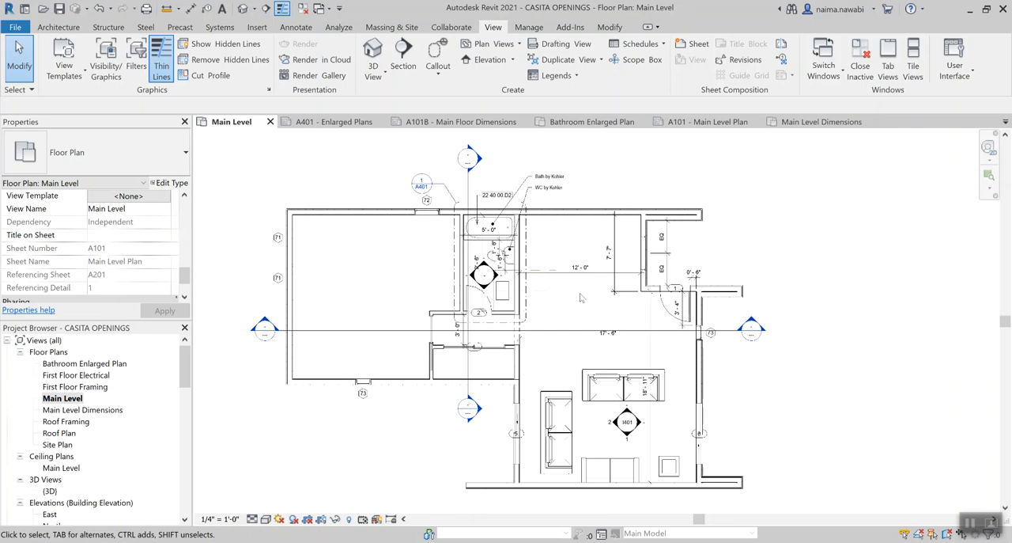
Try to hide the whole dimensions category in the Main Level floor plan, then undo it
left_click(580, 273)
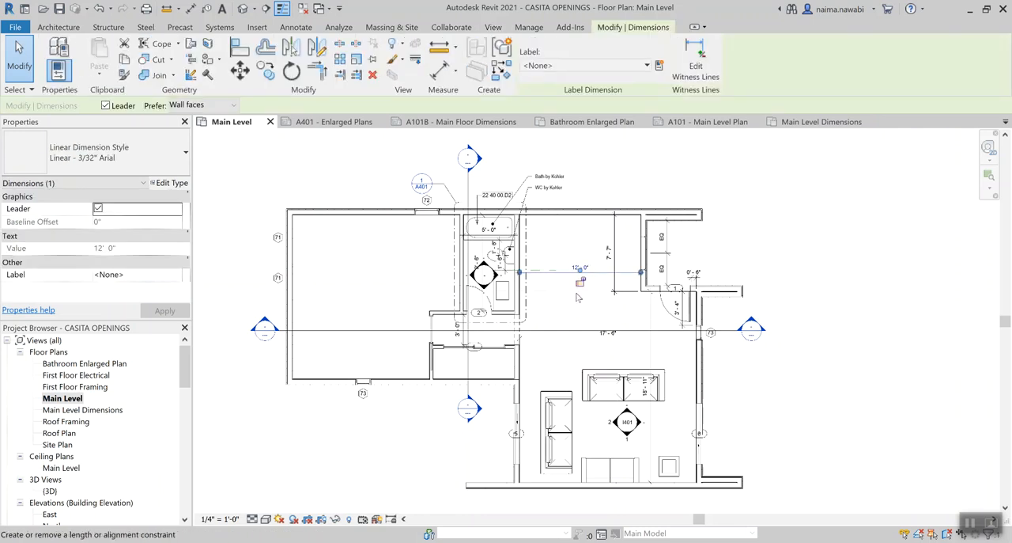
key("v")
key("h")
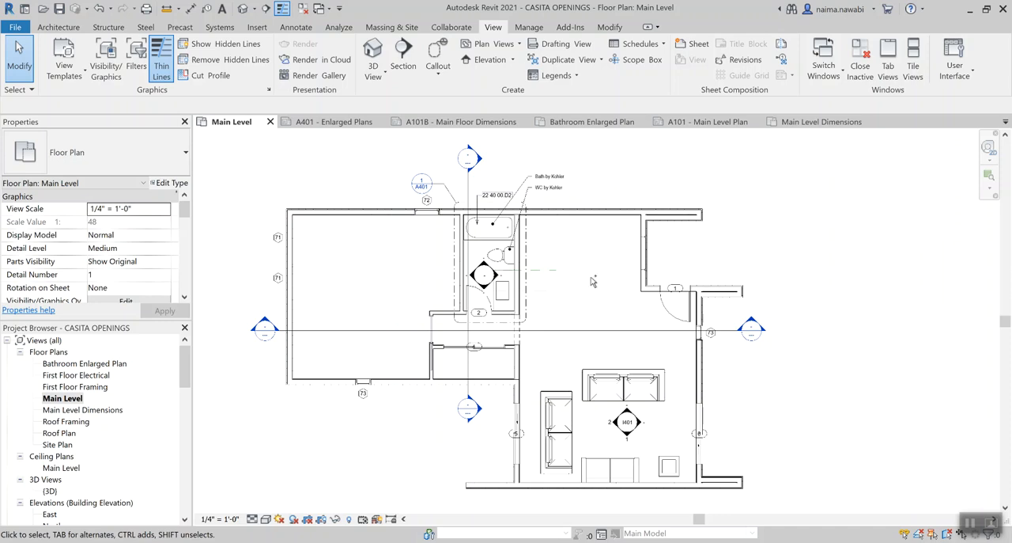
left_click(592, 279)
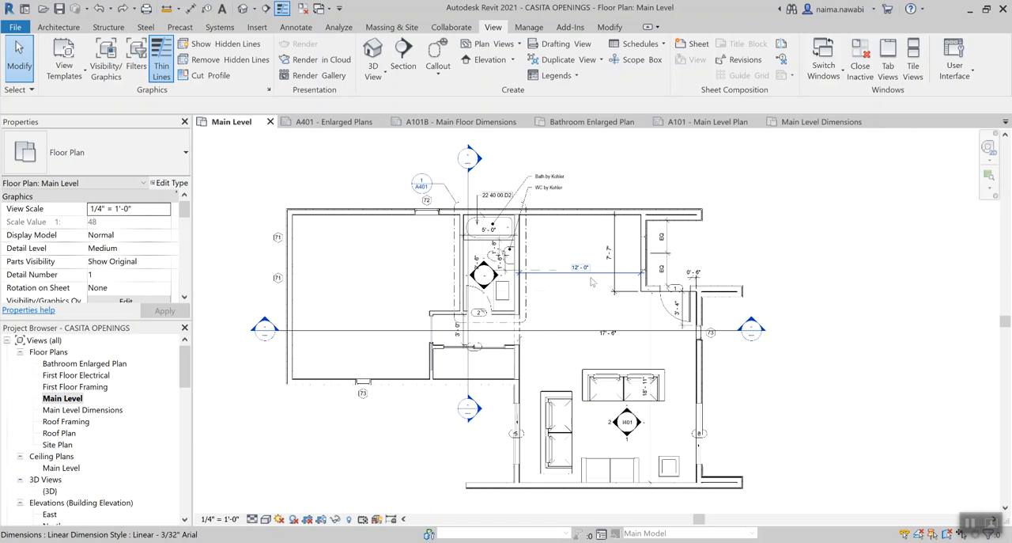
Delete all linear dimensions visible in the Main Level plan, leaving the elements with EQ constraints constrained
scroll(592, 279, "up", 2)
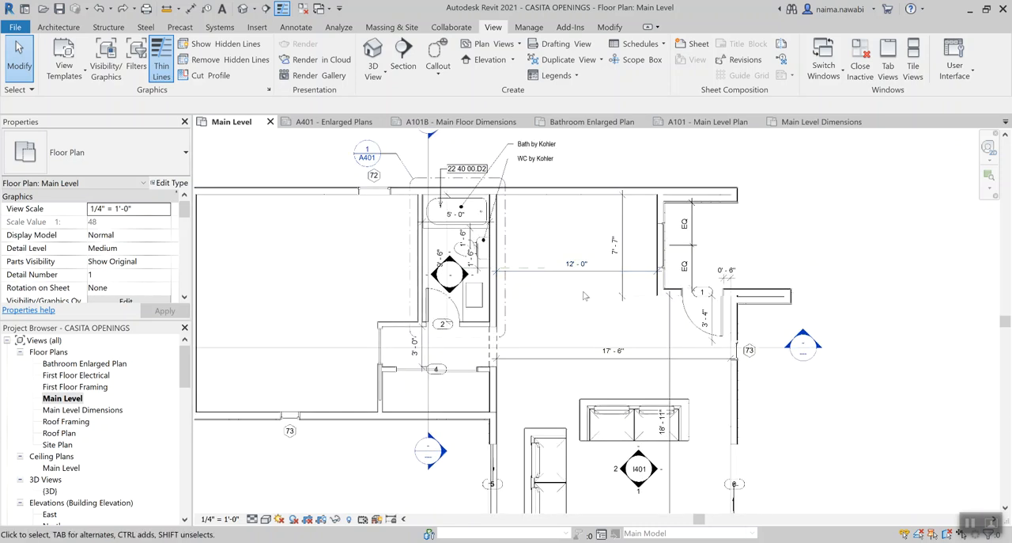
middle_click_drag(585, 295, 534, 343)
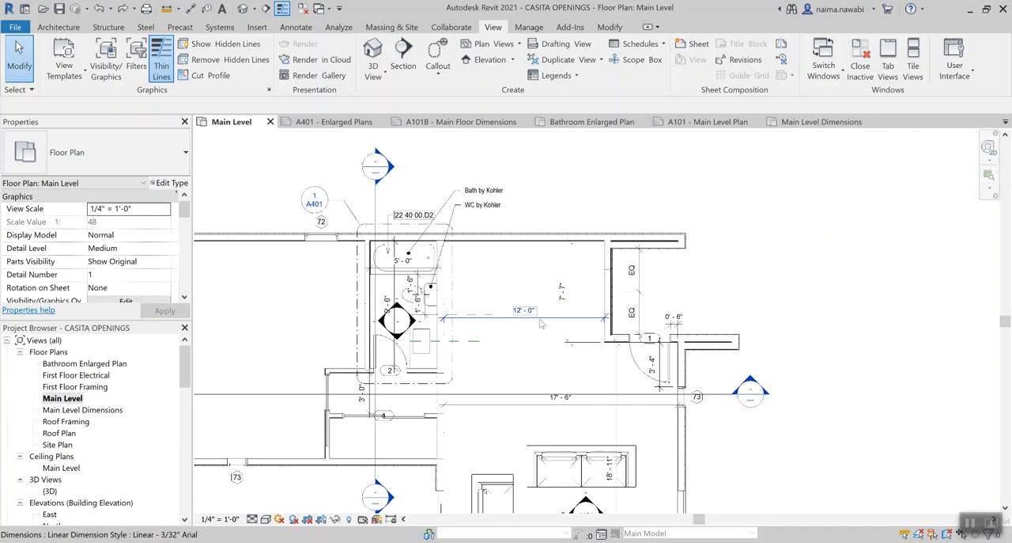
left_click(542, 322)
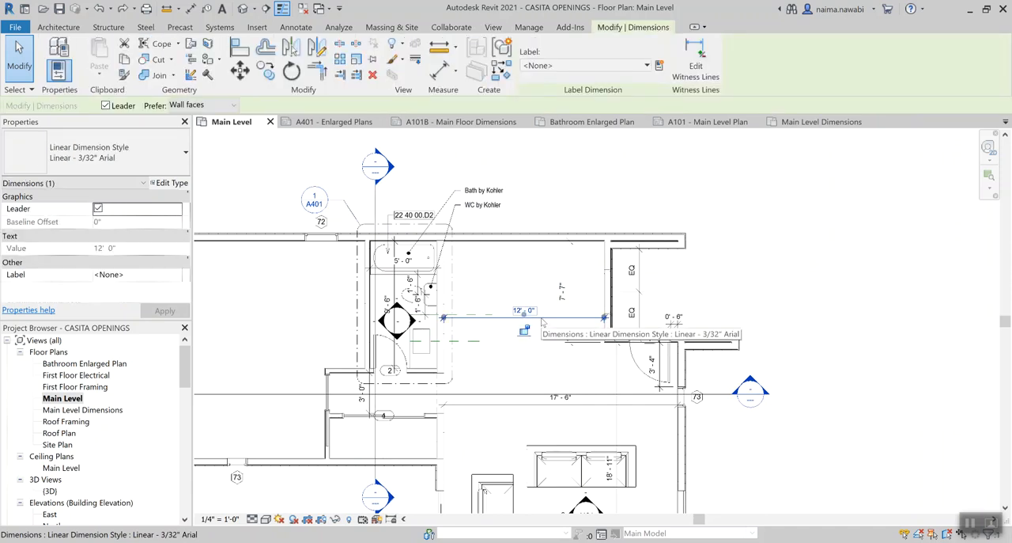
right_click(543, 322)
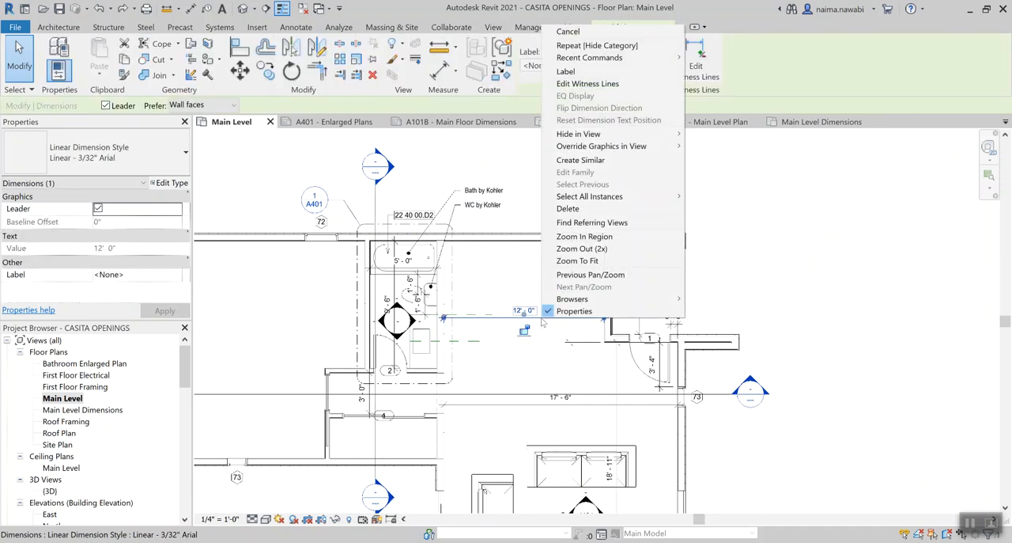
mouse_move(606, 200)
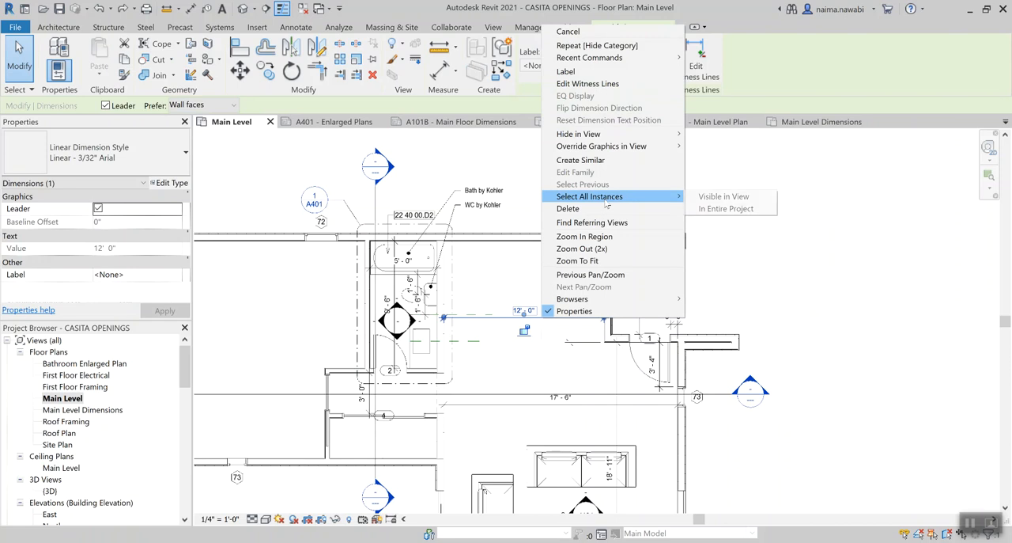
left_click(724, 197)
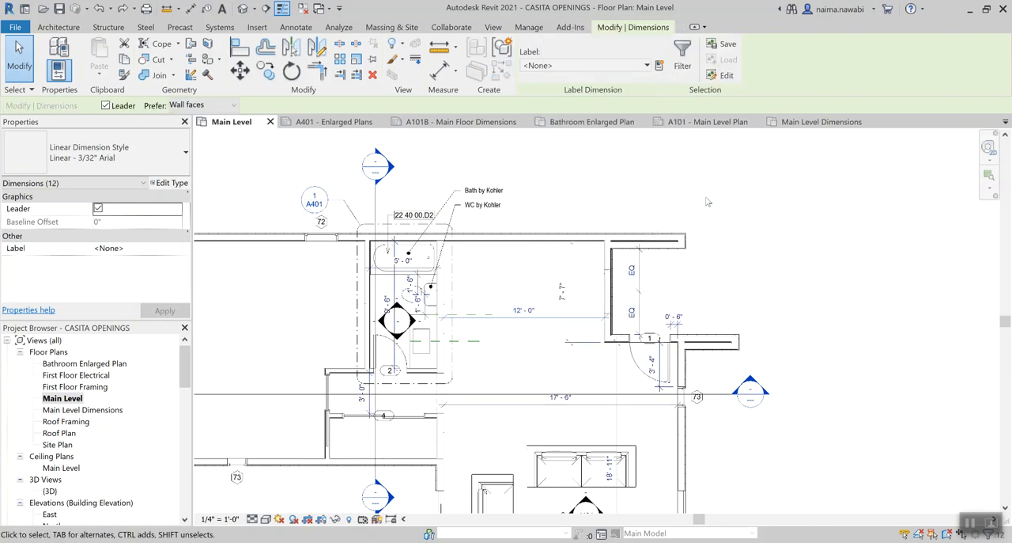
scroll(704, 209, "down", 1)
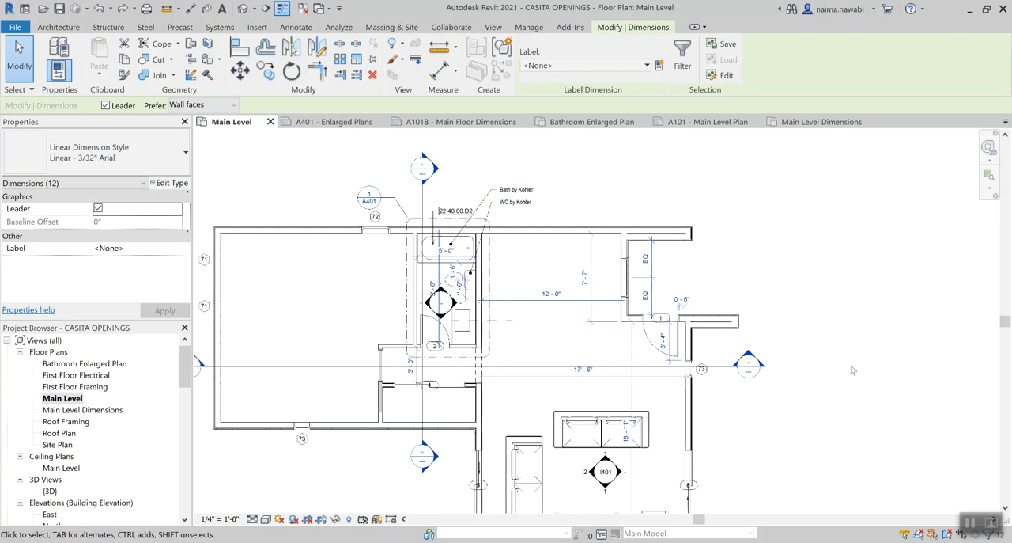
scroll(866, 280, "down", 1)
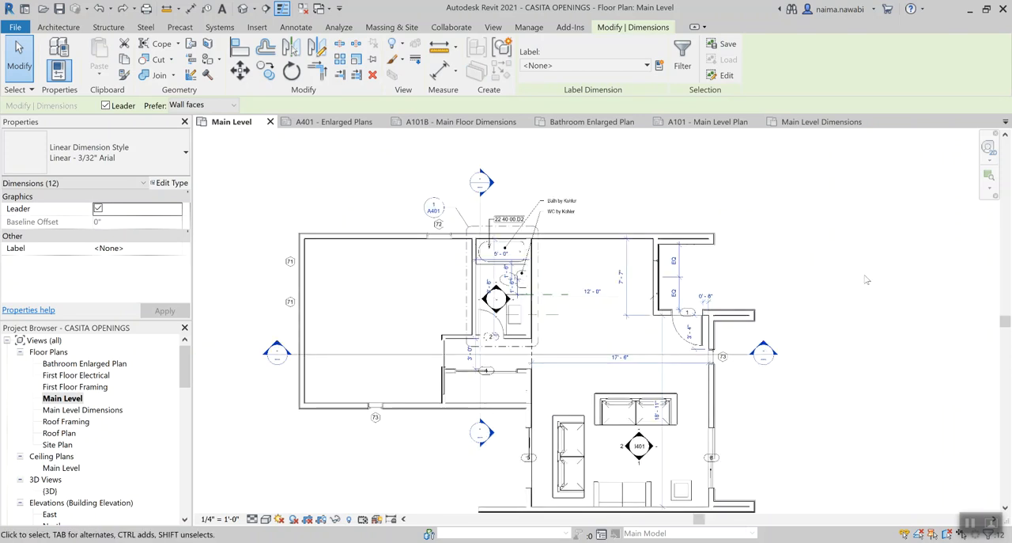
key("Delete")
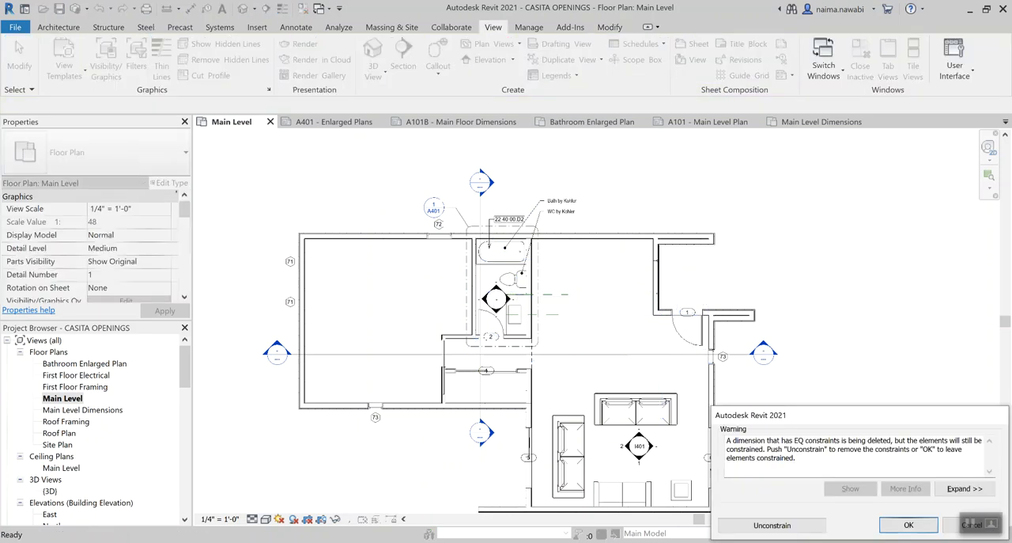
left_click(909, 525)
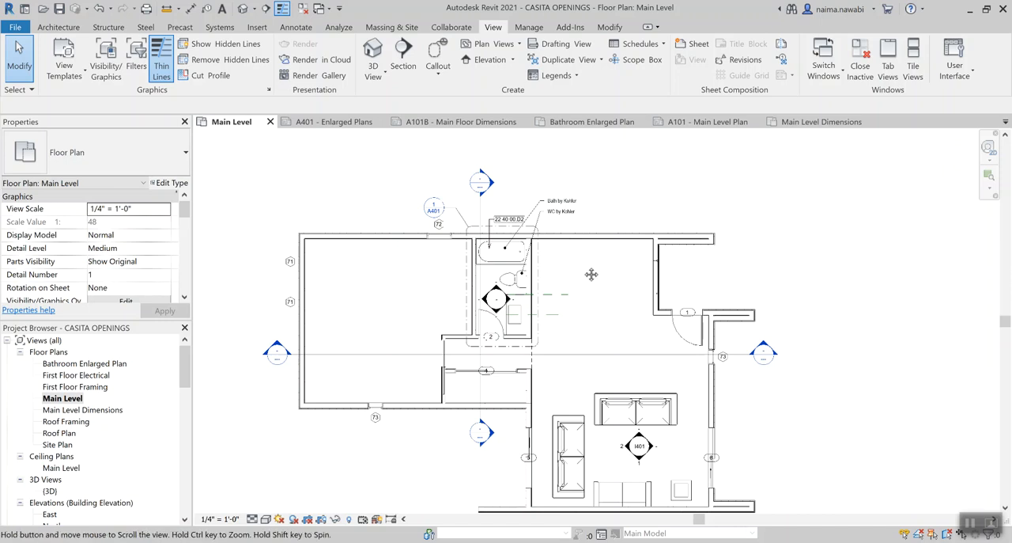
Open the Main Level Dimensions floor plan and hide its window tags category
scroll(582, 277, "up", 2)
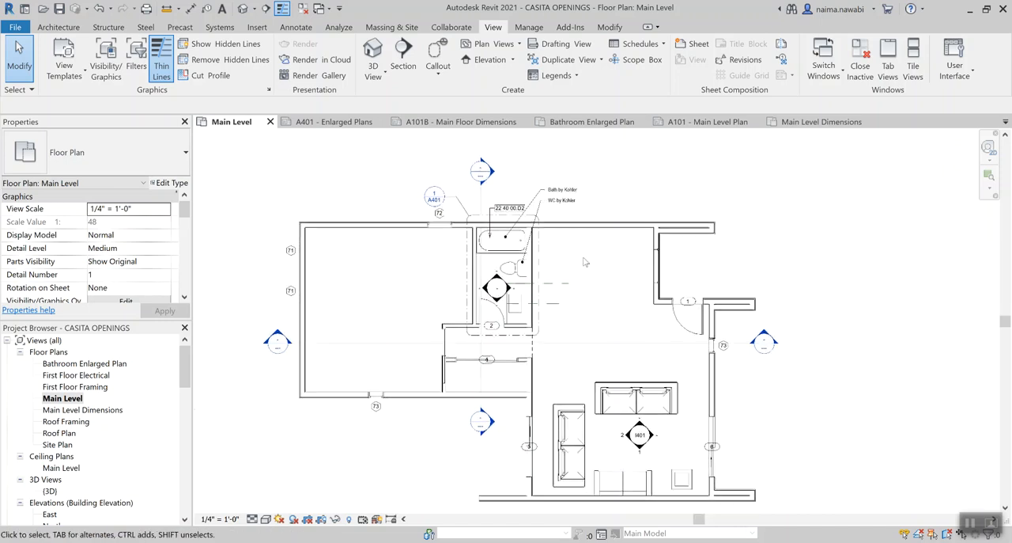
double_click(117, 410)
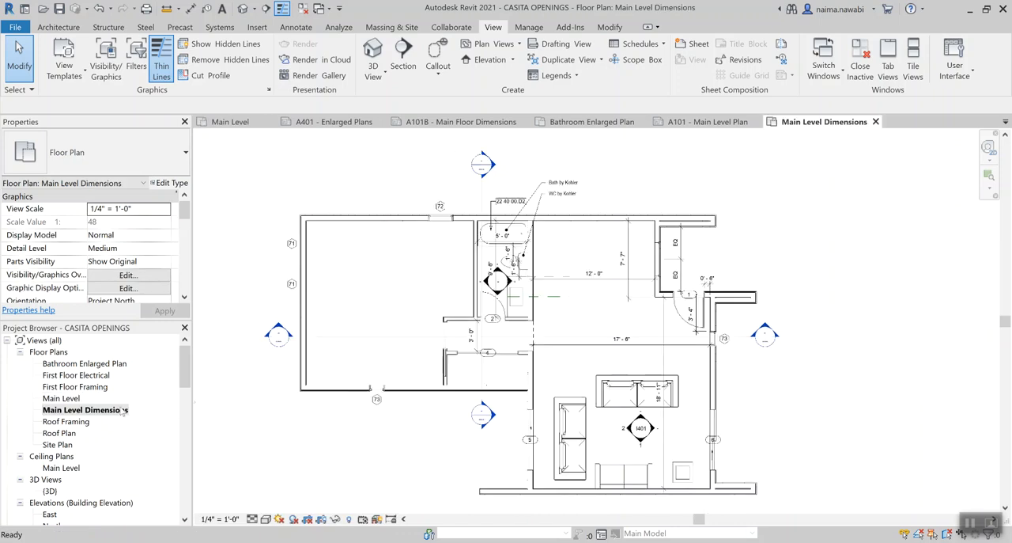
middle_click_drag(619, 331, 646, 307)
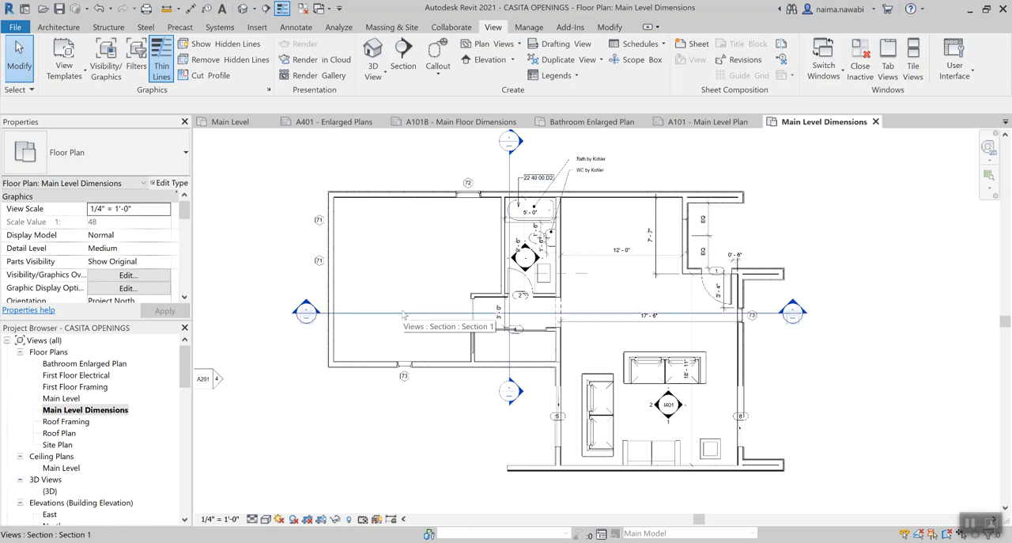
left_click(468, 183)
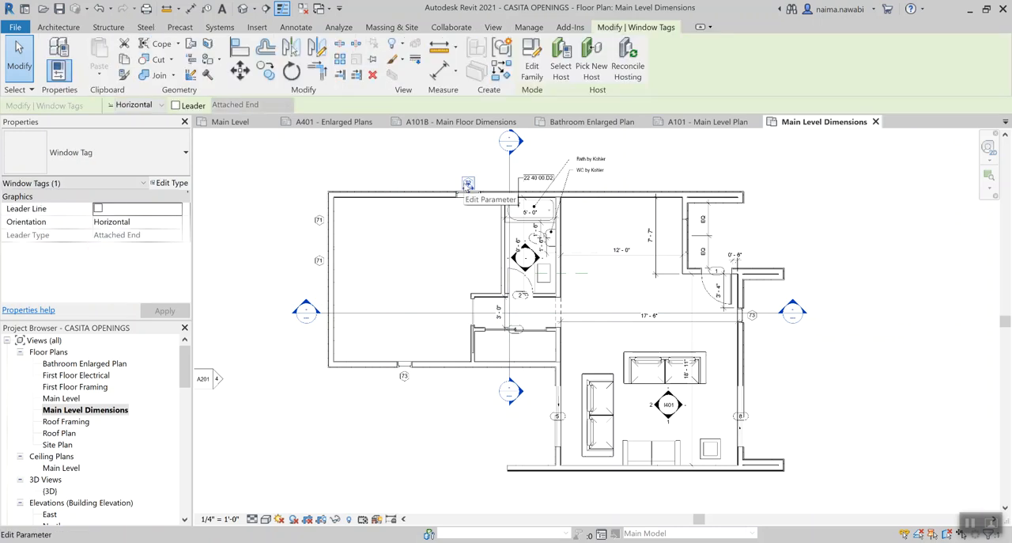
key("v")
key("h")
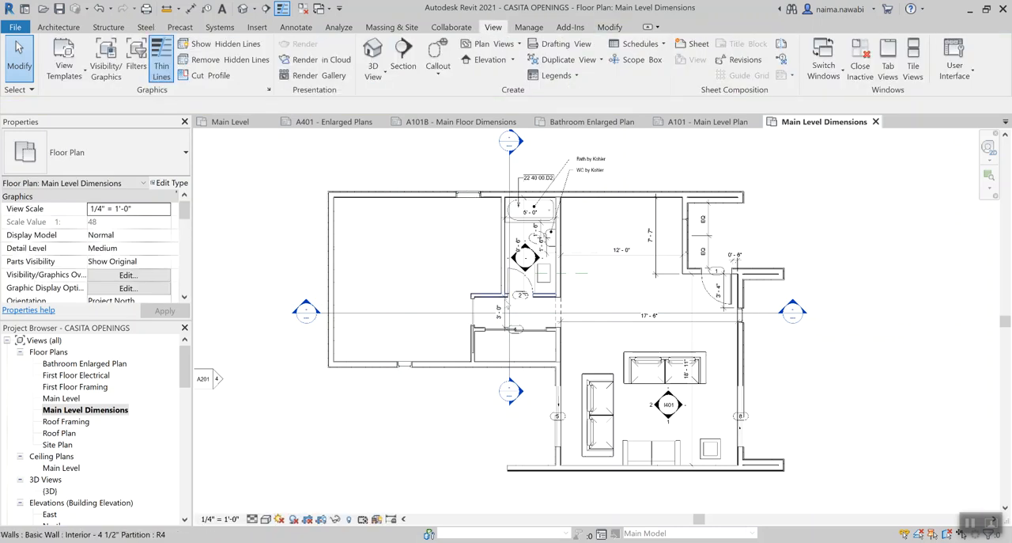
Hide the door tags category in the Main Level Dimensions plan
scroll(525, 301, "up", 3)
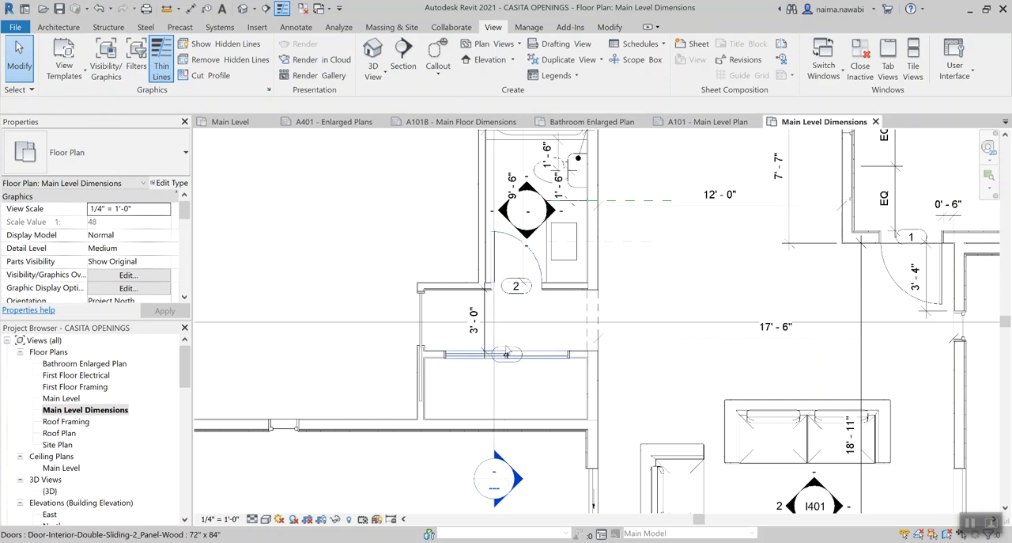
scroll(523, 301, "up", 2)
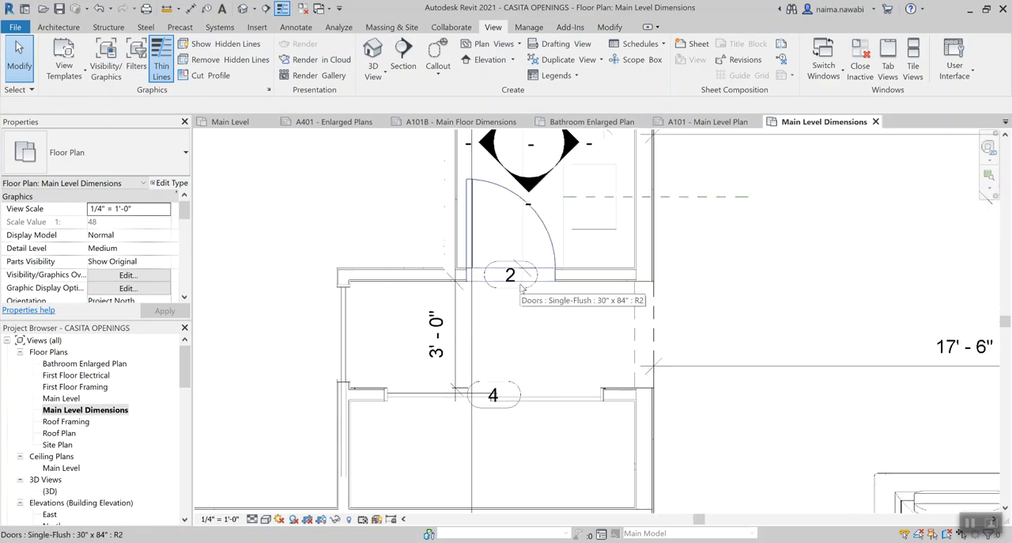
left_click(512, 288)
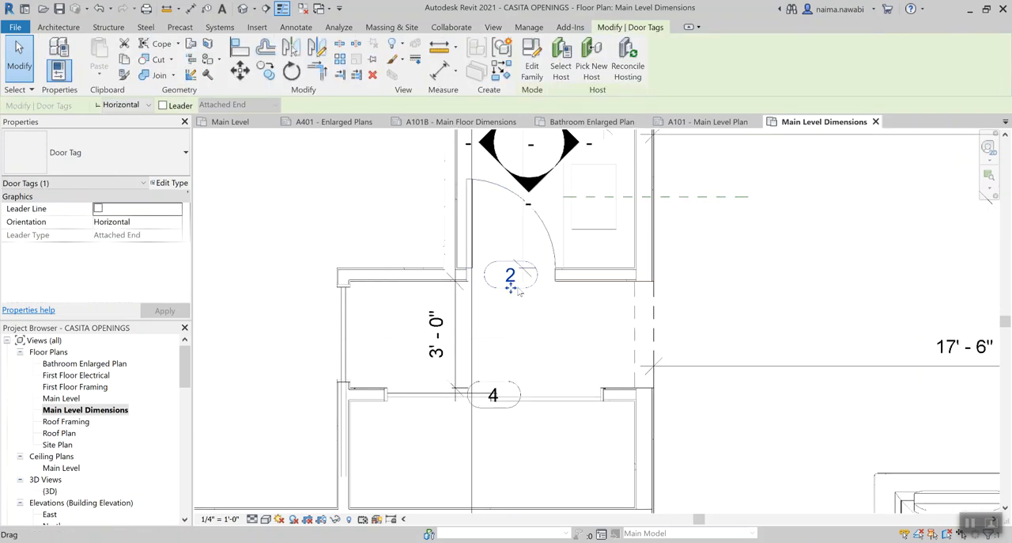
key("Escape")
scroll(507, 289, "down", 3)
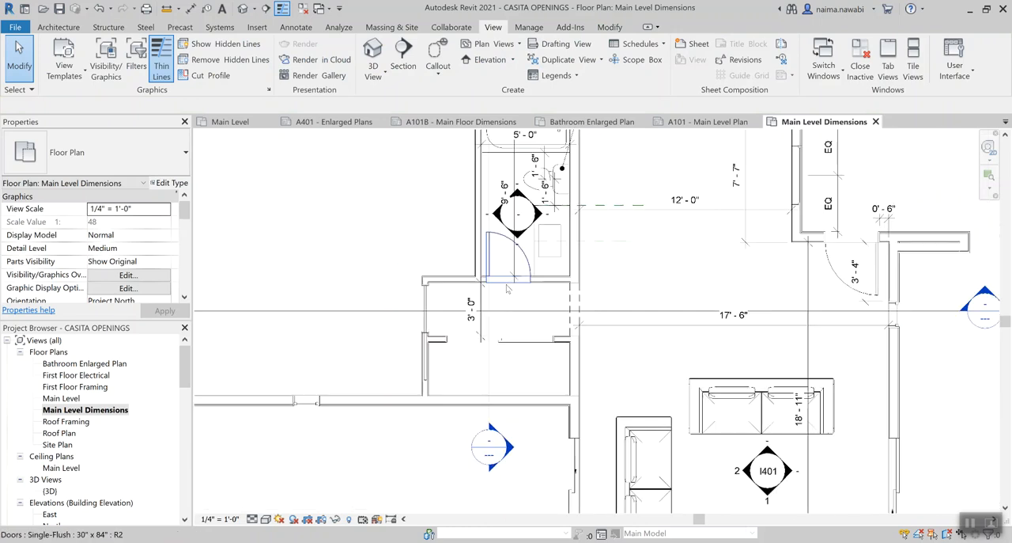
scroll(651, 276, "down", 1)
Hide the furniture category in the Main Level Dimensions plan
left_click(665, 399)
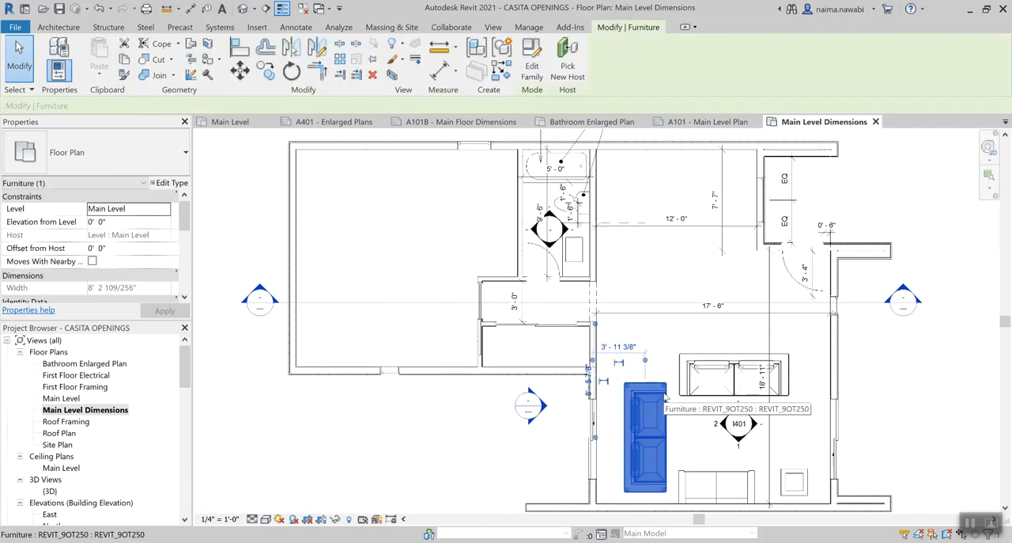
key("v")
key("h")
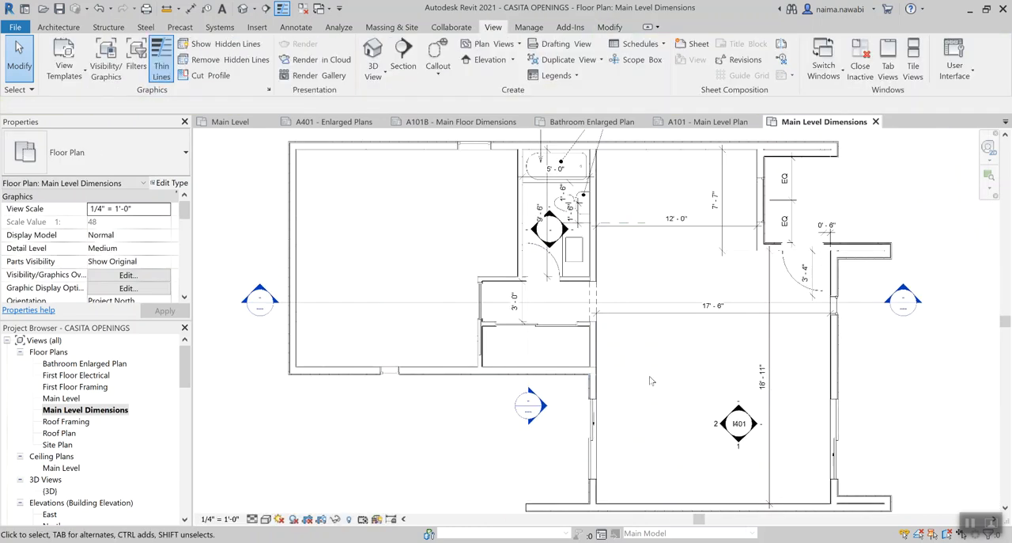
Remove the Bath by Kohler and WC by Kohler text notes and the bathtub keynote tag from the dimensions plan
middle_click_drag(678, 189, 640, 235)
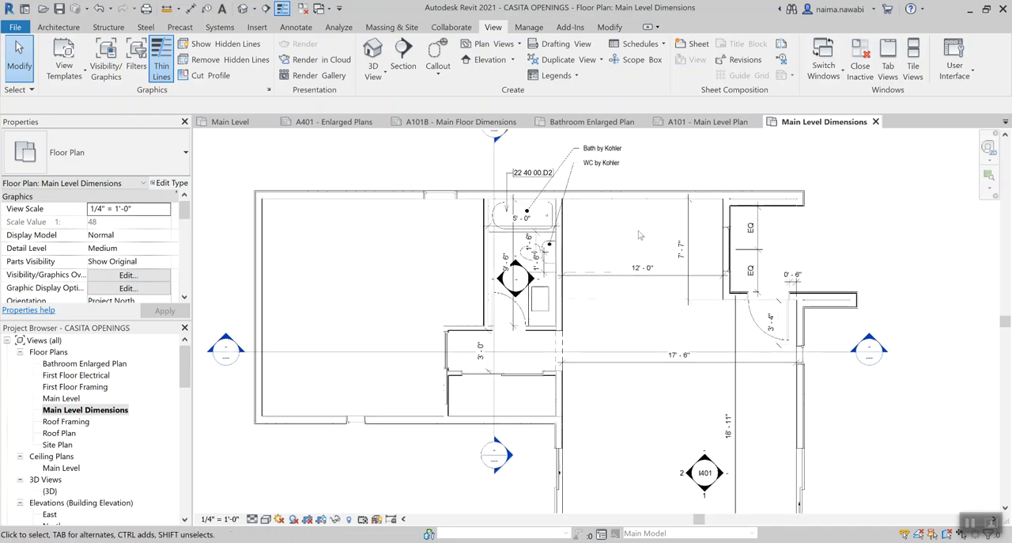
left_click(601, 150)
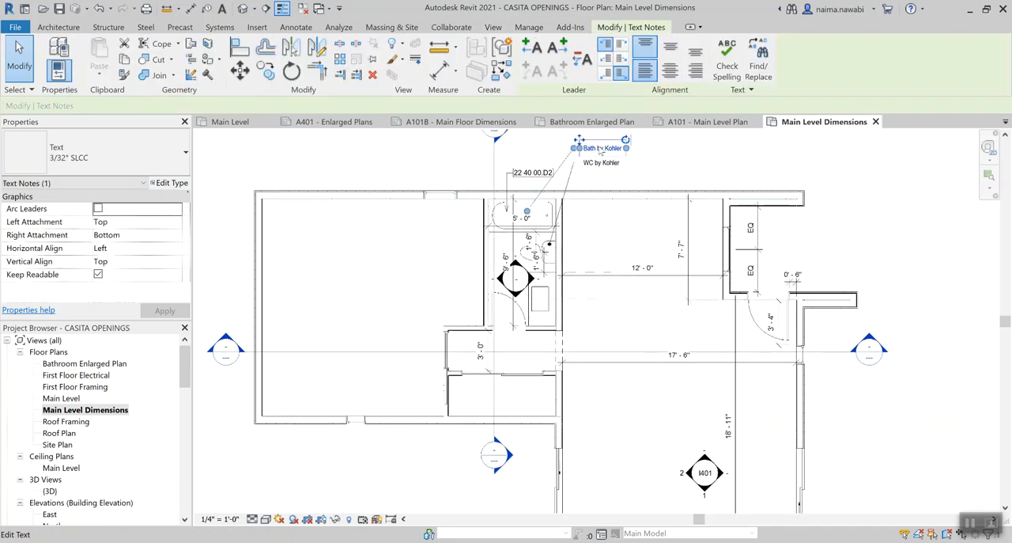
key("Delete")
left_click(534, 176)
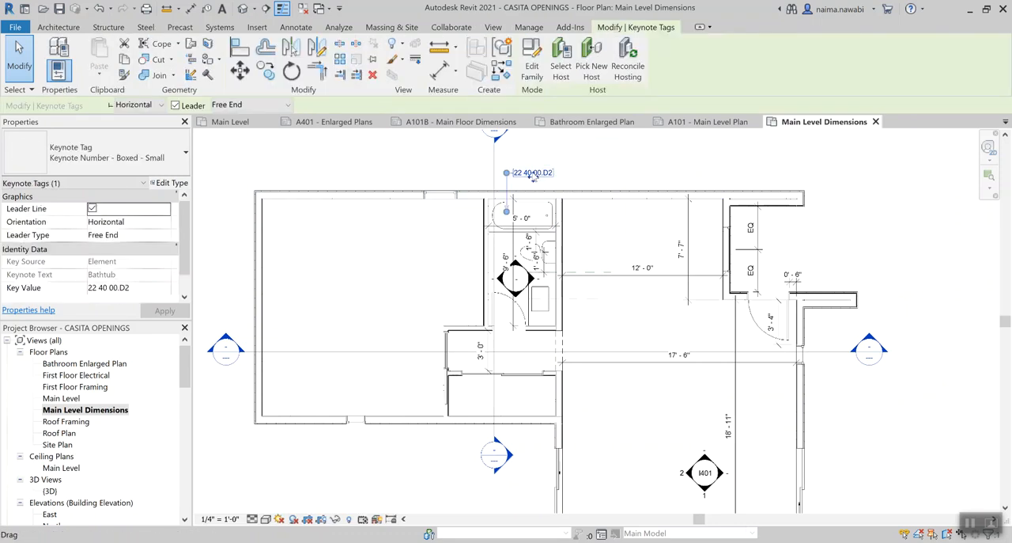
key("Delete")
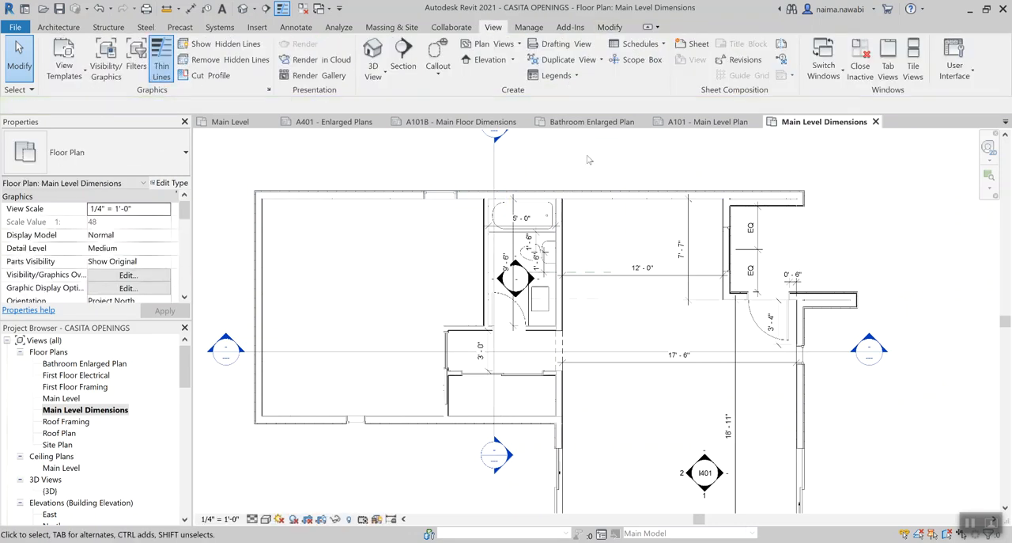
Hide the interior elevation markers in the living room and bathroom of the dimensions plan
scroll(590, 159, "down", 2)
scroll(673, 387, "up", 2)
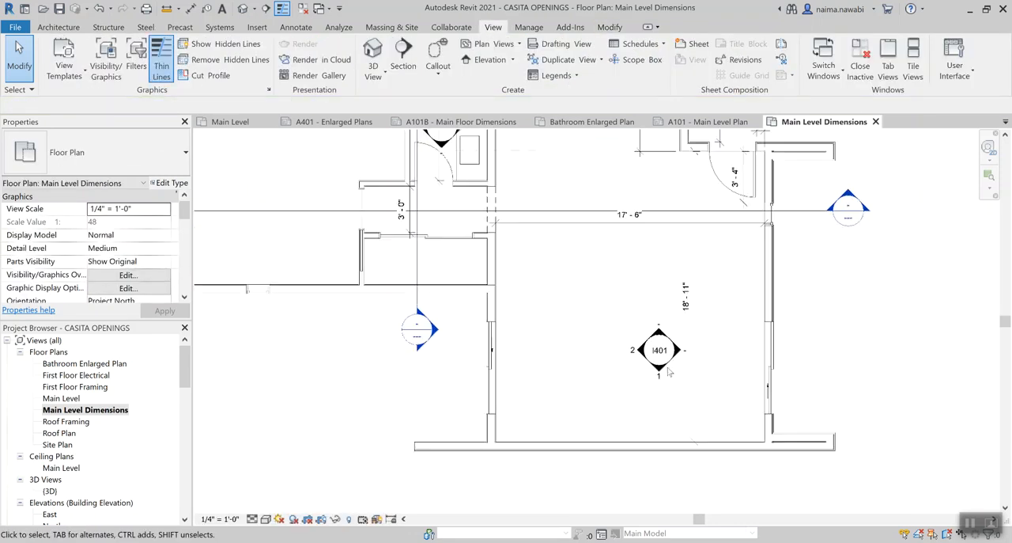
left_click(658, 374)
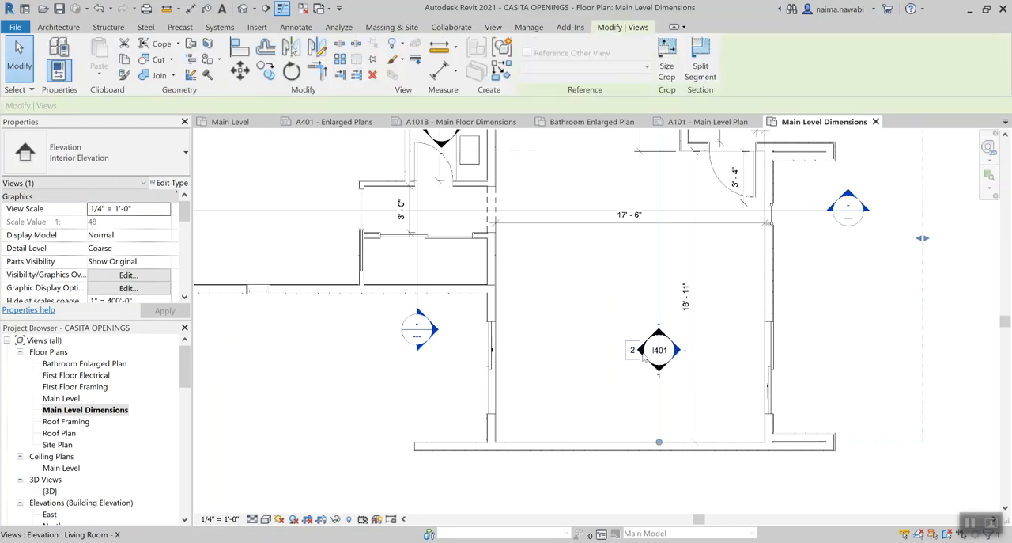
key("Escape")
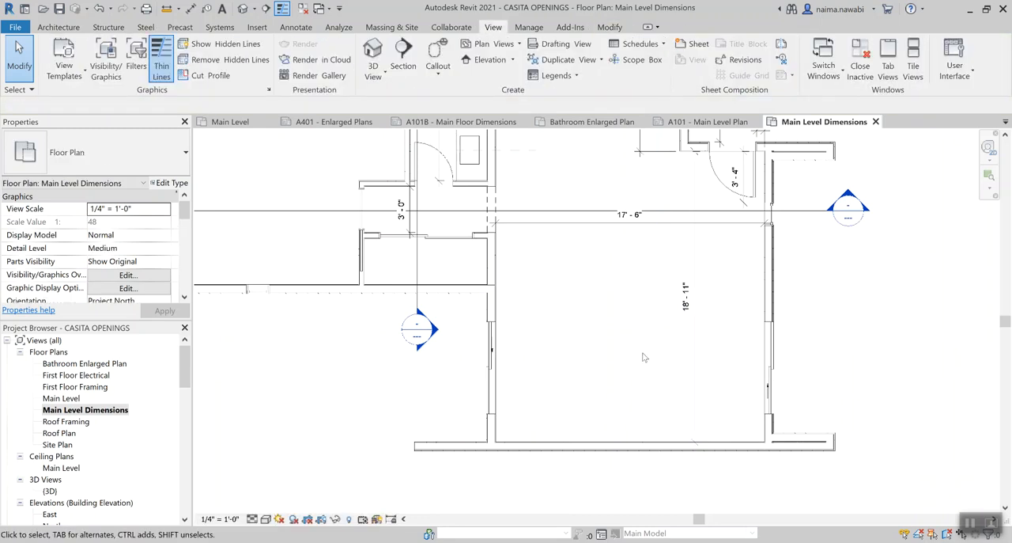
Examine the remaining dimensions and section markers across the Main Level Dimensions plan
scroll(645, 357, "down", 2)
scroll(634, 331, "down", 1)
middle_click_drag(622, 313, 613, 333)
scroll(614, 332, "up", 1)
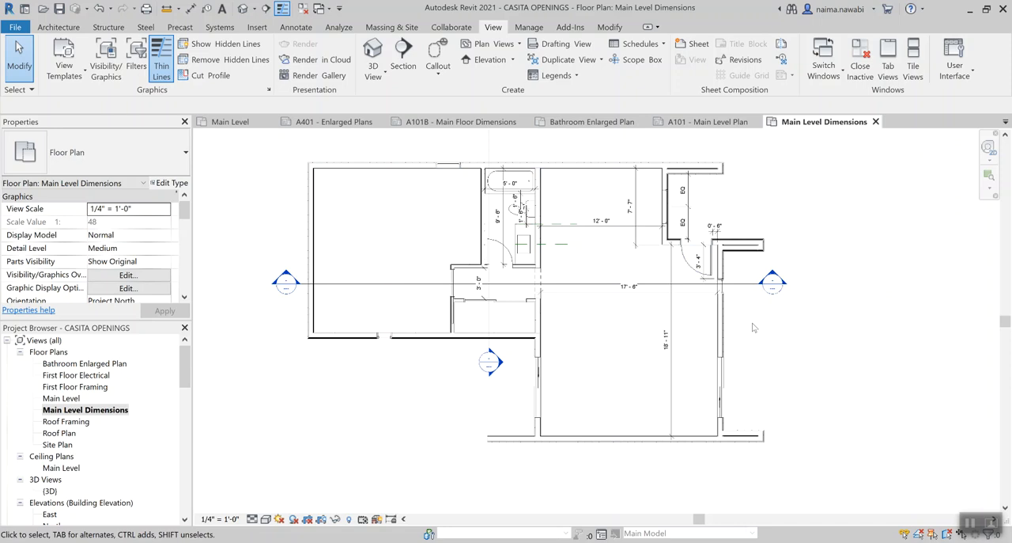
scroll(561, 193, "up", 2)
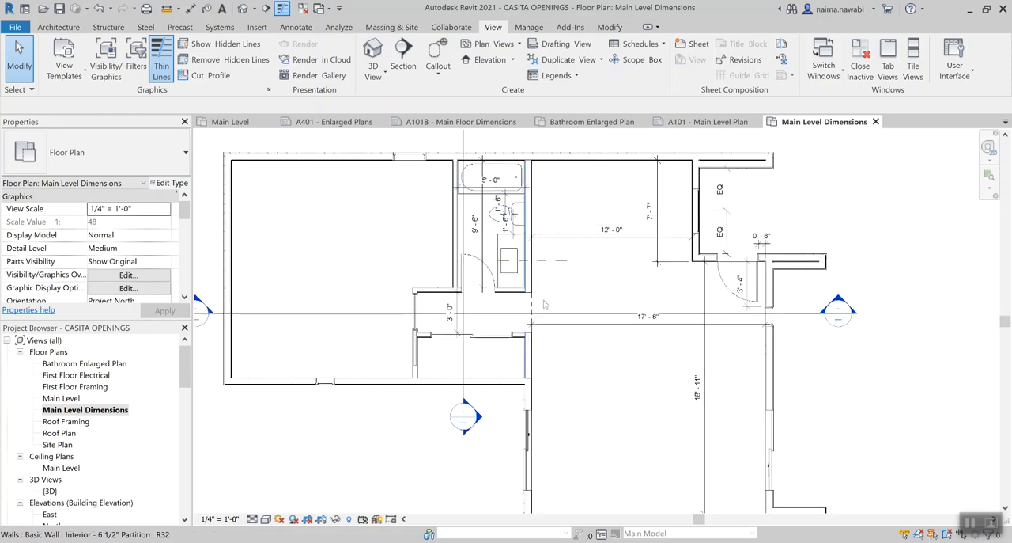
scroll(633, 431, "down", 1)
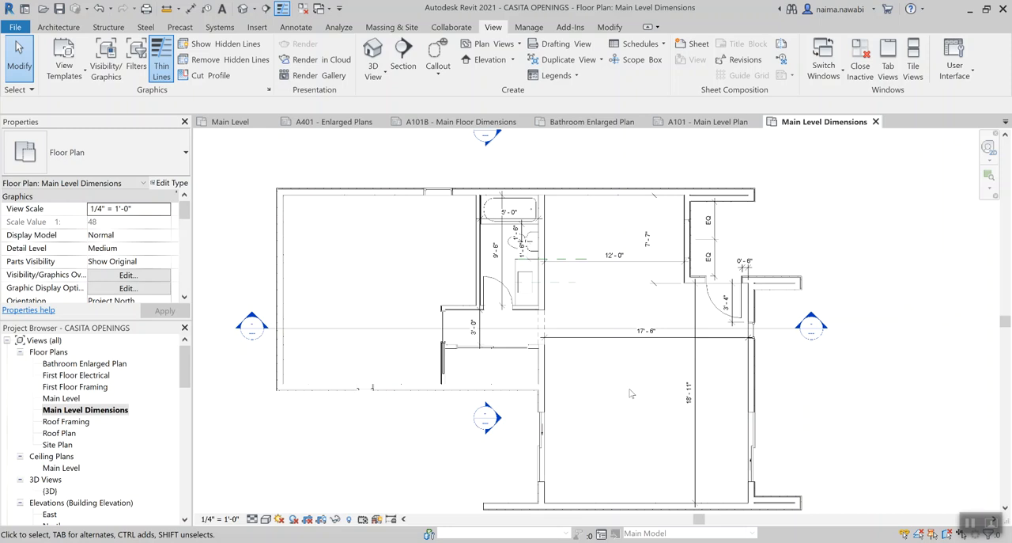
scroll(630, 393, "down", 1)
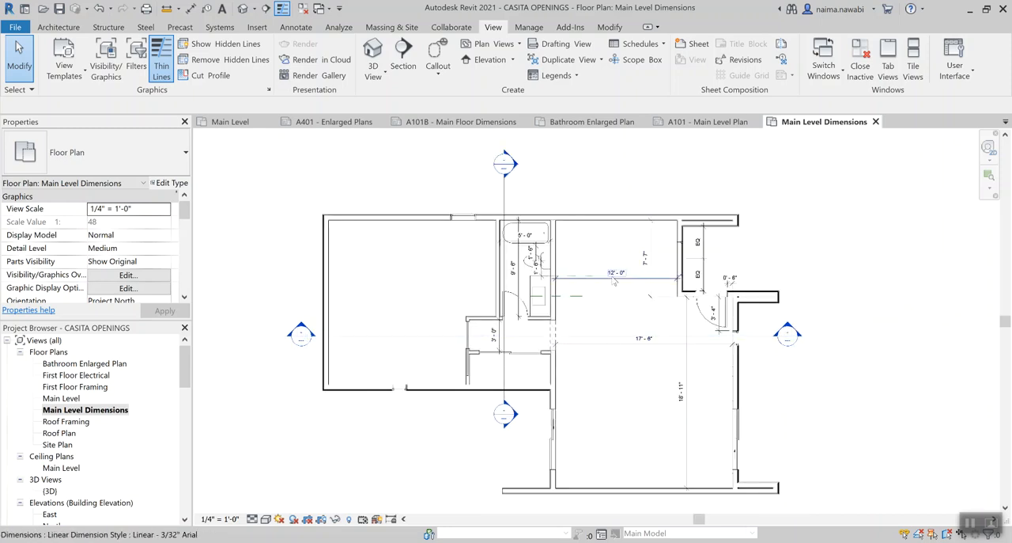
Delete all linear dimensions of the 3/32" Arial style visible in the Main Level Dimensions plan, removing their EQ constraints as well
left_click(687, 449)
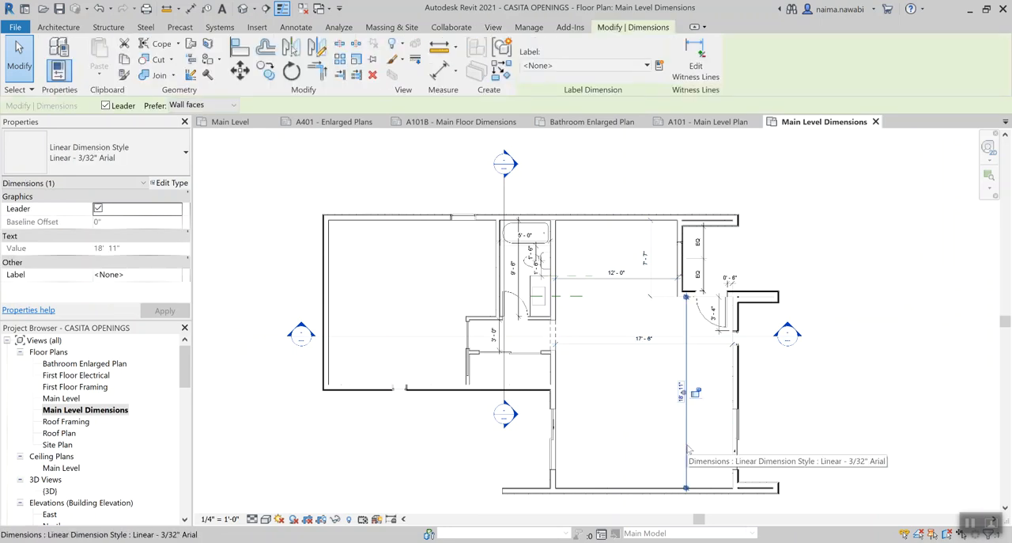
right_click(688, 450)
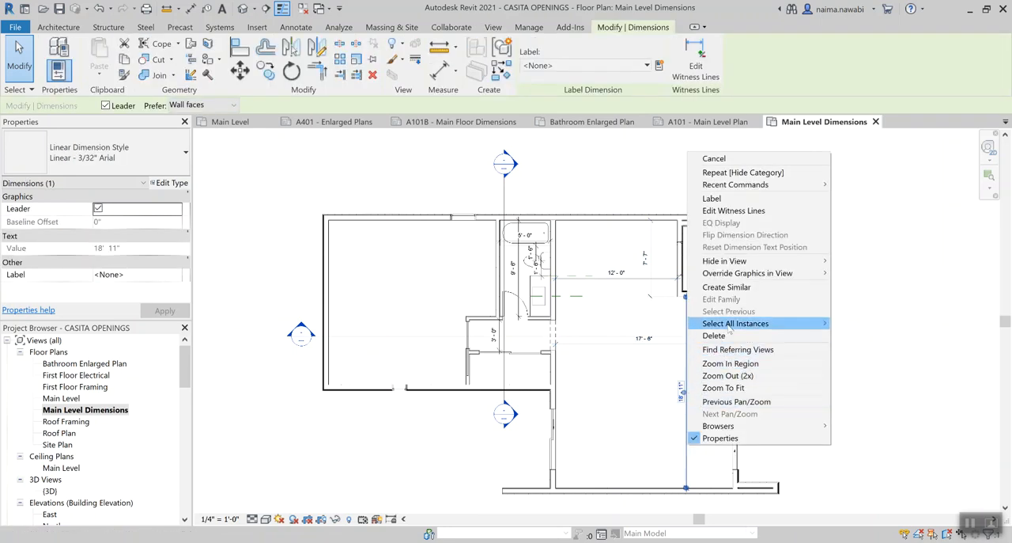
mouse_move(731, 327)
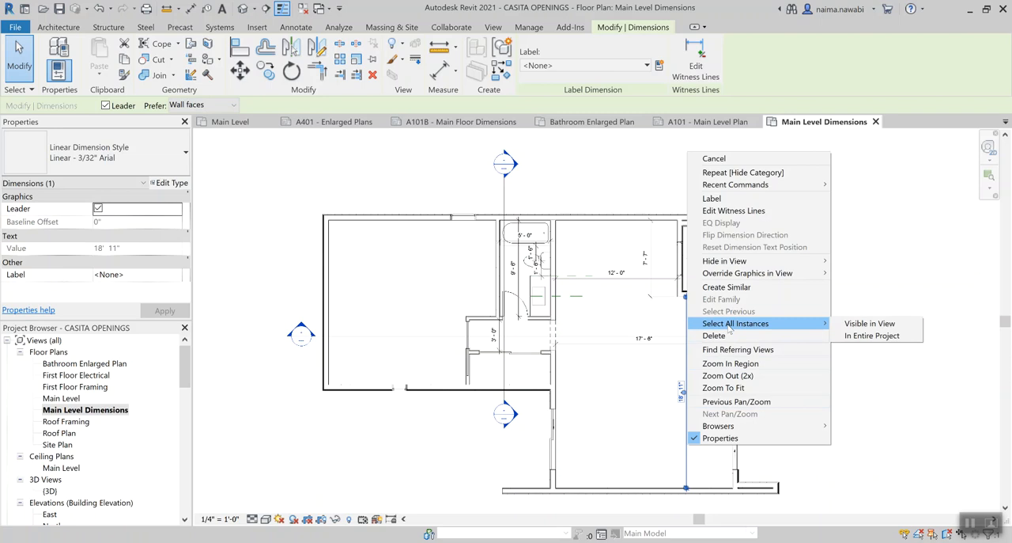
left_click(870, 324)
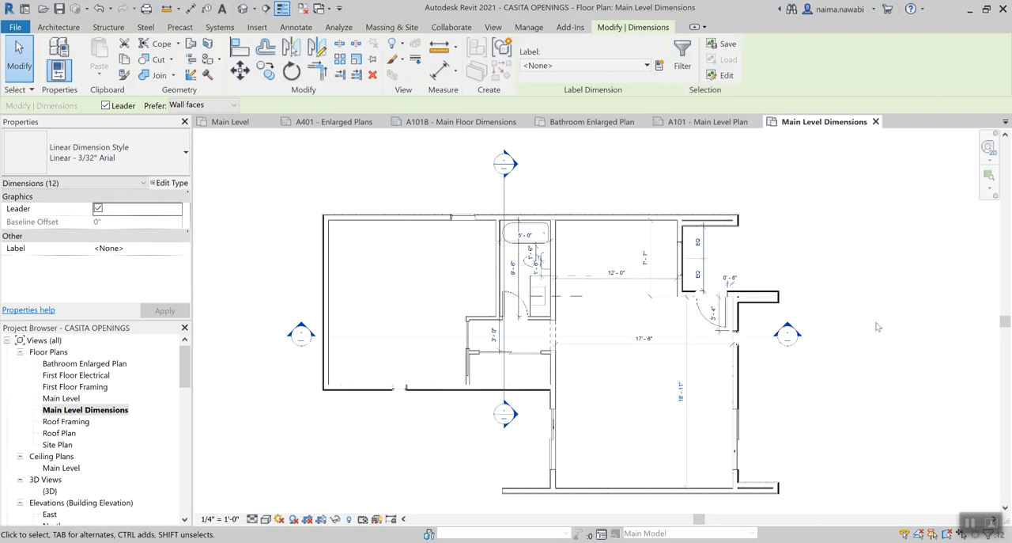
key("Delete")
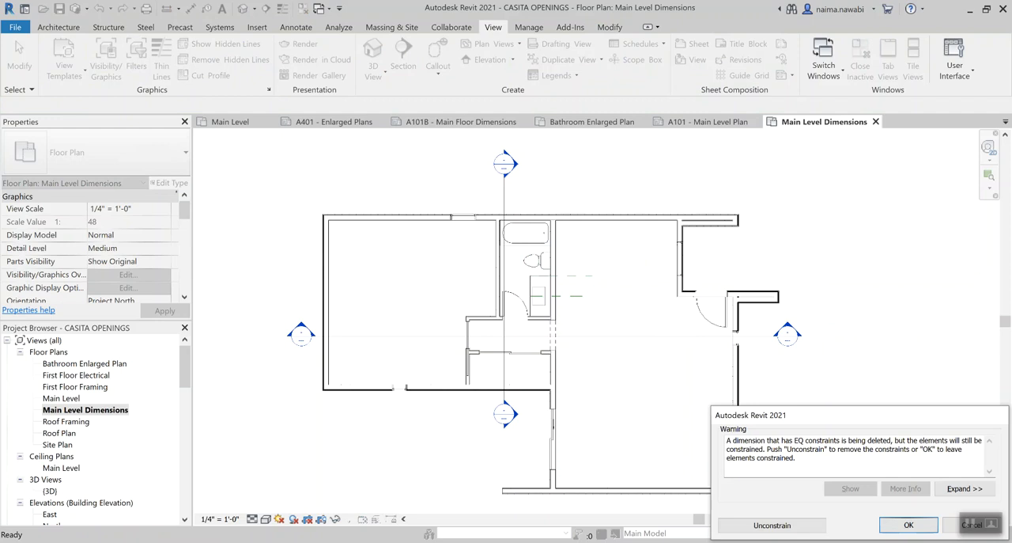
left_click(801, 527)
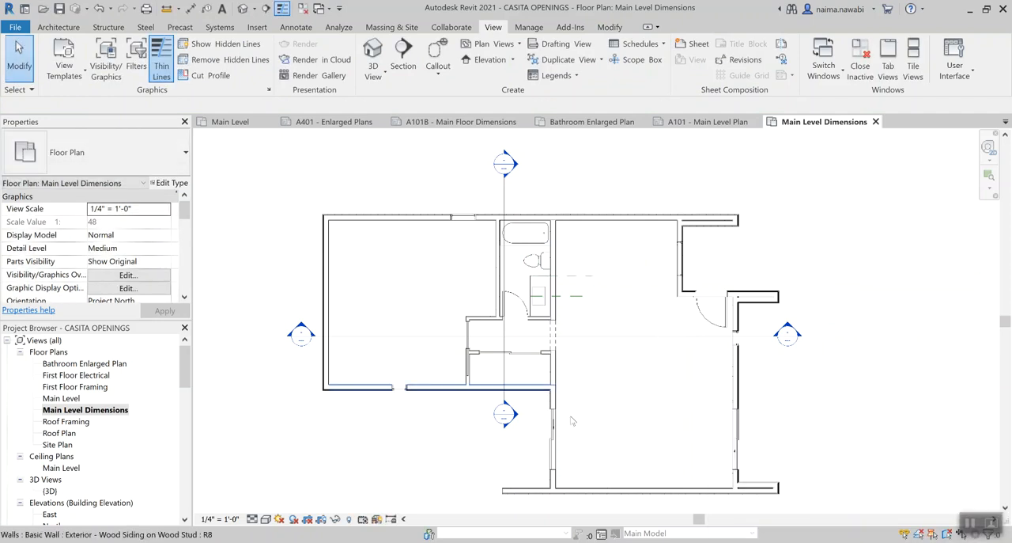